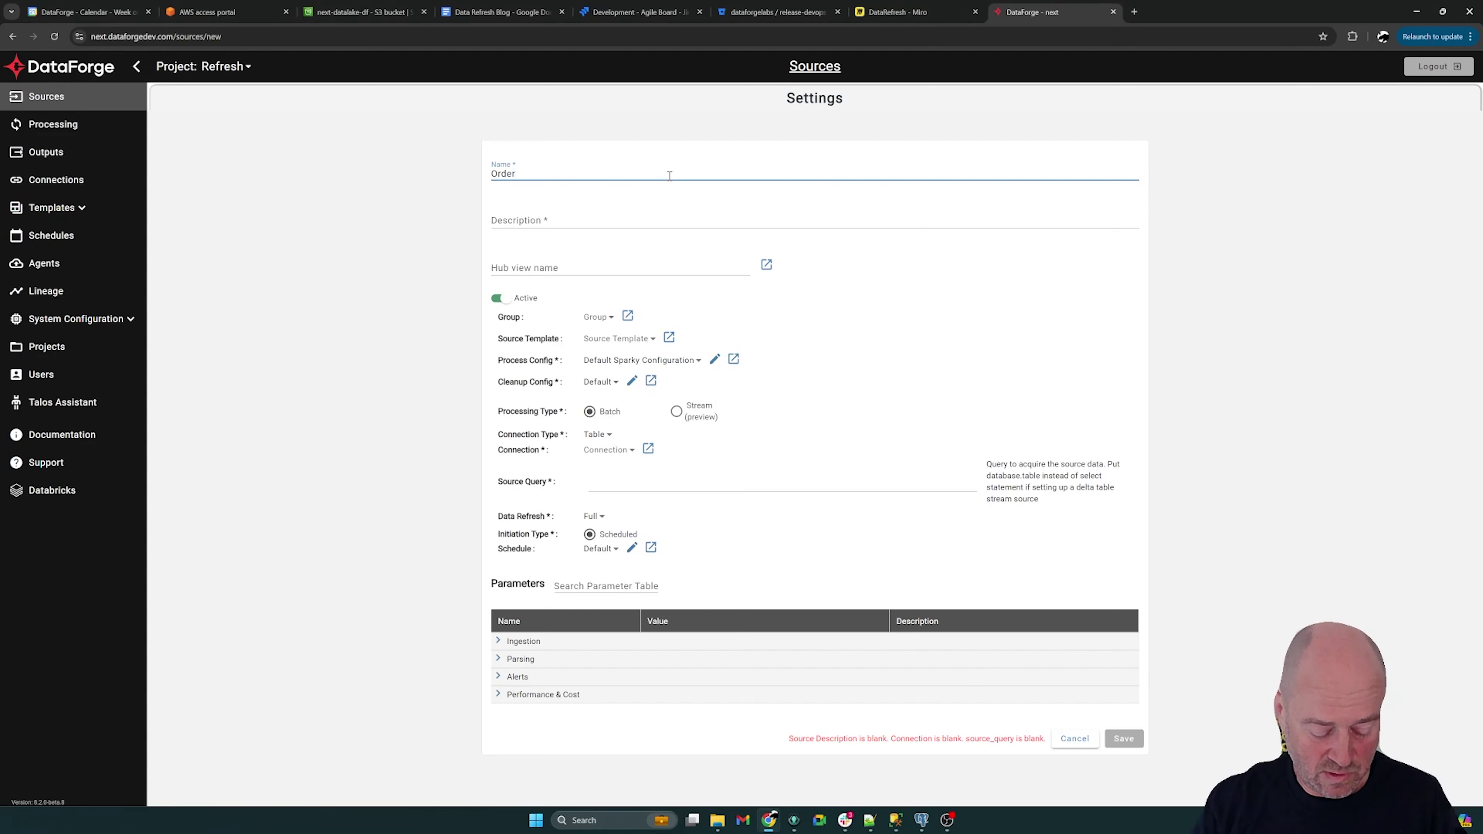
Complete the Orders source with description demo, connection AW SQL and source query SELECT * FROM vo.vo.orders, and save it.
left_click(588, 223)
type("demo")
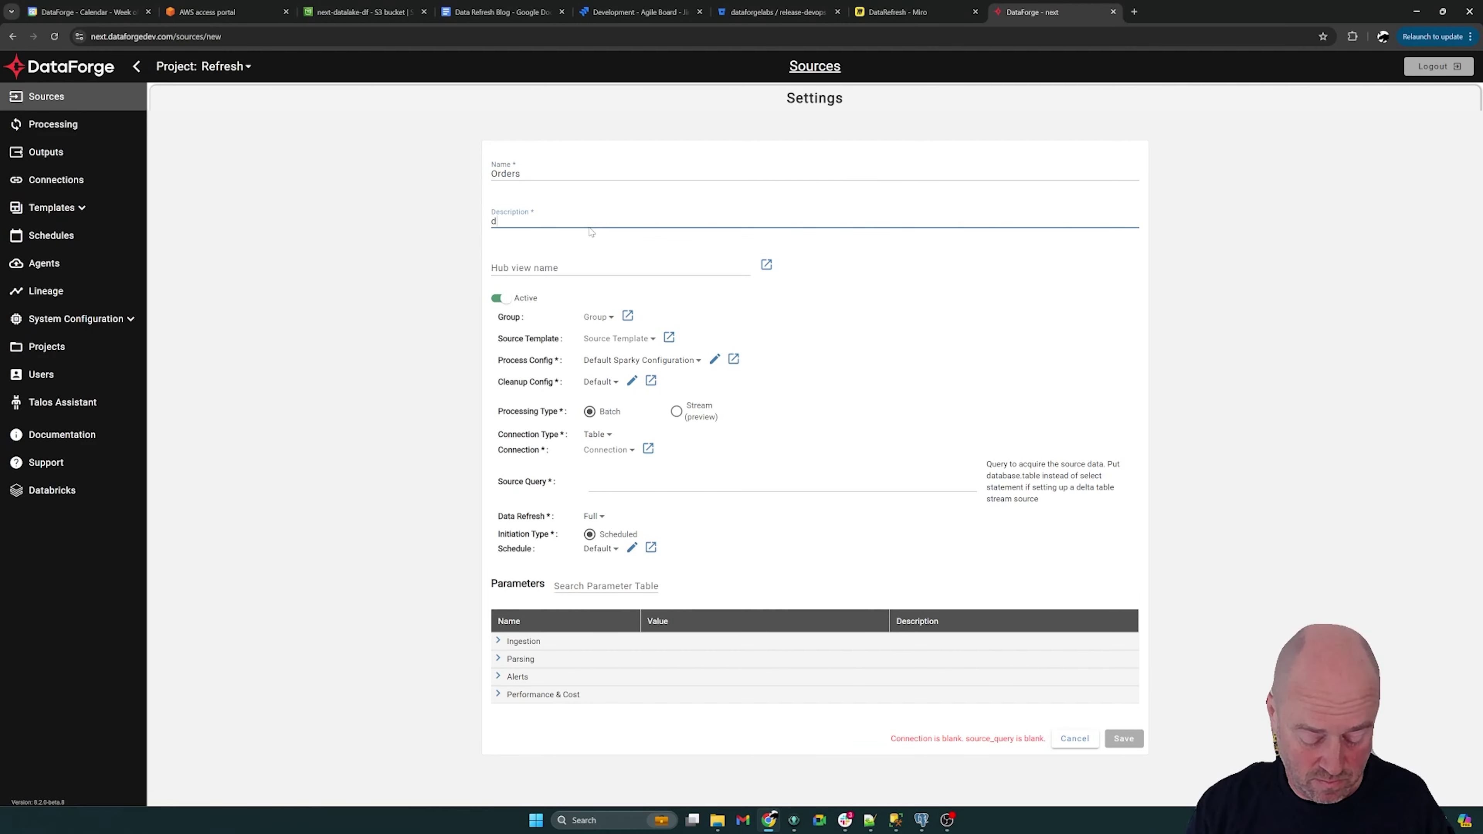
left_click(603, 450)
type("aw")
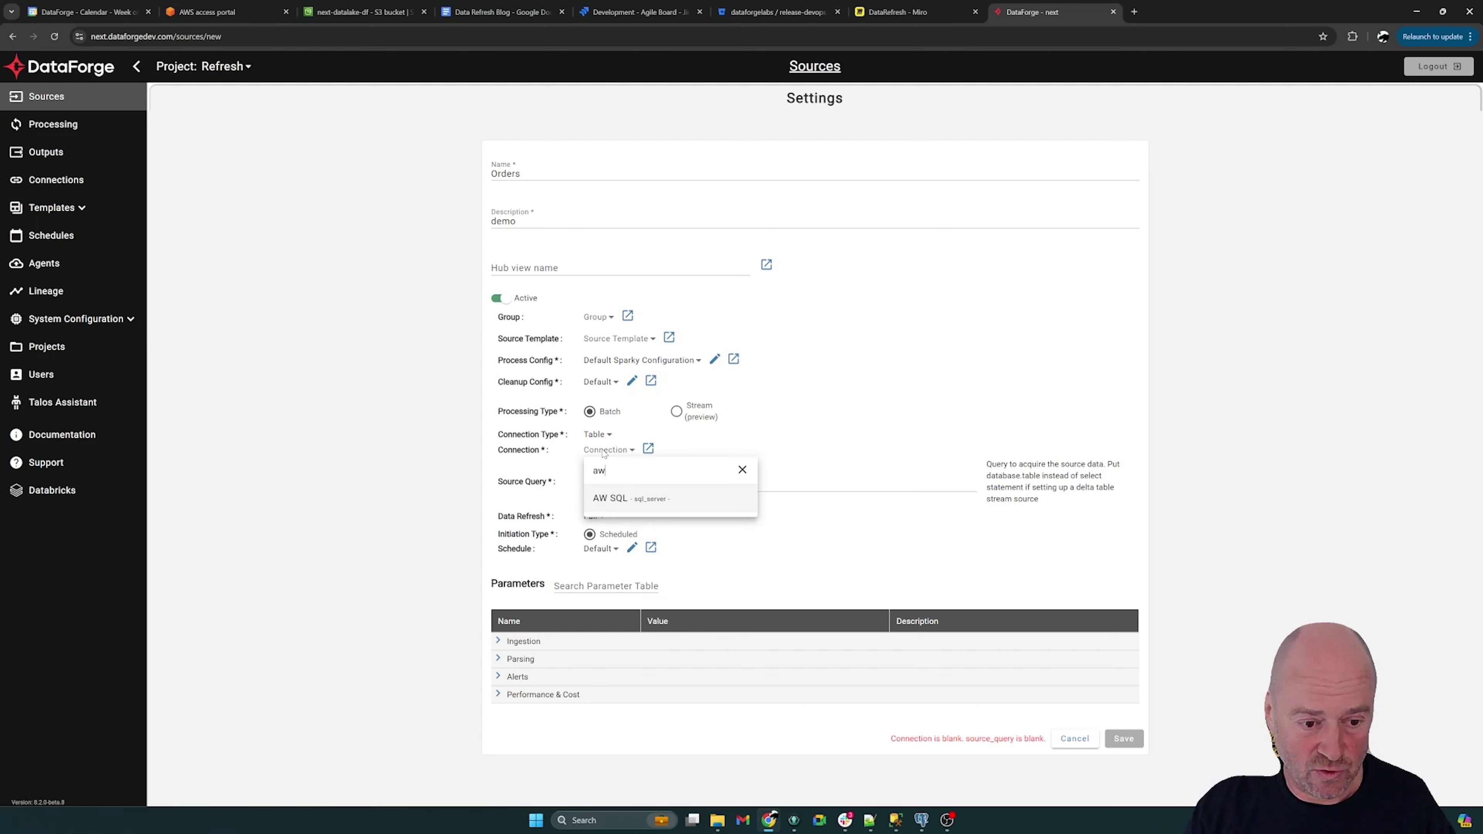
left_click(614, 499)
left_click(637, 482)
type("SELECT * FROM vo.vo.orders")
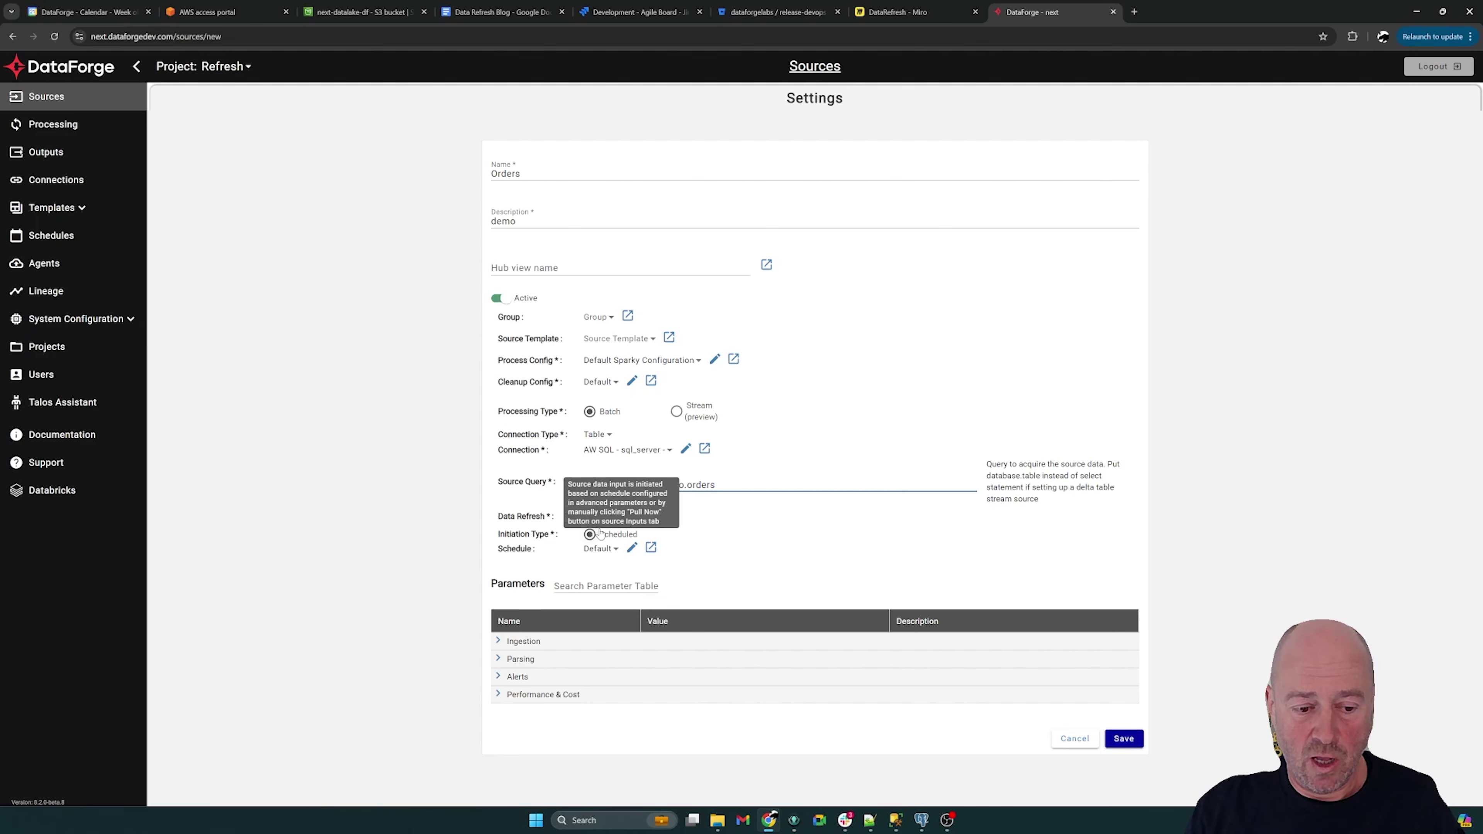
left_click(1124, 739)
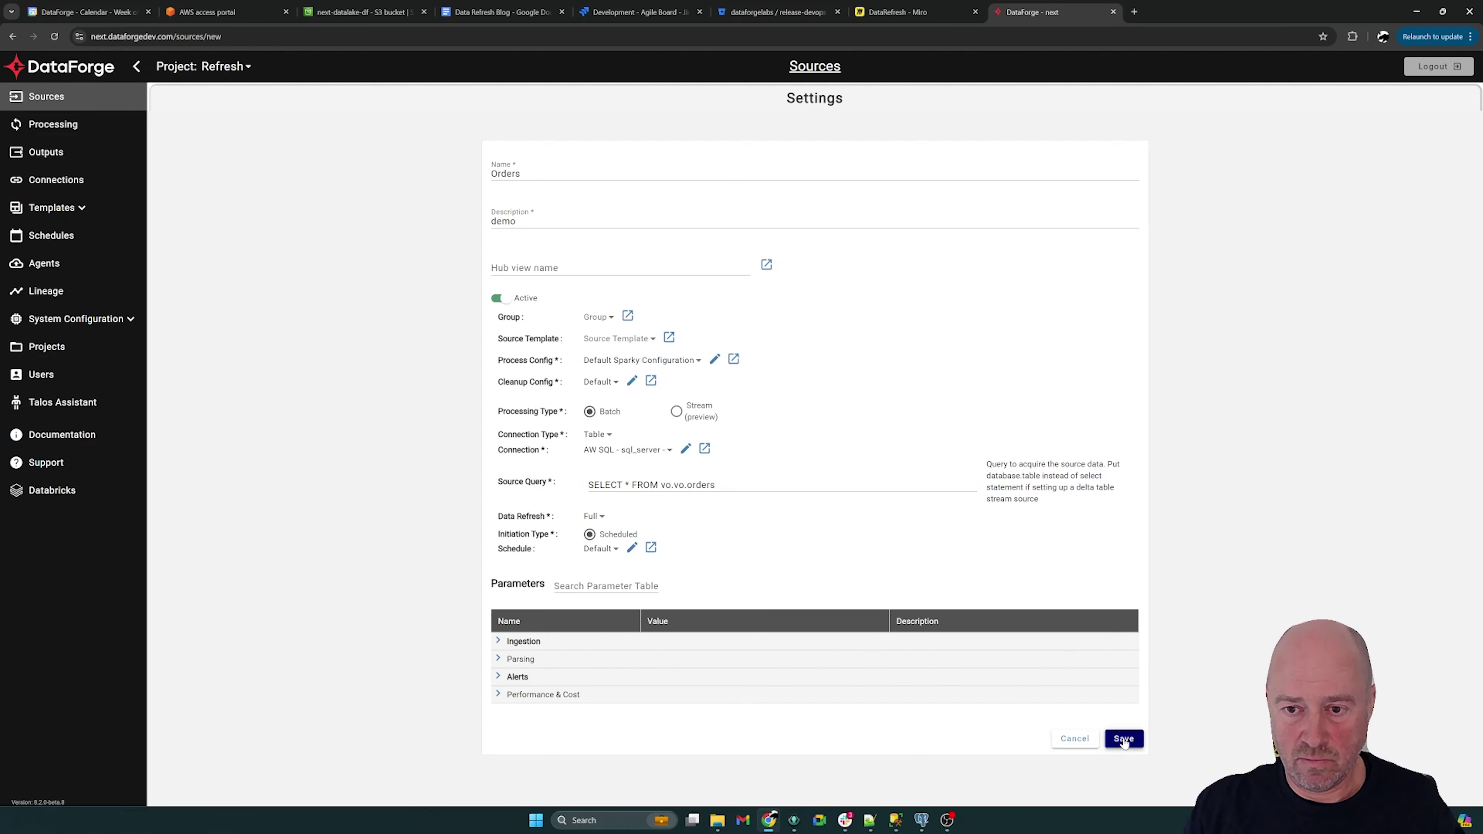
Start an immediate data pull for the newly saved Orders source.
left_click(1060, 105)
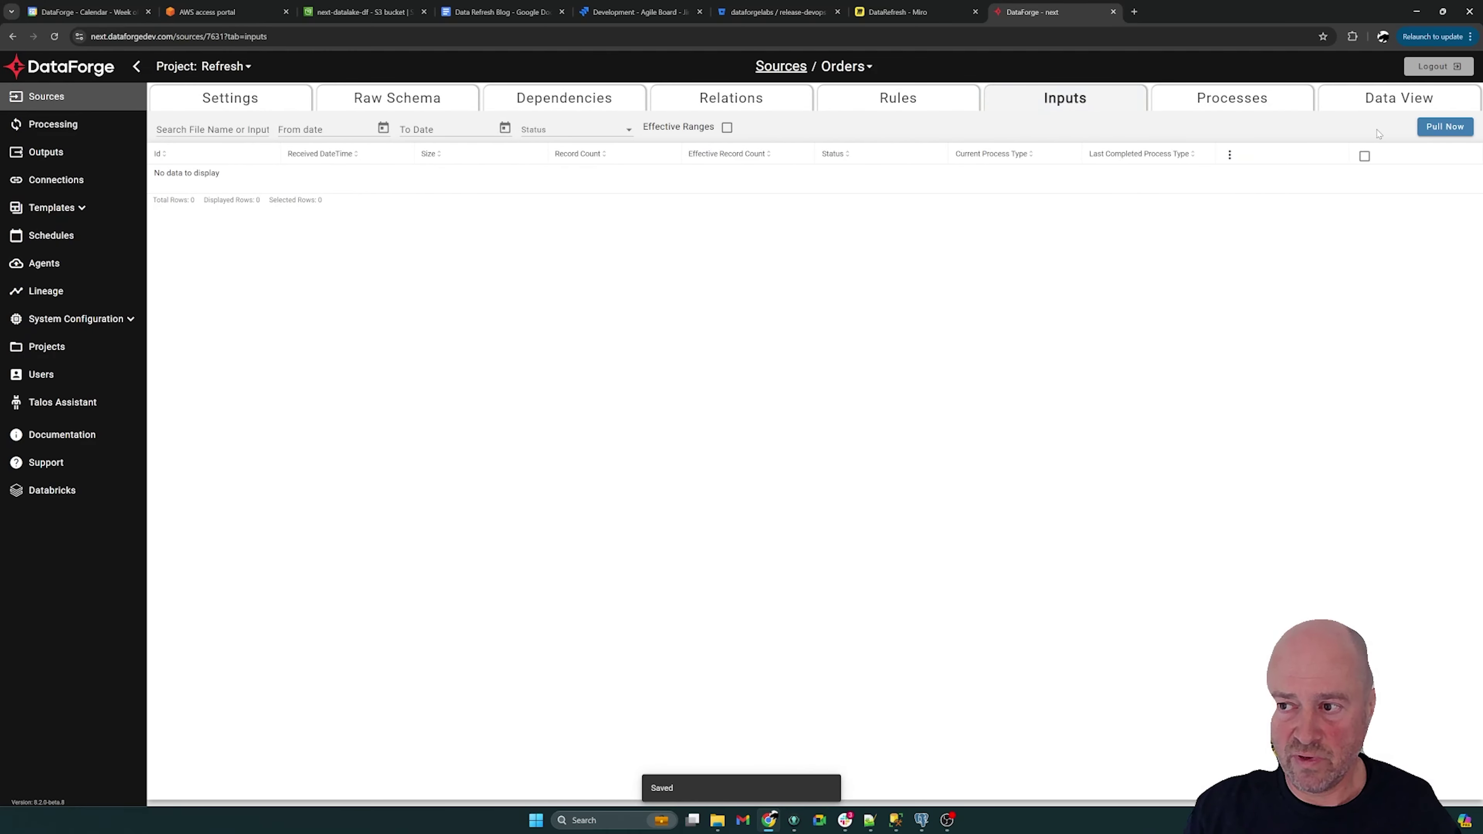
left_click(1433, 130)
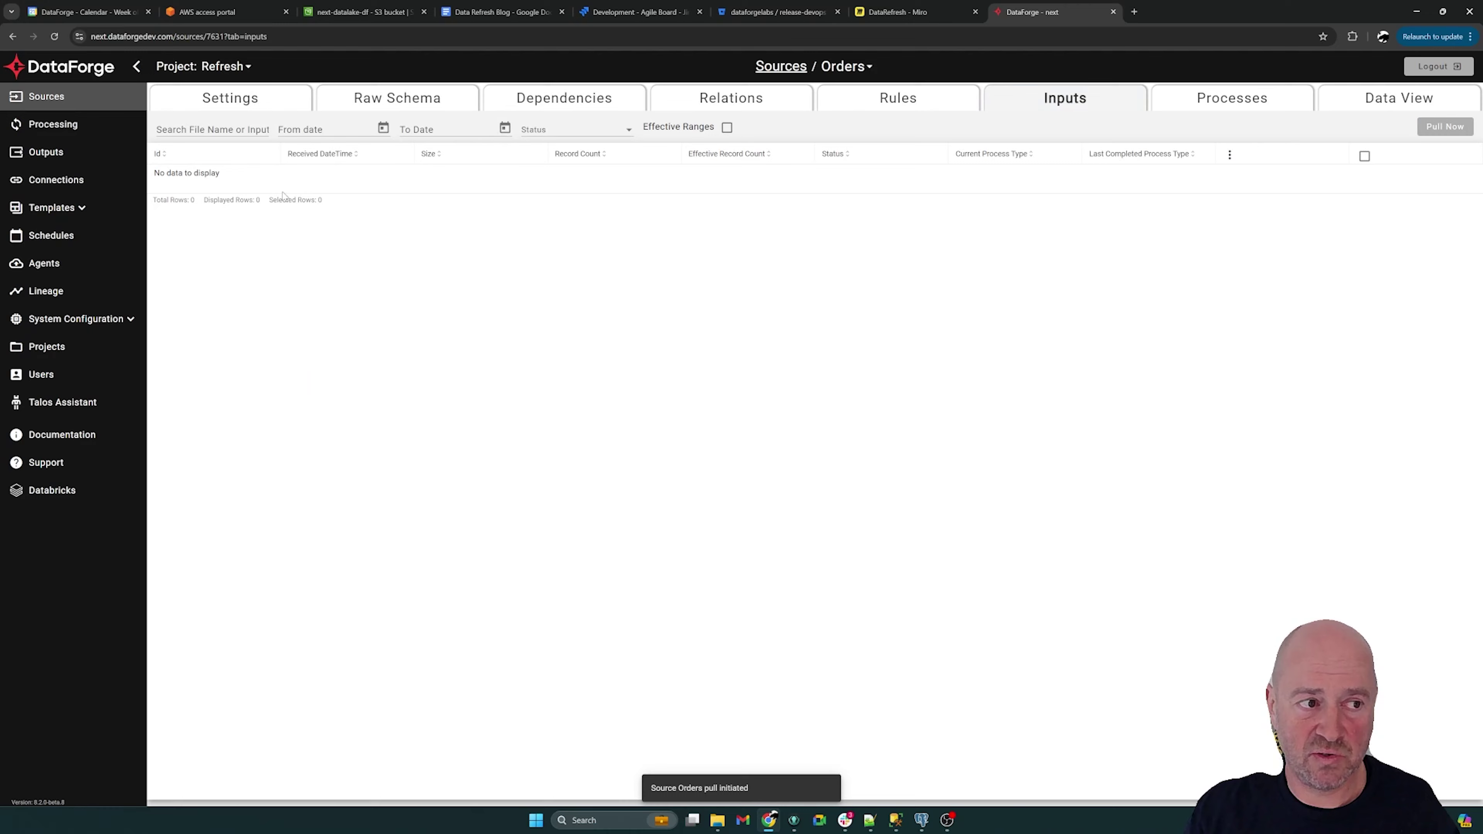
Review the Orders source's settings, raw schema, ingested input and resulting data rows.
left_click(221, 105)
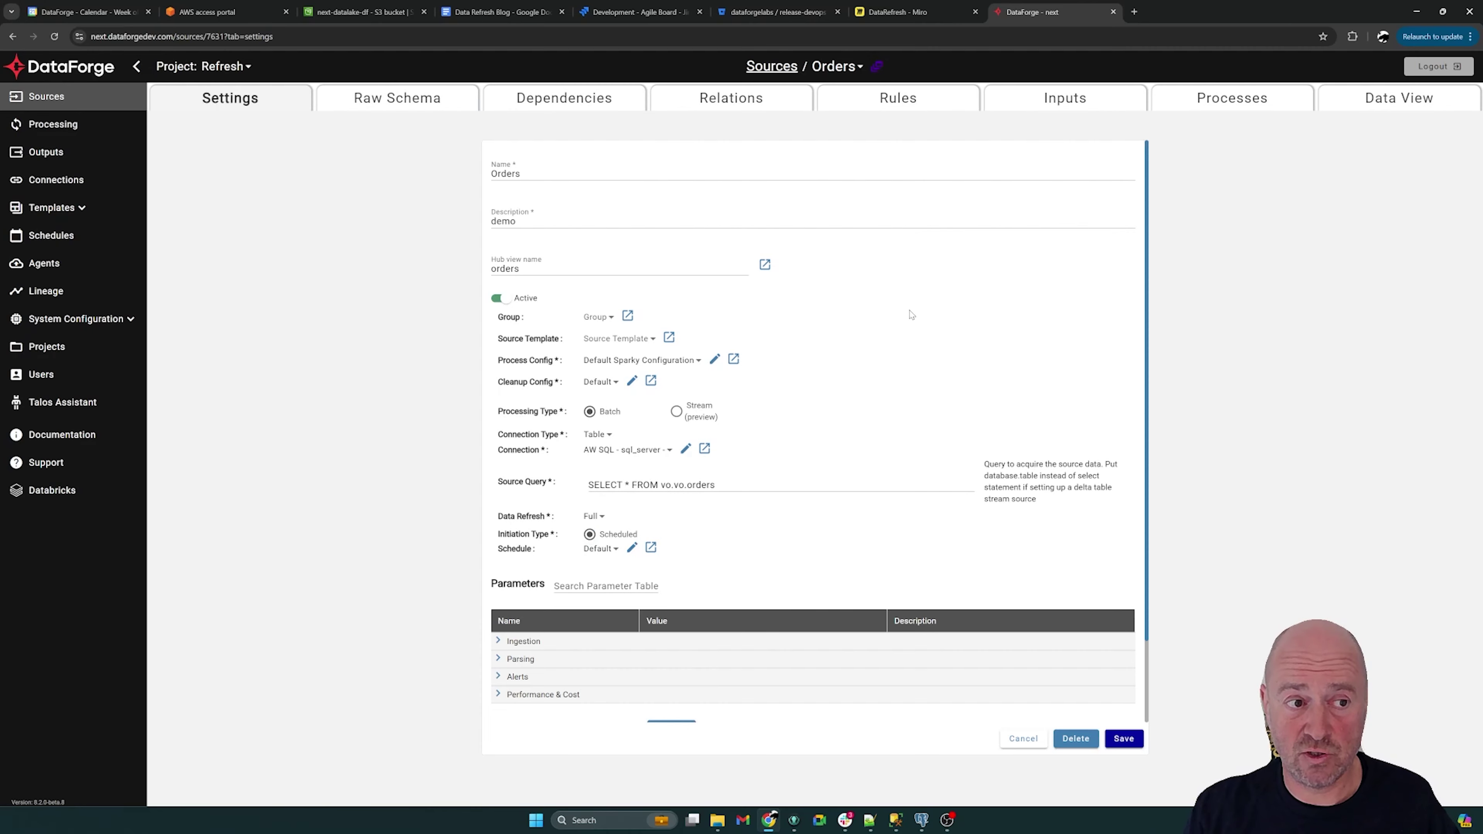
left_click(392, 100)
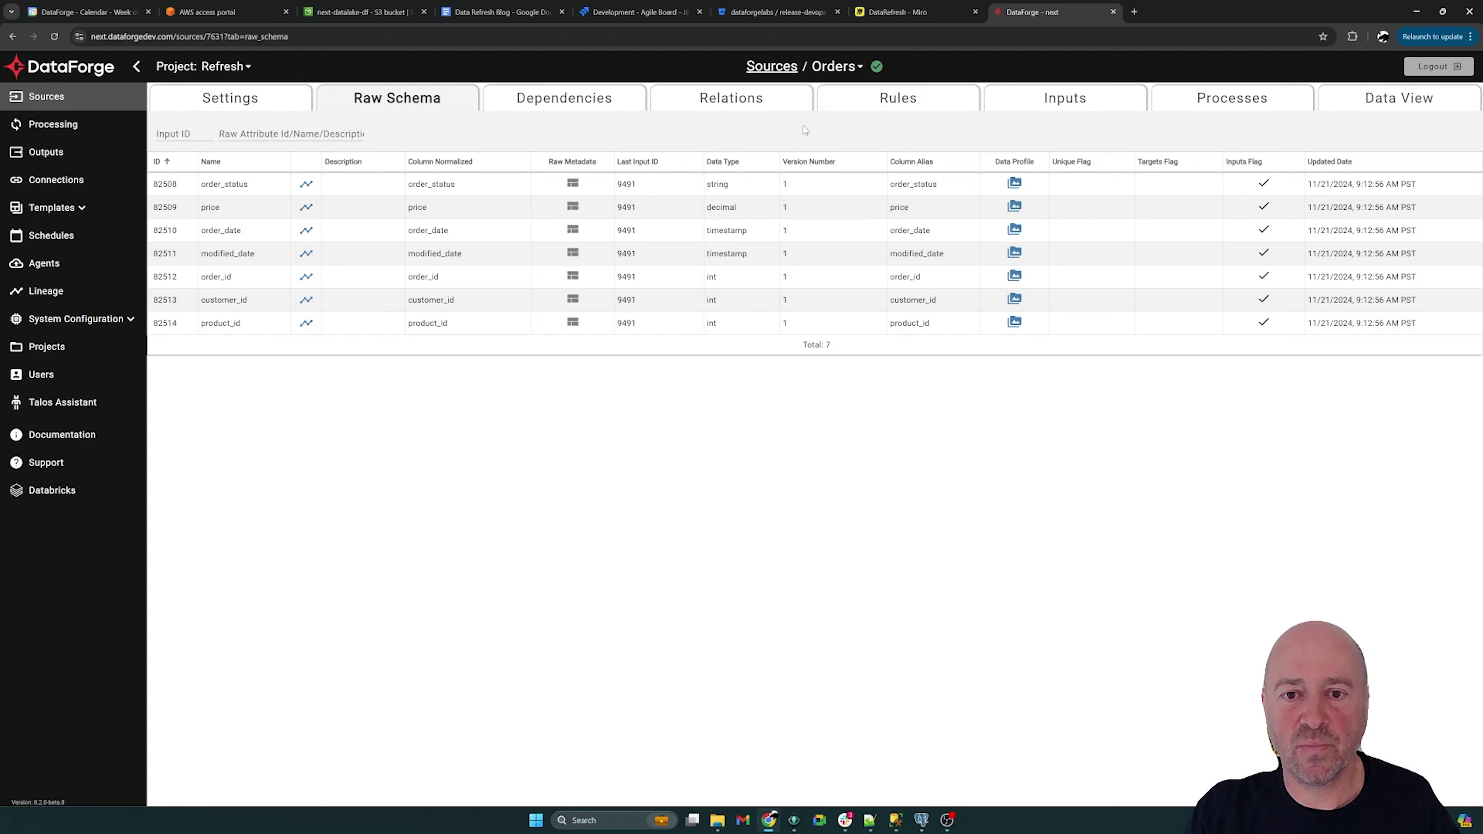
left_click(1047, 95)
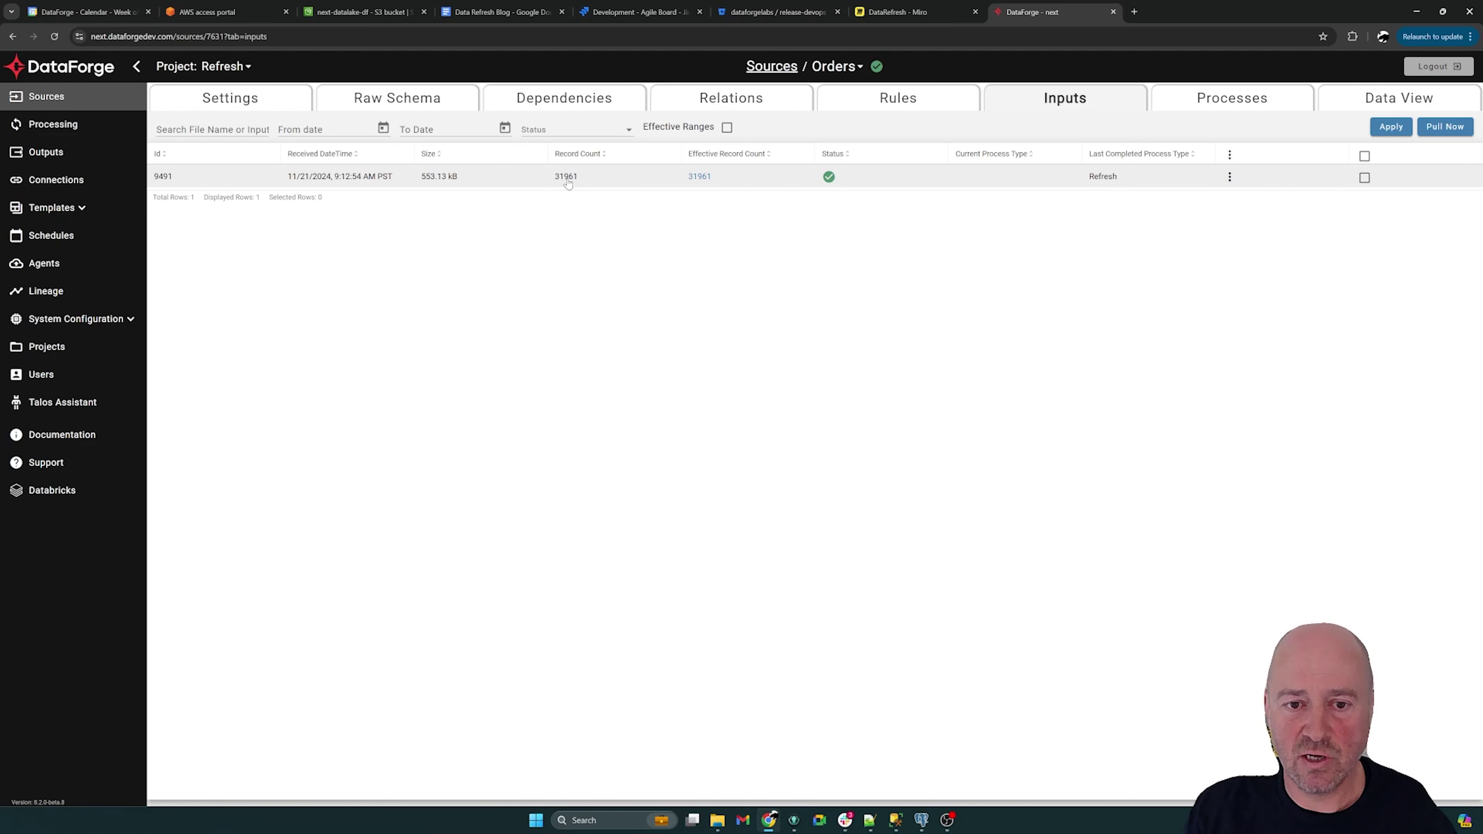
left_click(1374, 109)
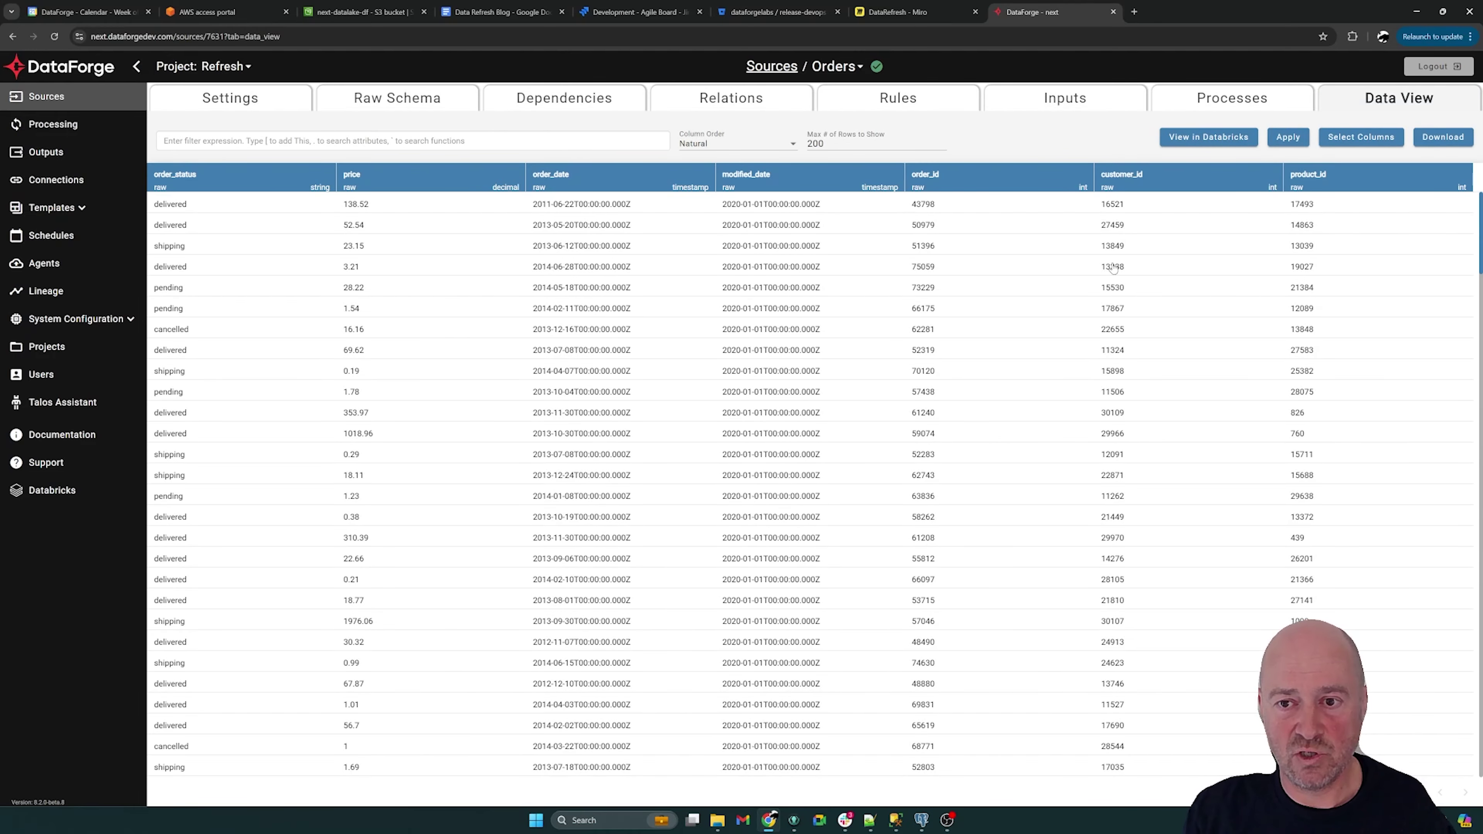
Switch to SQL Server Management Studio, execute EXEC u_orders, and check the added and updated row messages.
left_click(917, 820)
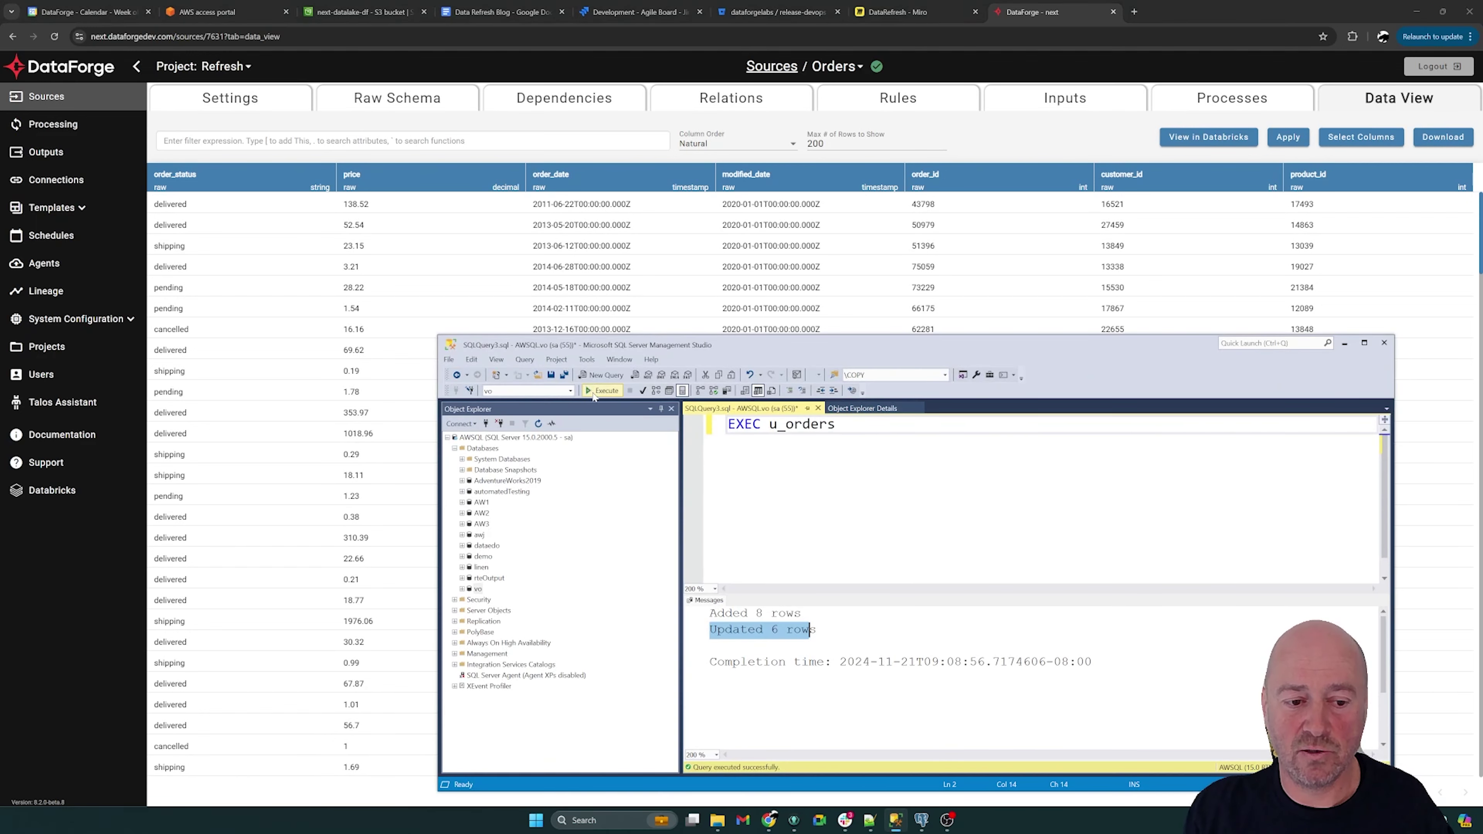
key("F5")
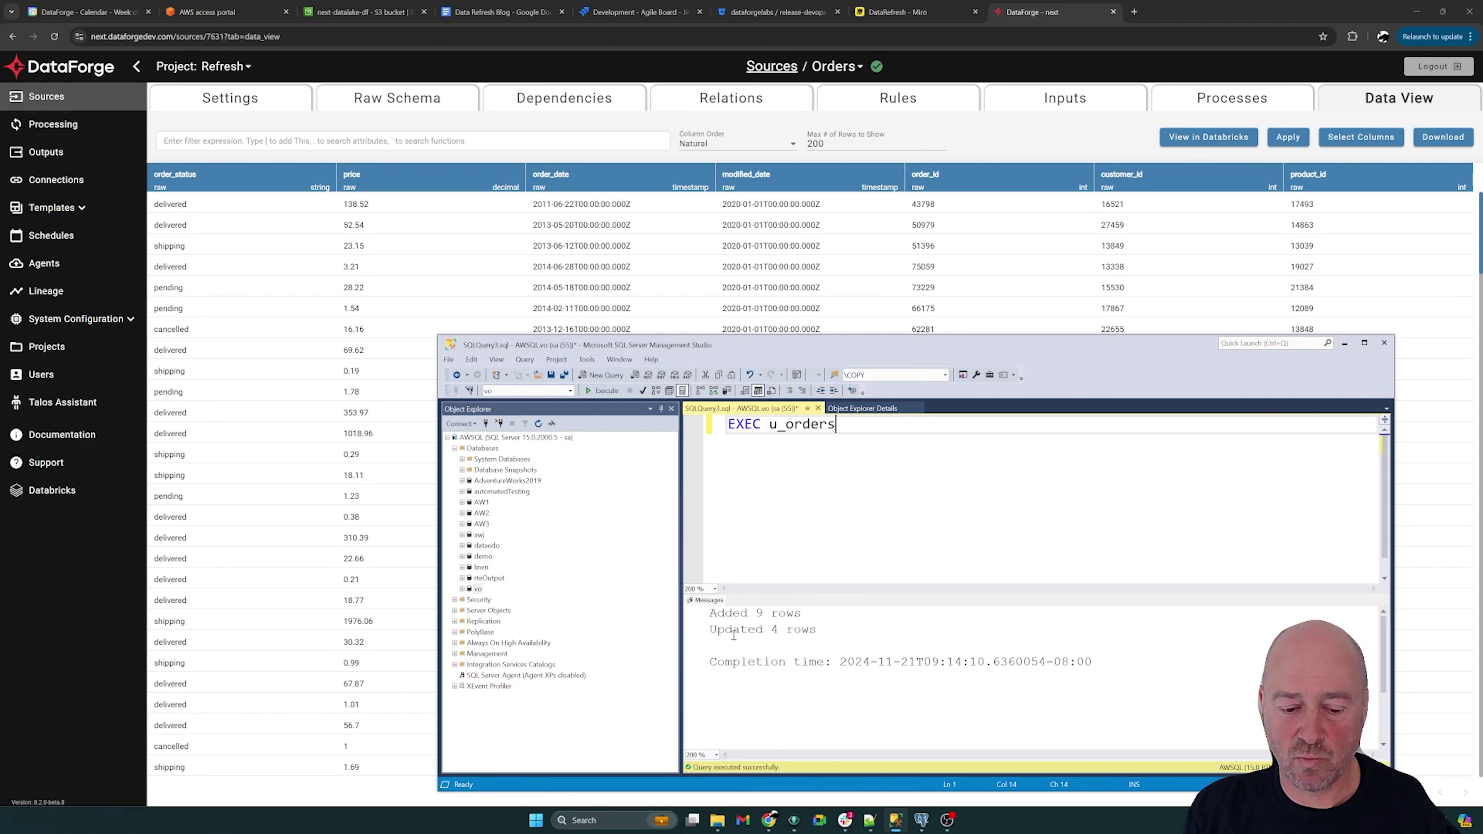
left_click_drag(712, 613, 810, 629)
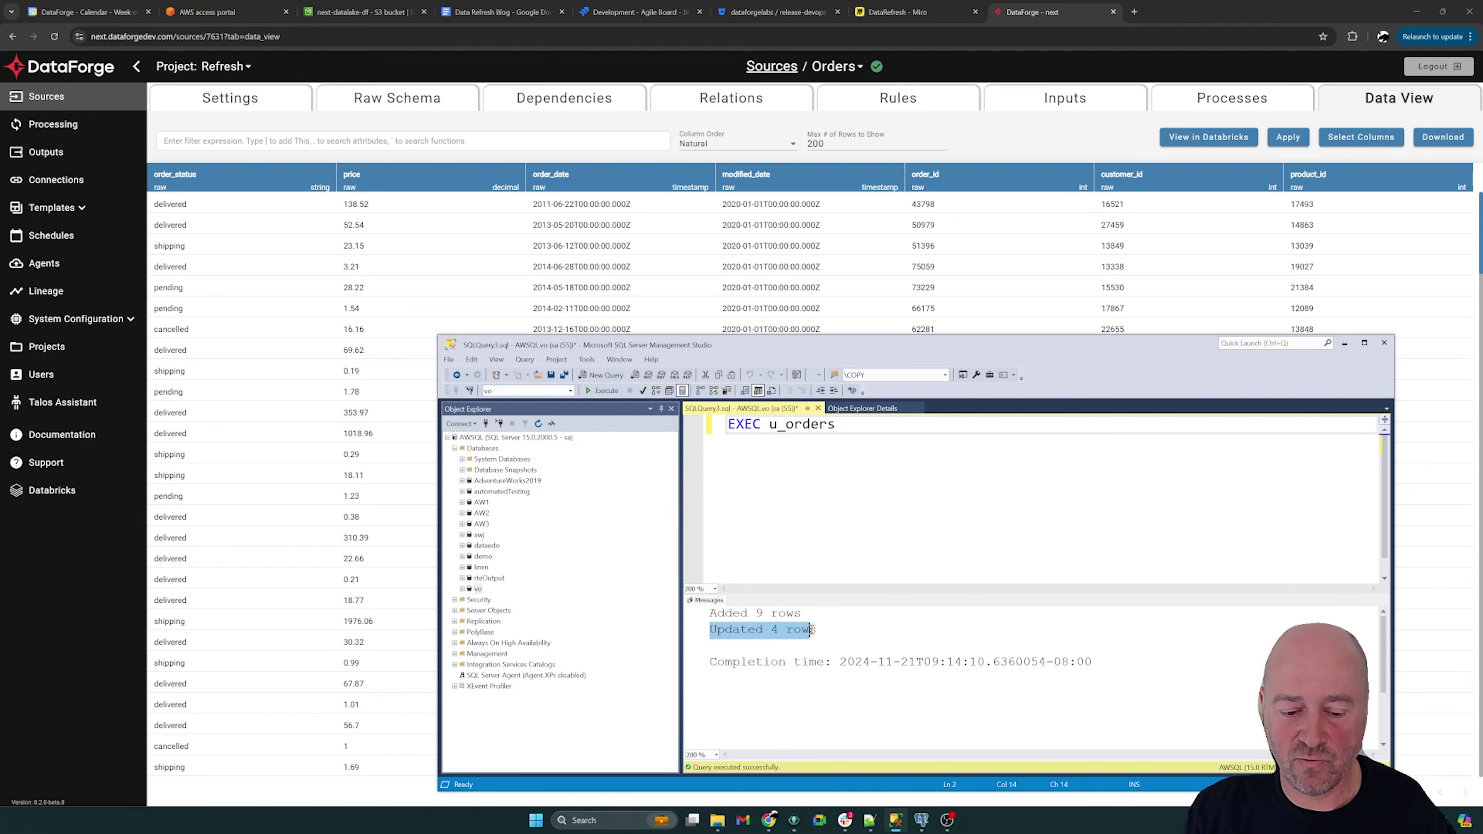
Pull the Orders source again in DataForge and sort its data rows by modified_date, newest first.
left_click(1063, 100)
left_click(1454, 124)
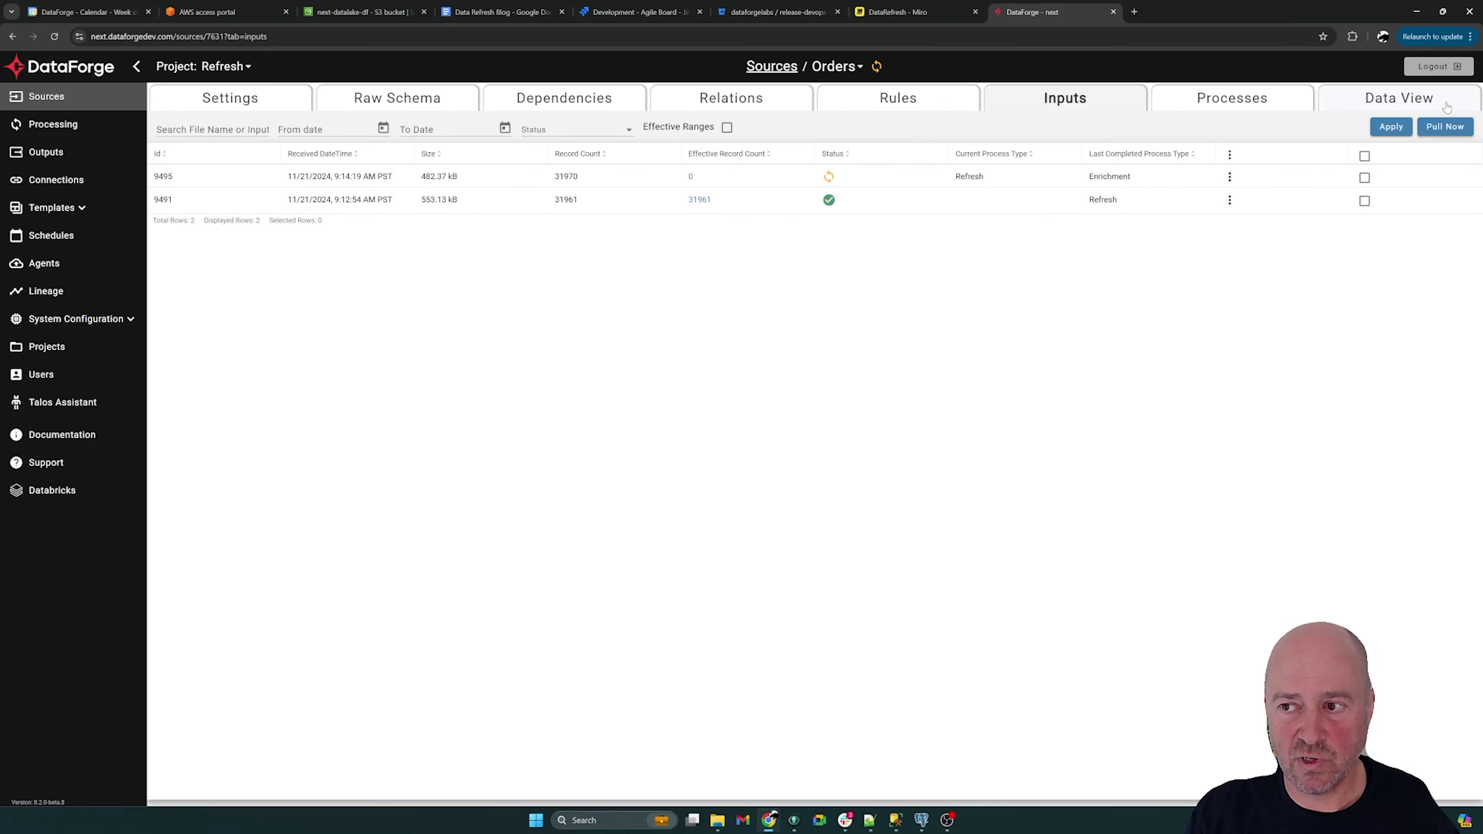
left_click(1391, 99)
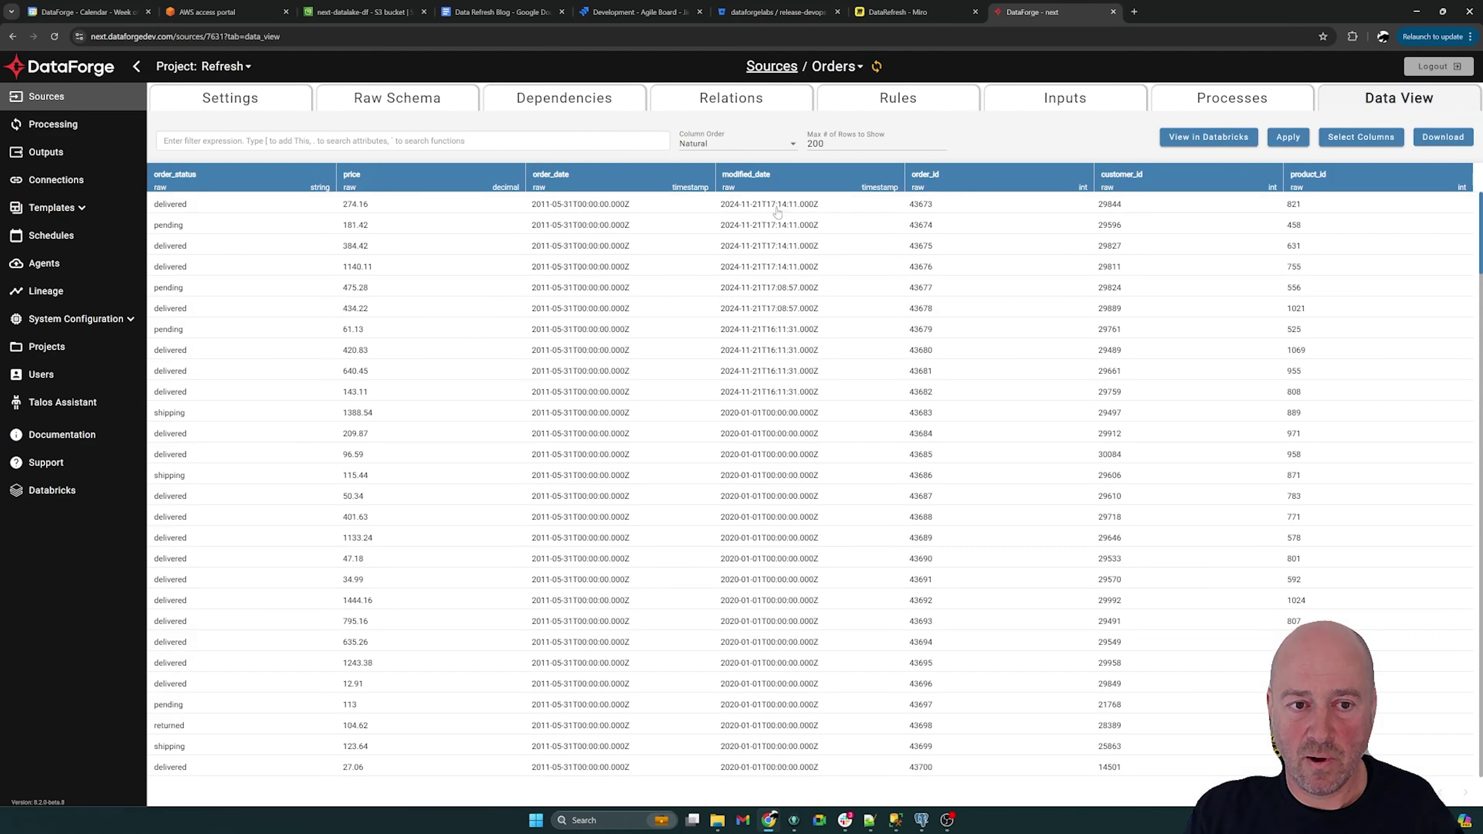
left_click(760, 180)
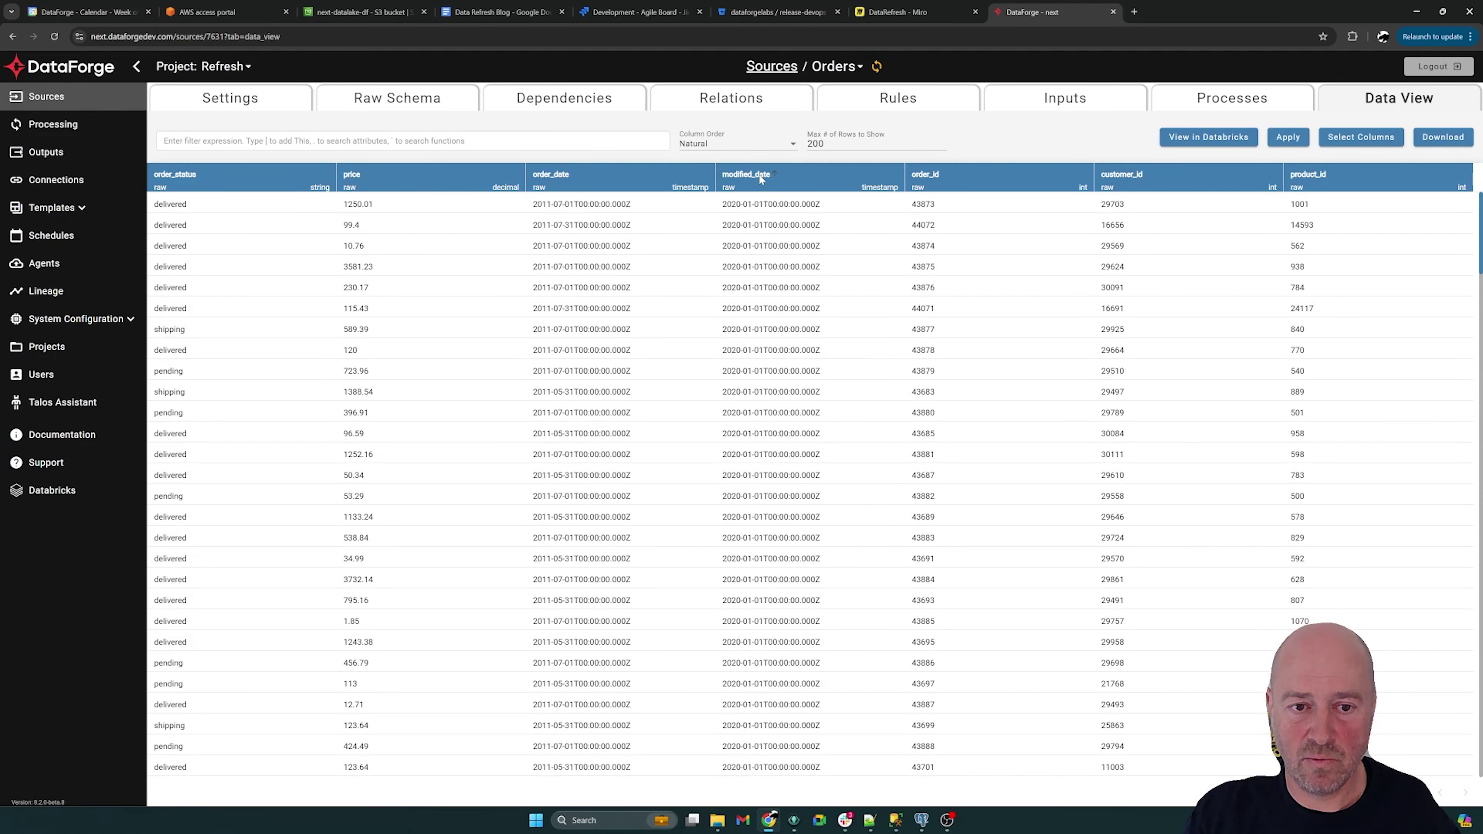
left_click(760, 178)
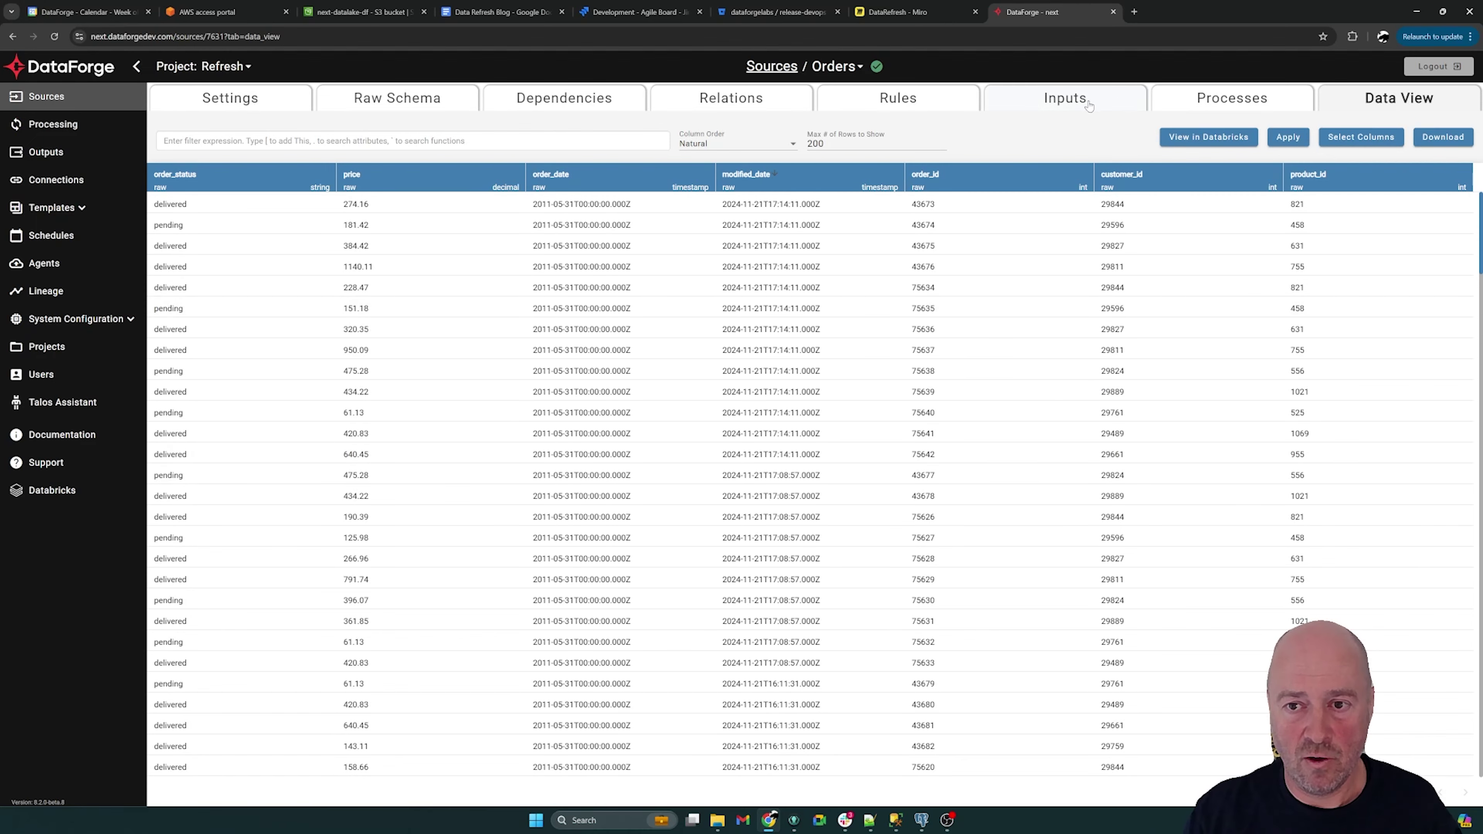
Reset enrichment on the older Orders input, 9491.
left_click(1021, 100)
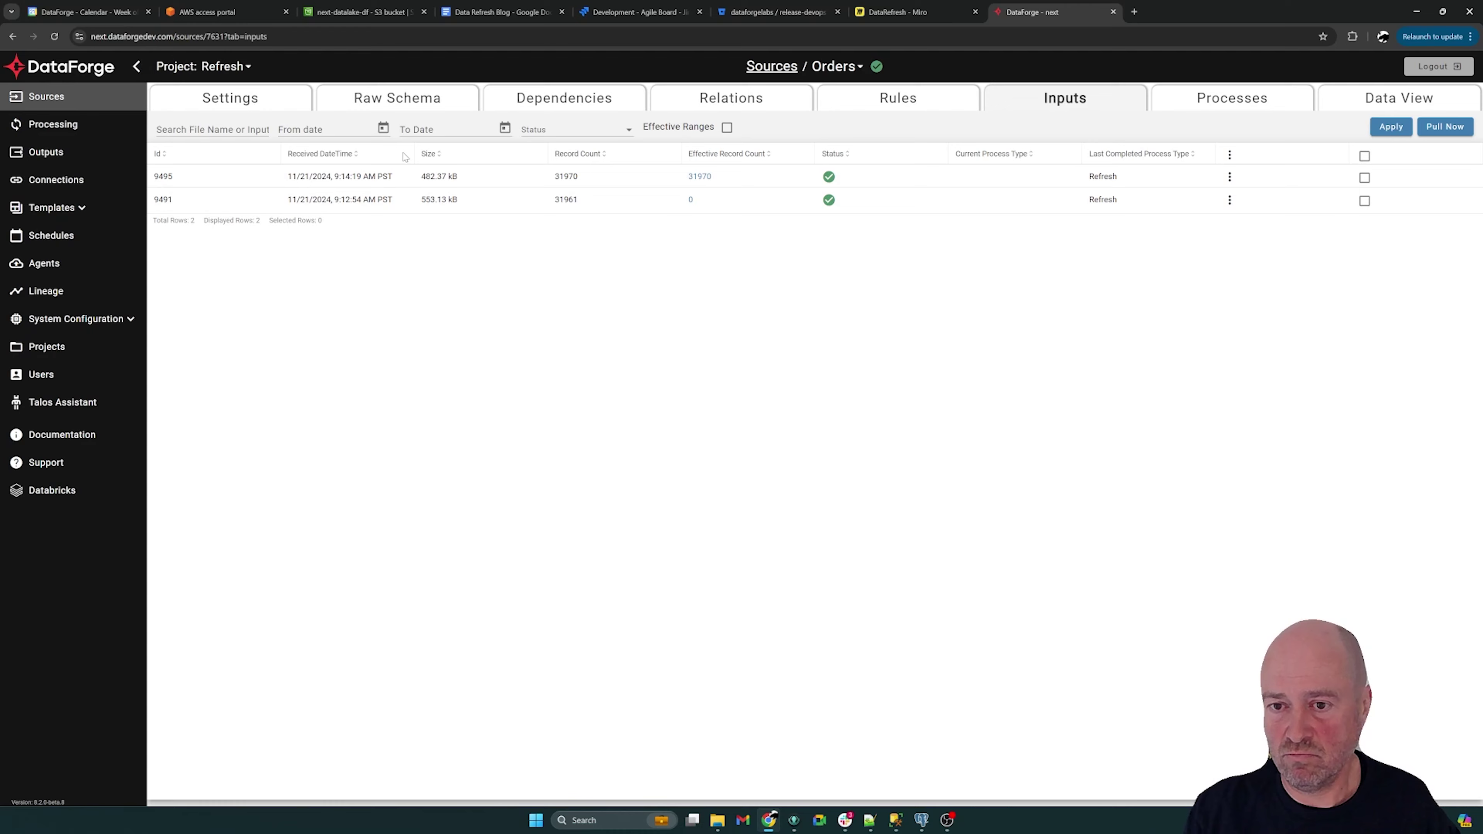
mouse_move(313, 204)
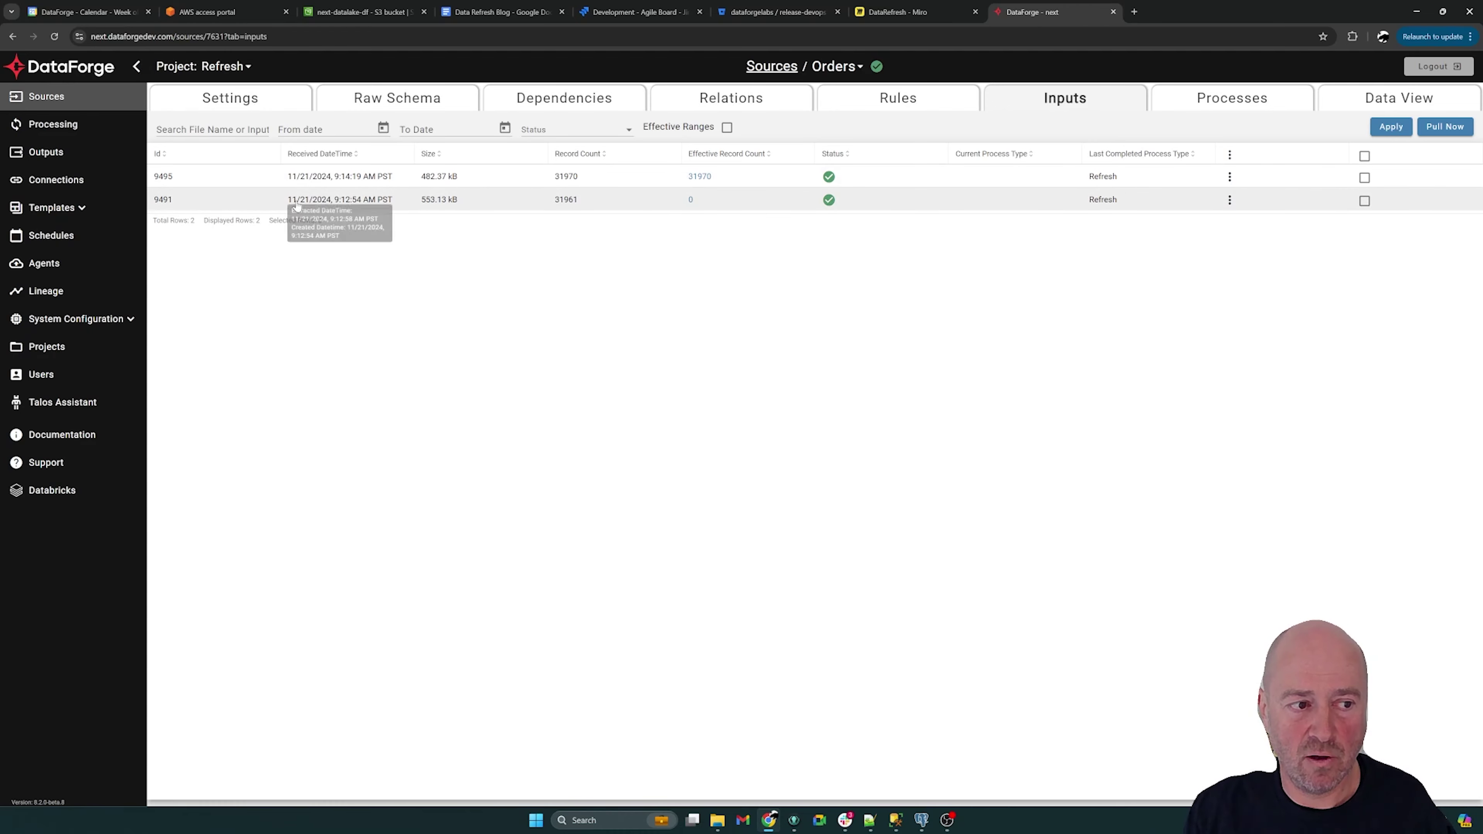
left_click(1229, 200)
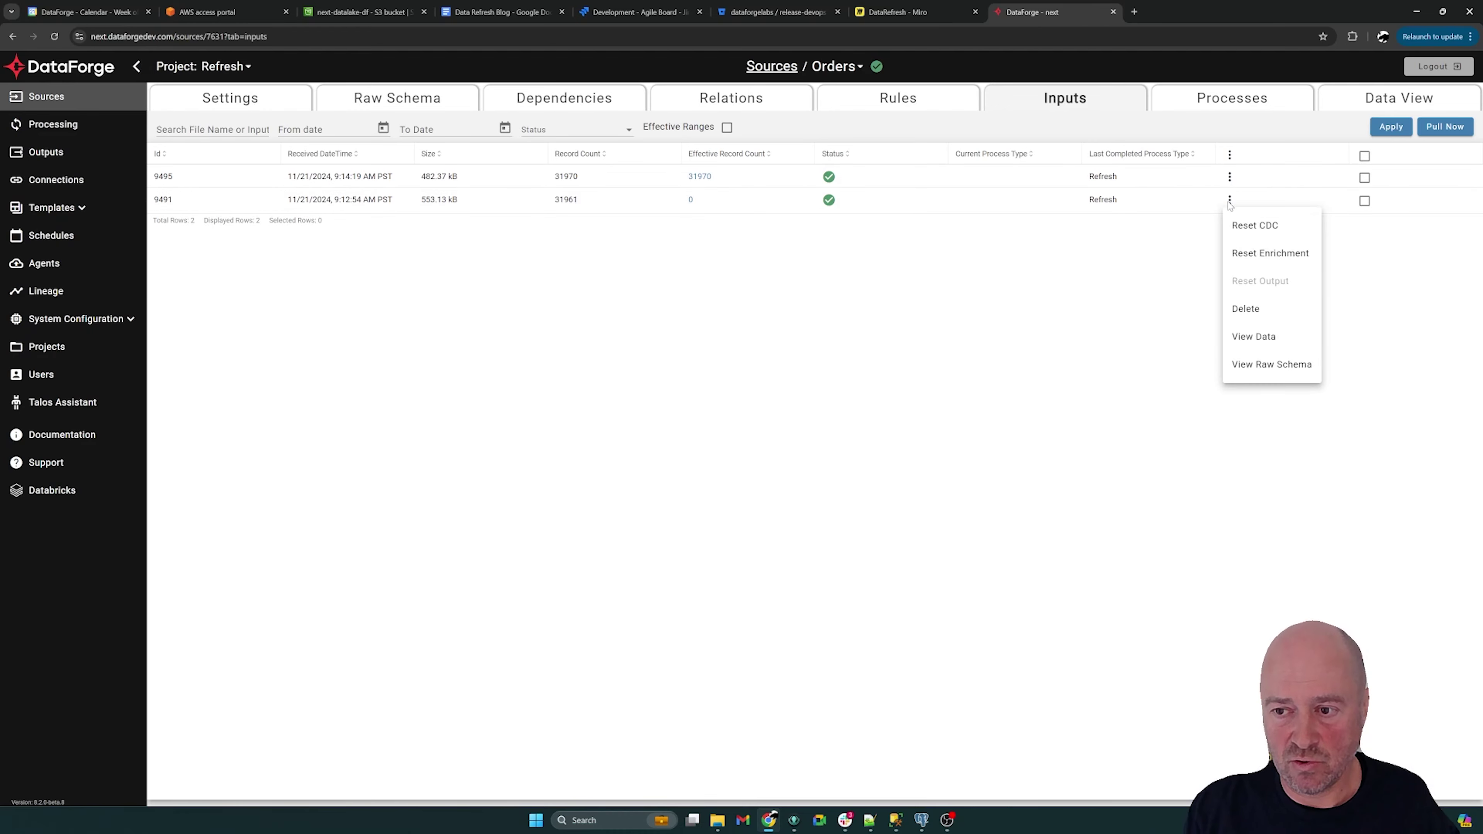
left_click(1254, 255)
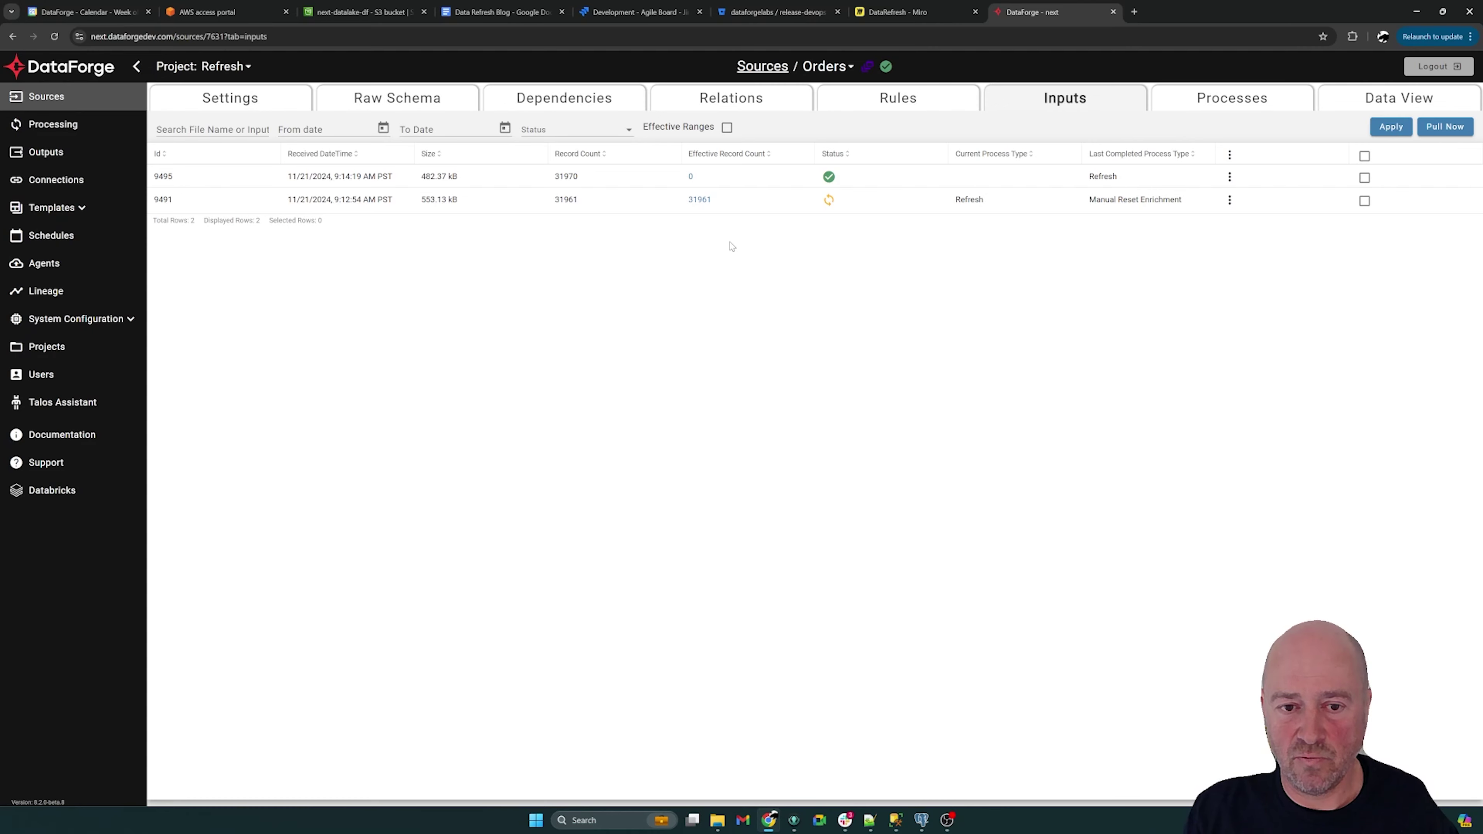
Examine the processes of input 9491 and the record count of the Refresh process under Input reset.
left_click(828, 200)
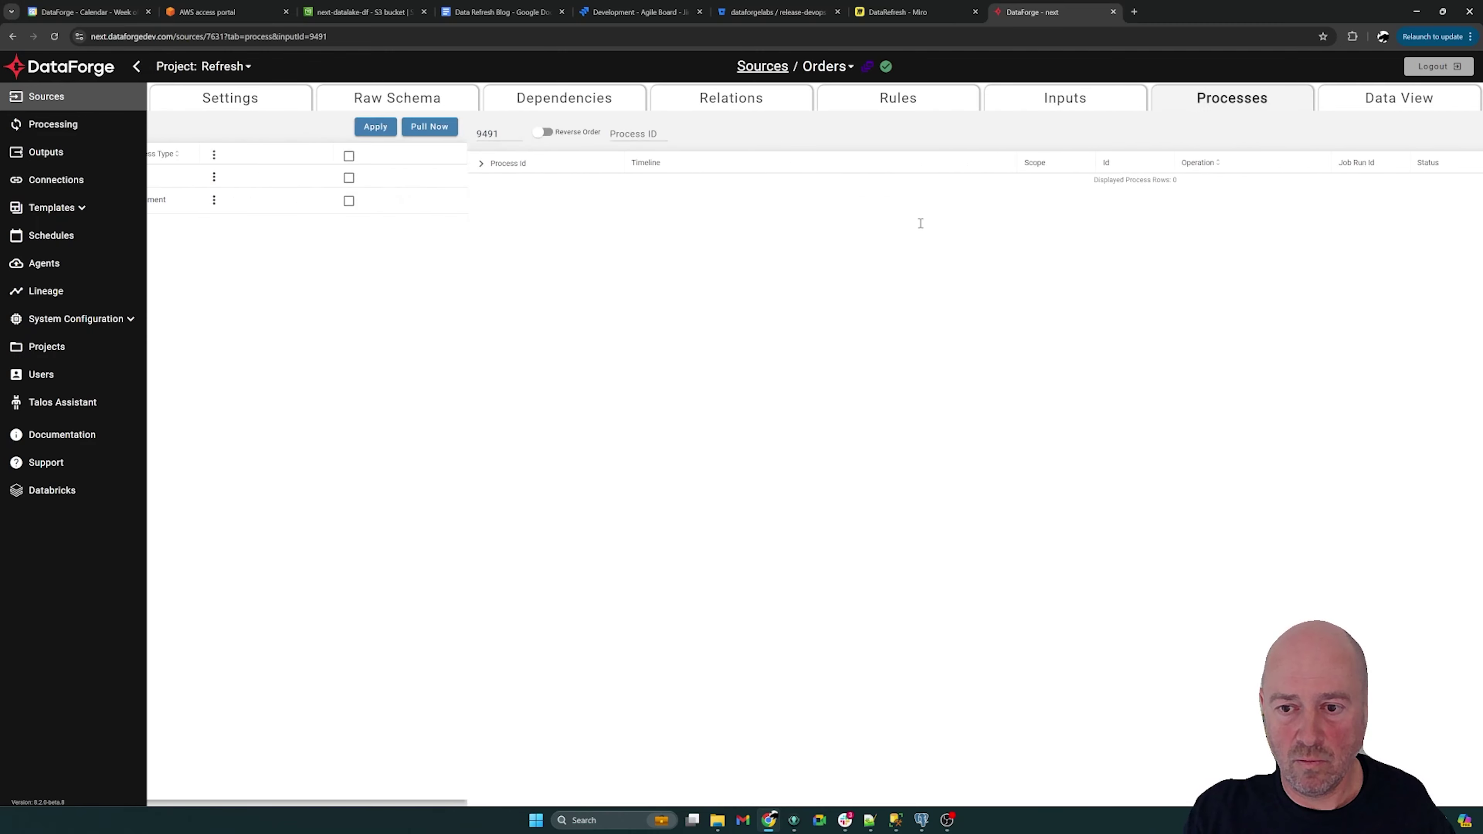
left_click(1056, 210)
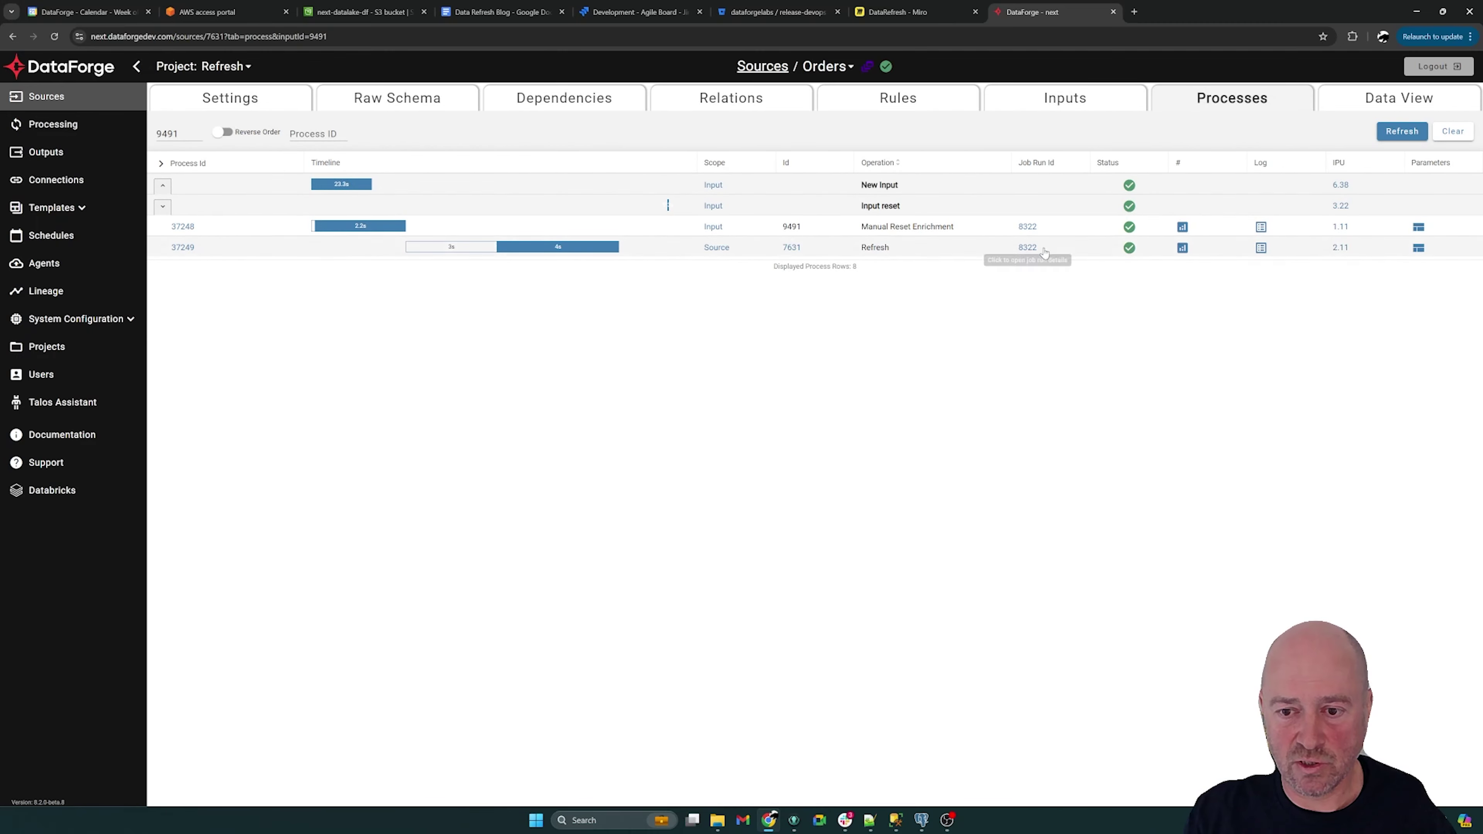
left_click(1182, 247)
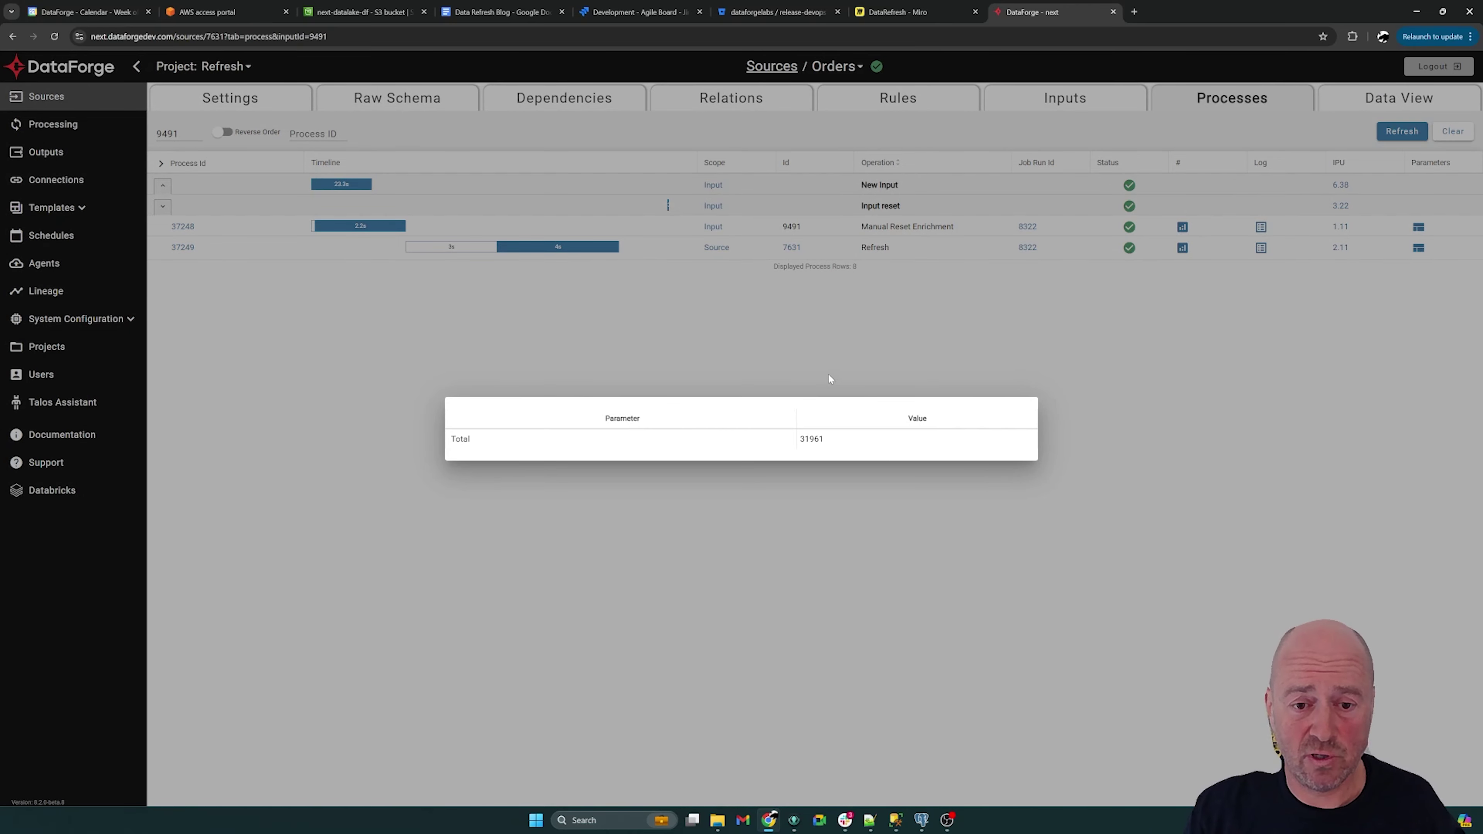
left_click(827, 330)
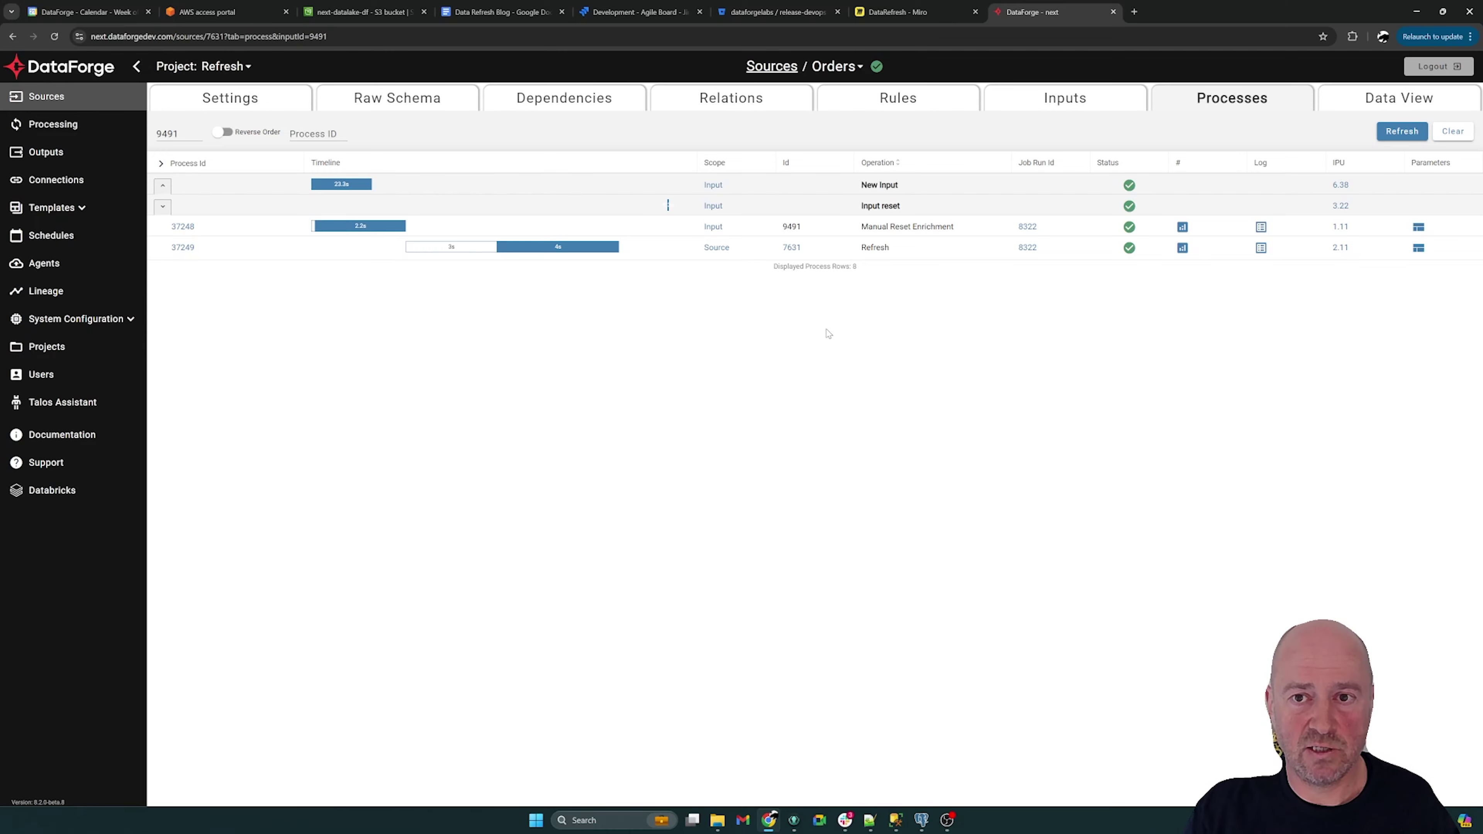
Set the Orders source's data refresh type to None and save the changes with a CDC reset.
key("alt+Left")
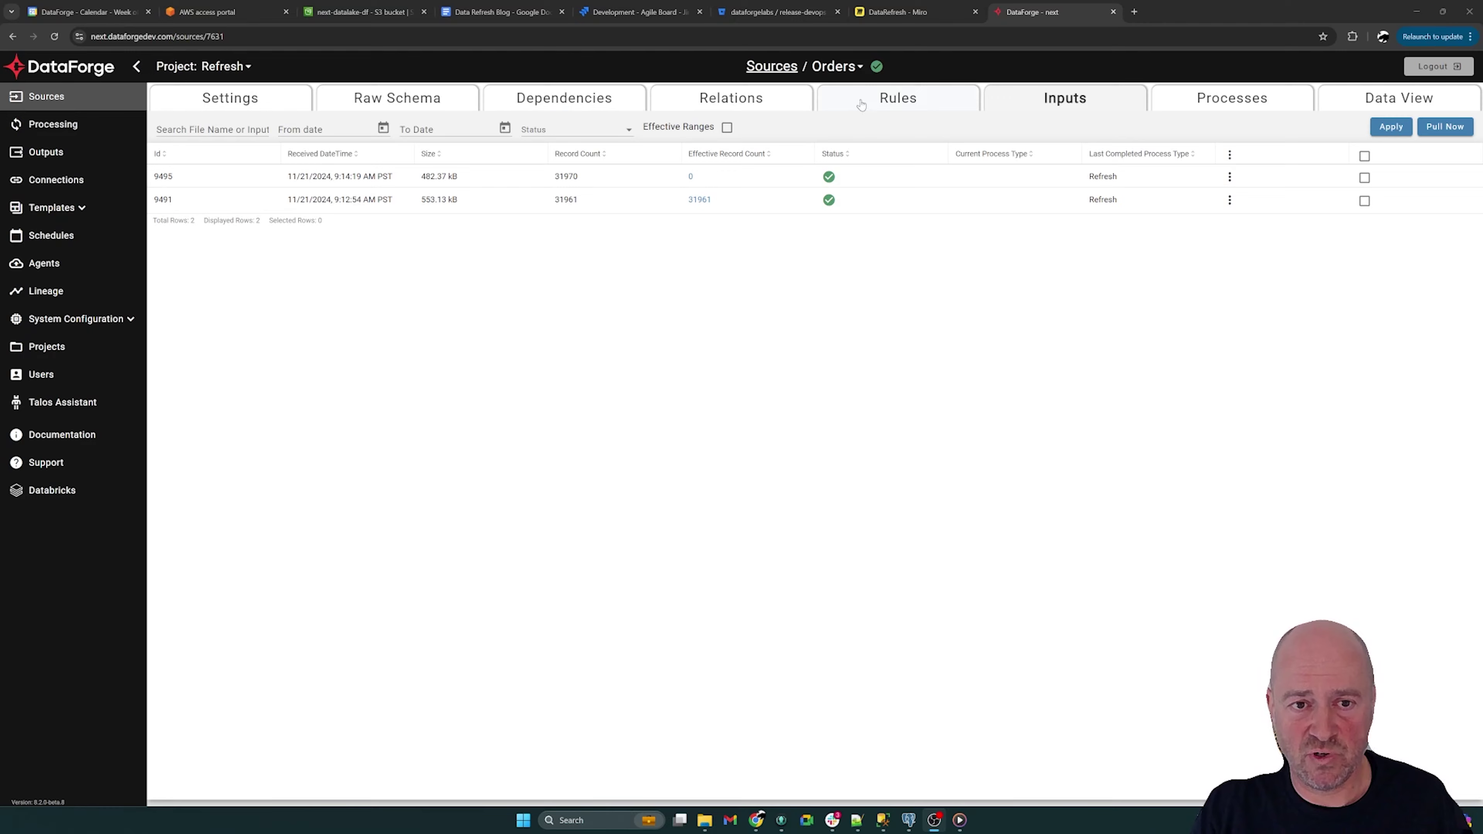
left_click(251, 100)
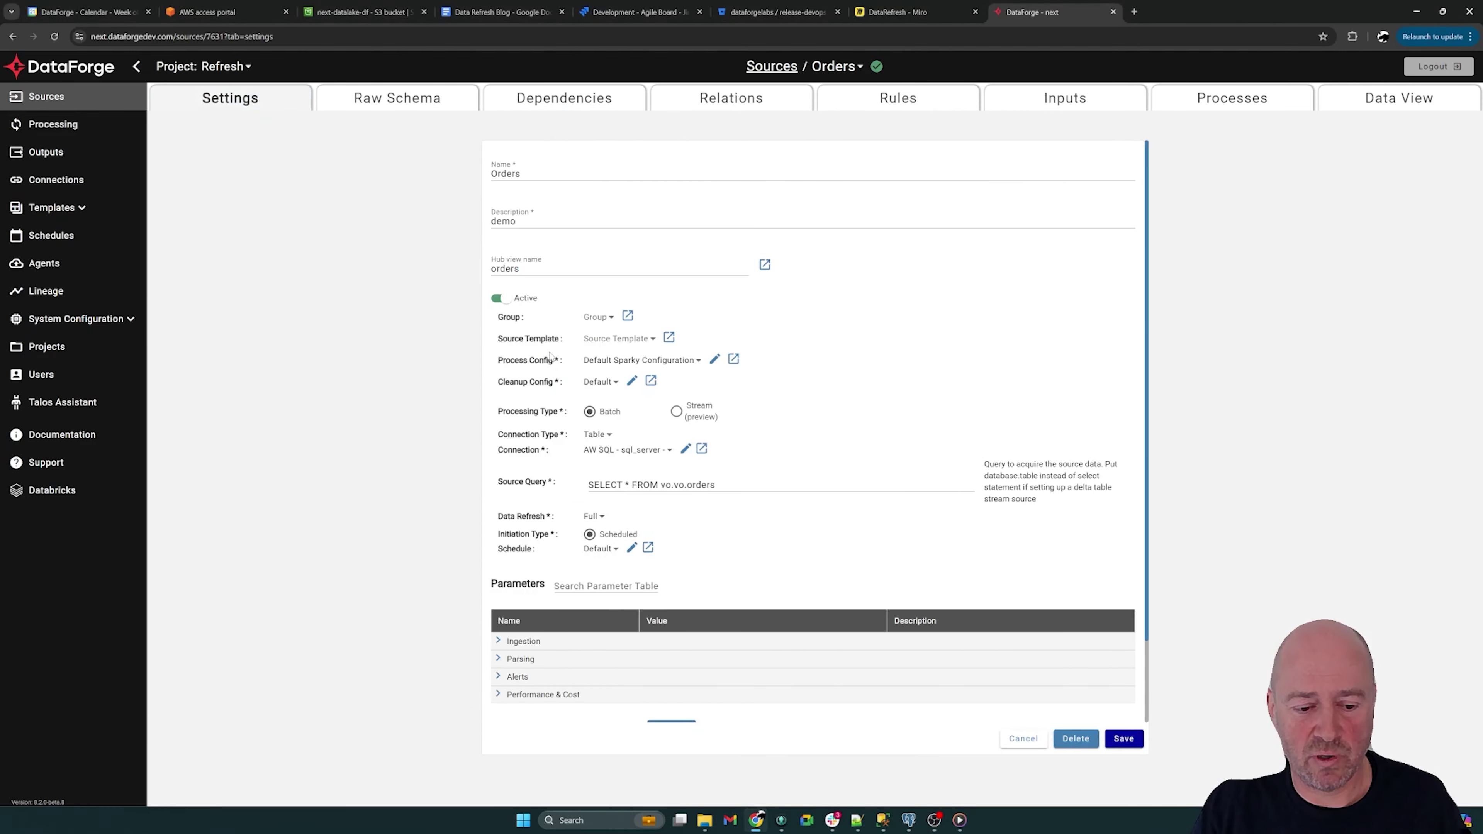
left_click(592, 516)
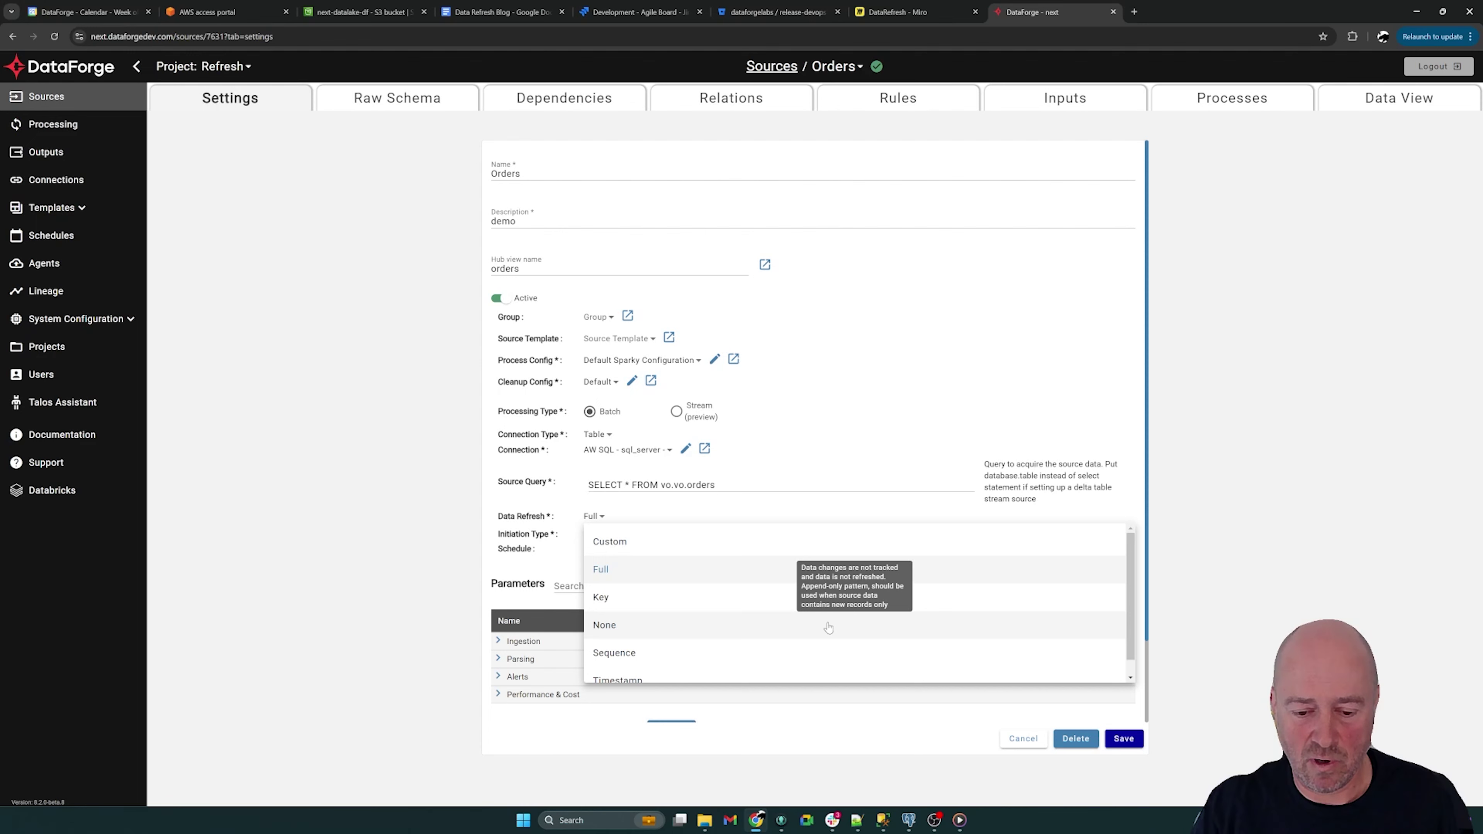
left_click(620, 626)
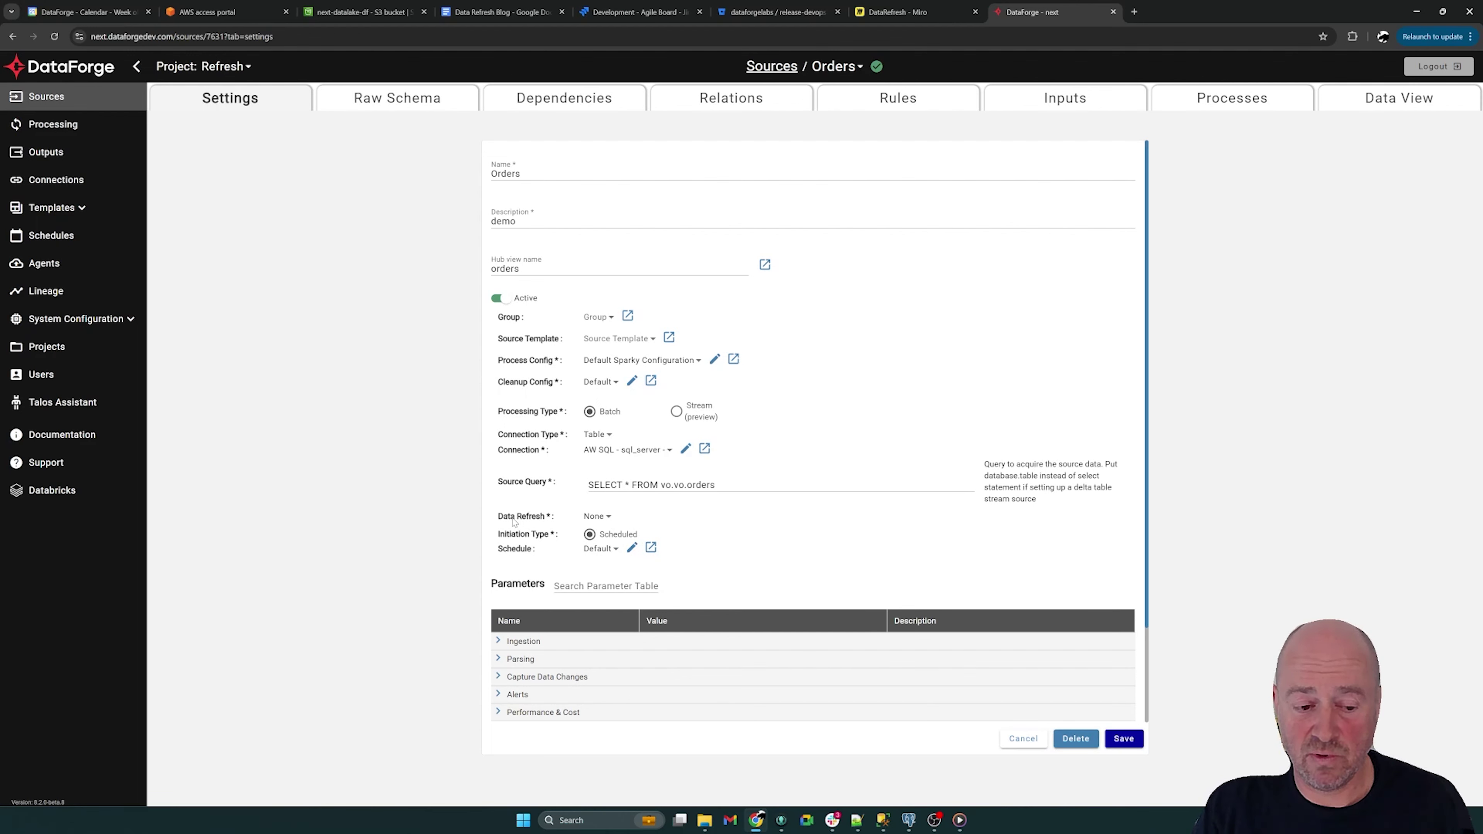
left_click(1125, 739)
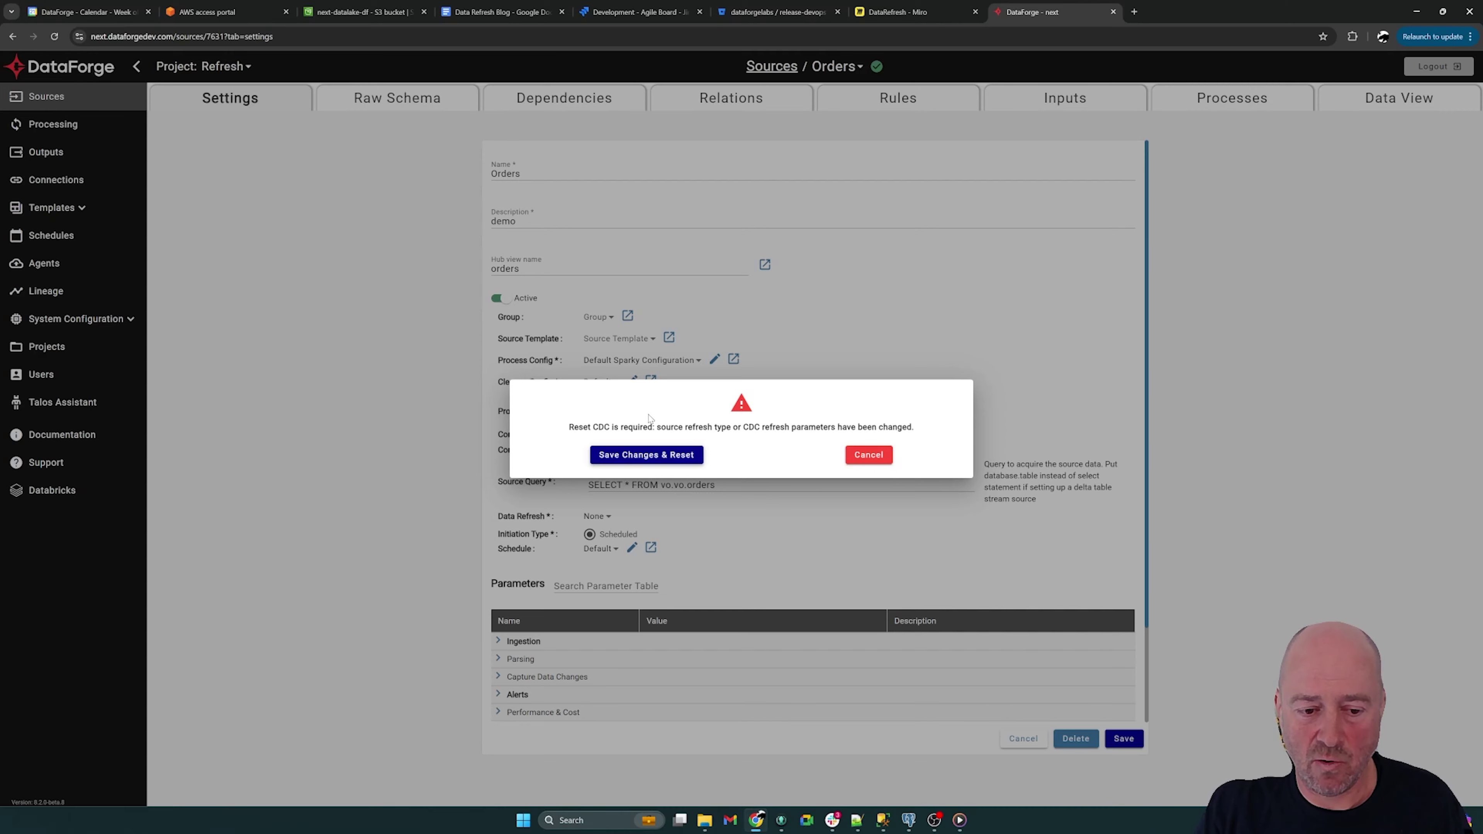
left_click(647, 454)
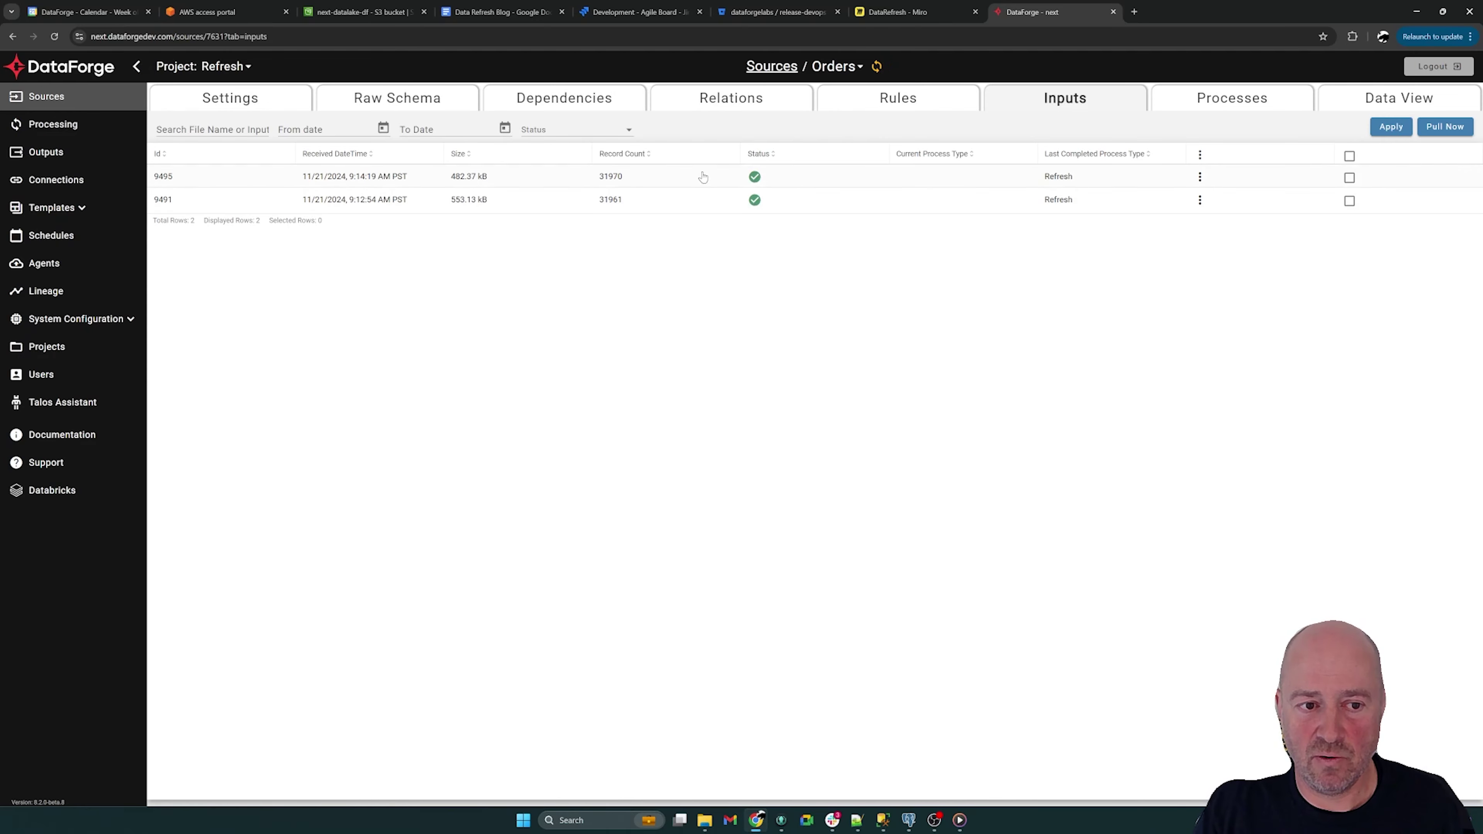
Check the record count of the Refresh process under input 9491's Source reset, and return to the inputs list.
left_click(754, 202)
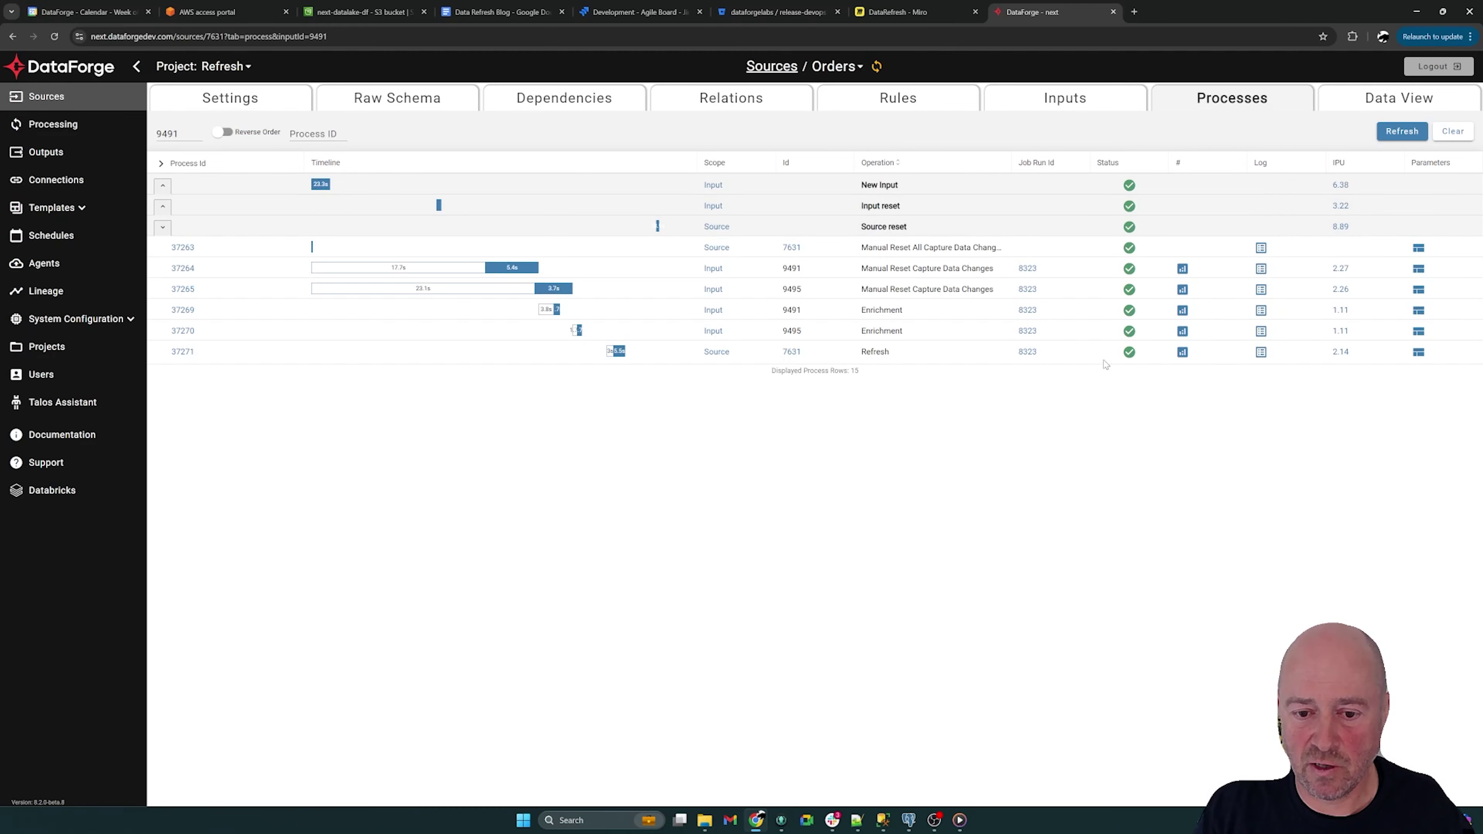
left_click(1182, 352)
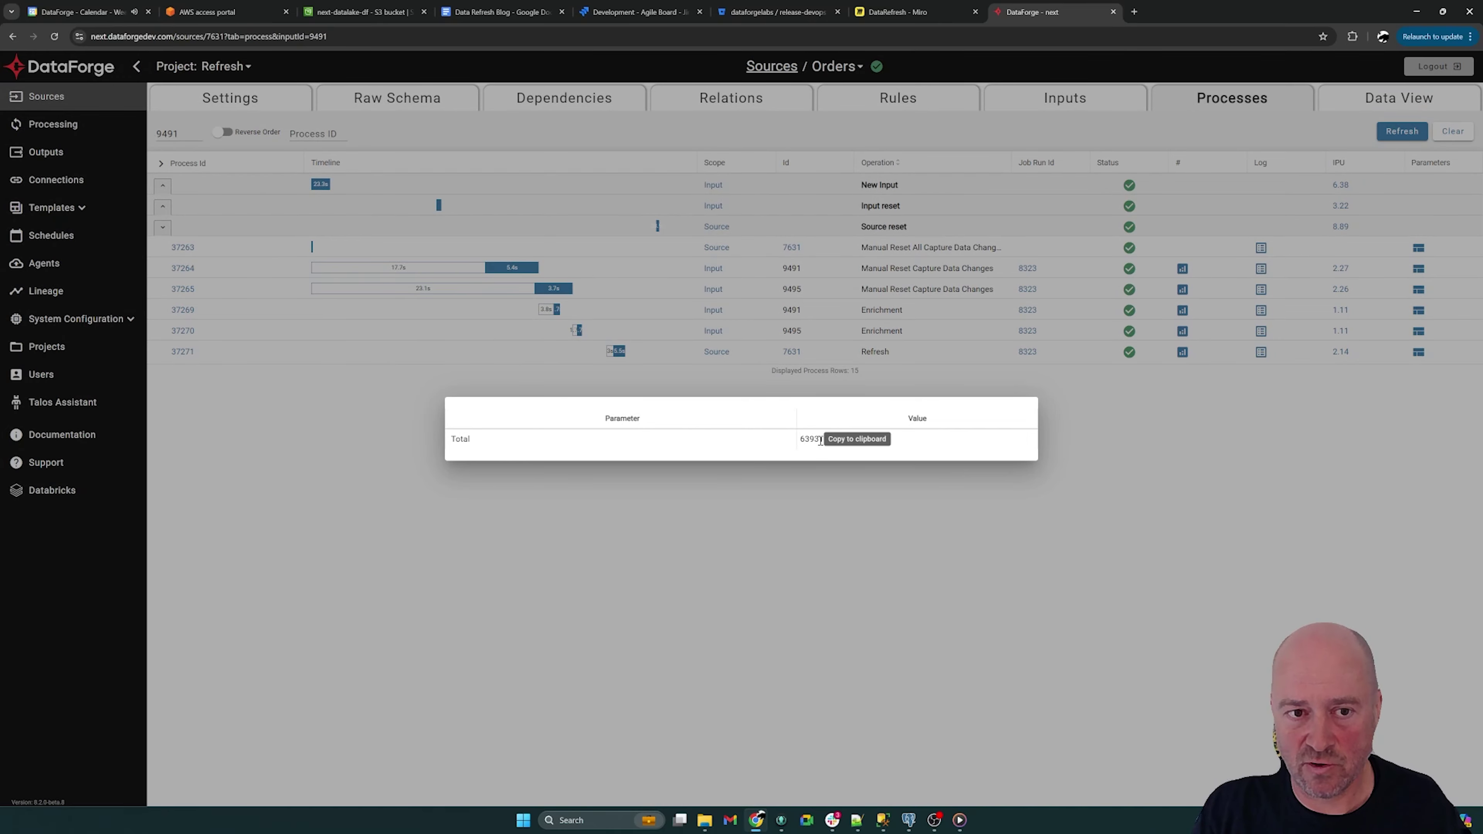
left_click(1048, 96)
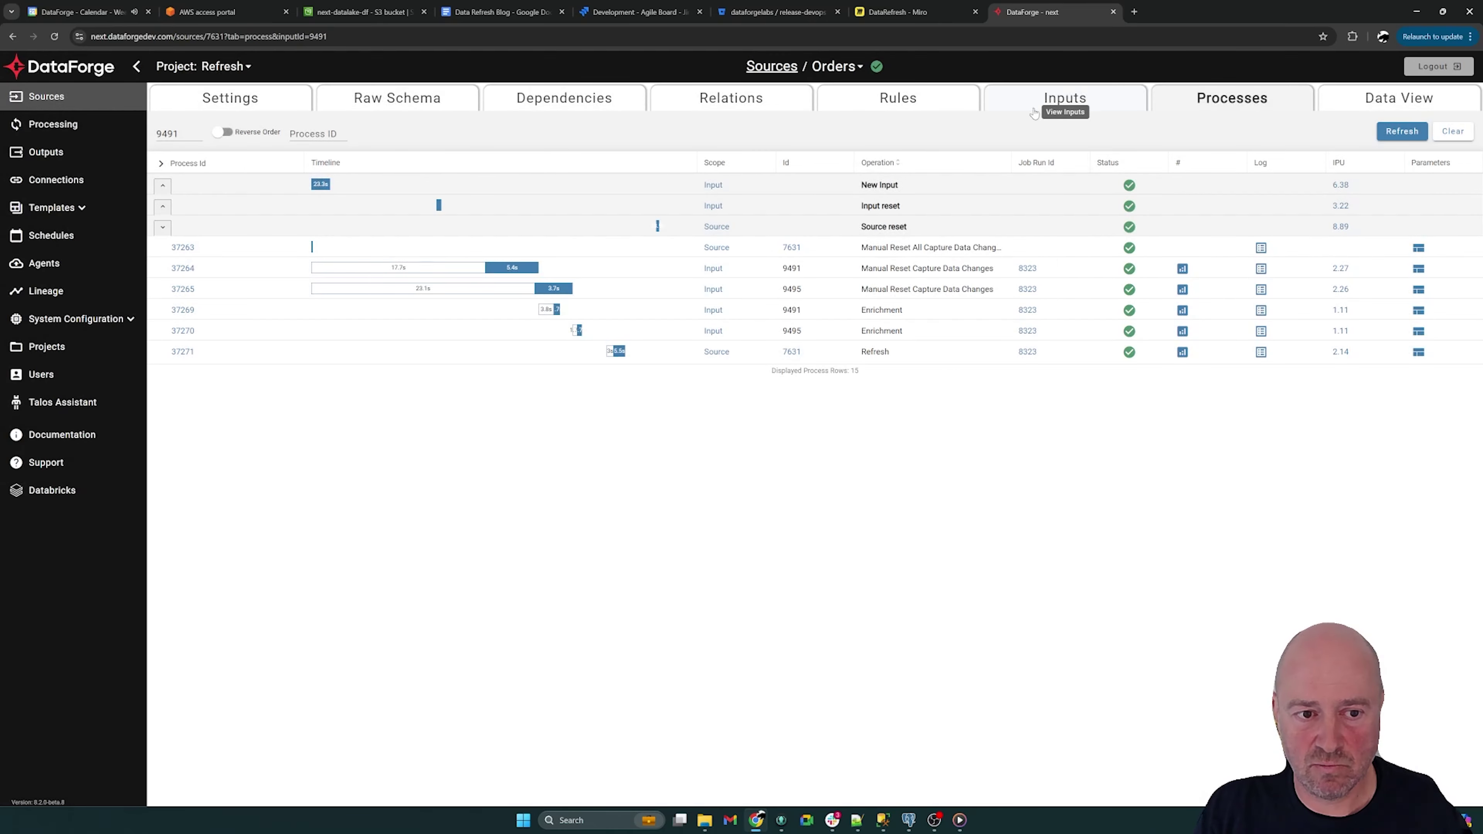
left_click(1060, 98)
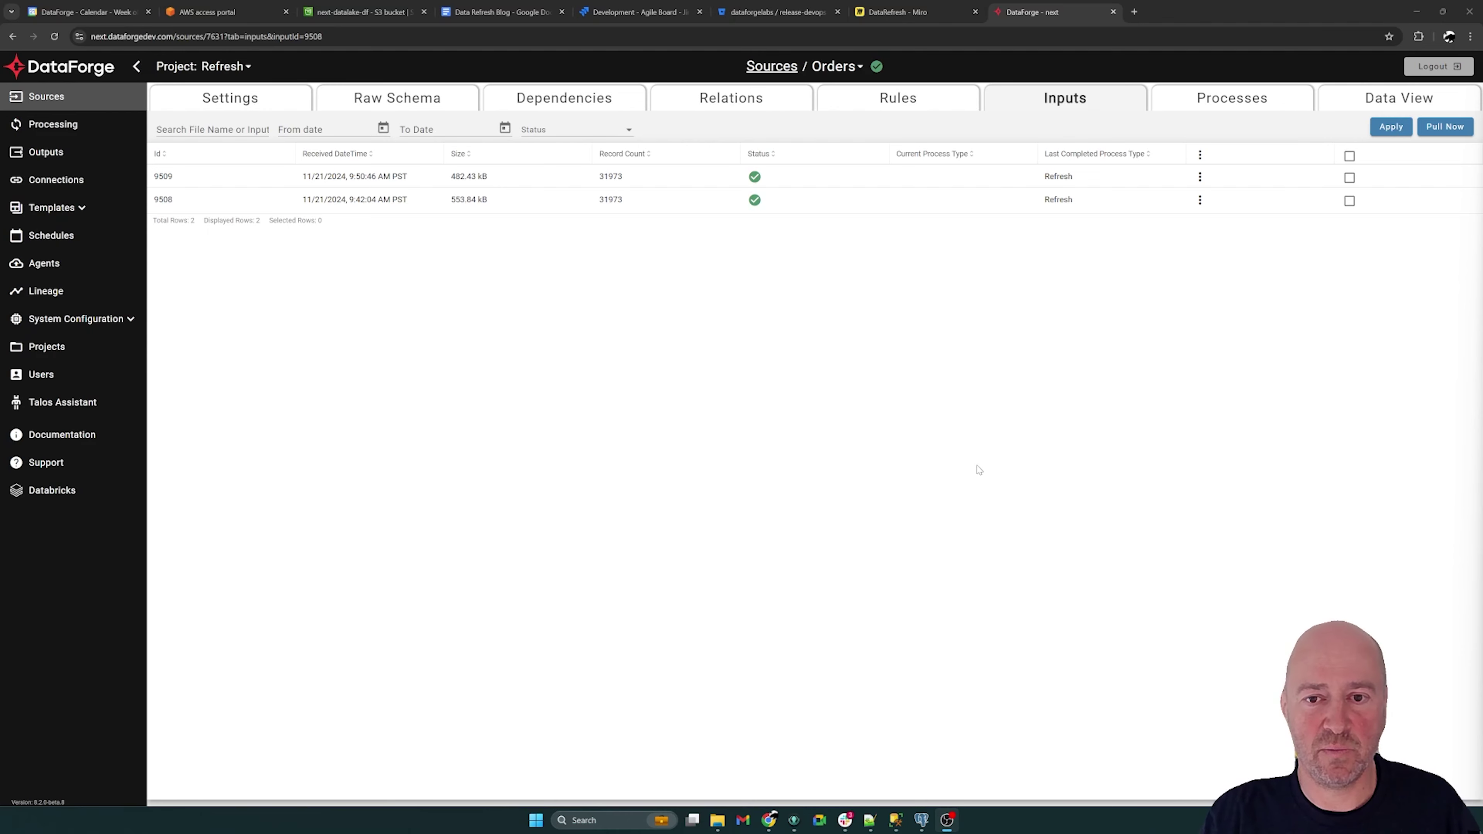
Delete all source data of the Orders source from its inputs list.
left_click(1200, 155)
left_click(1254, 263)
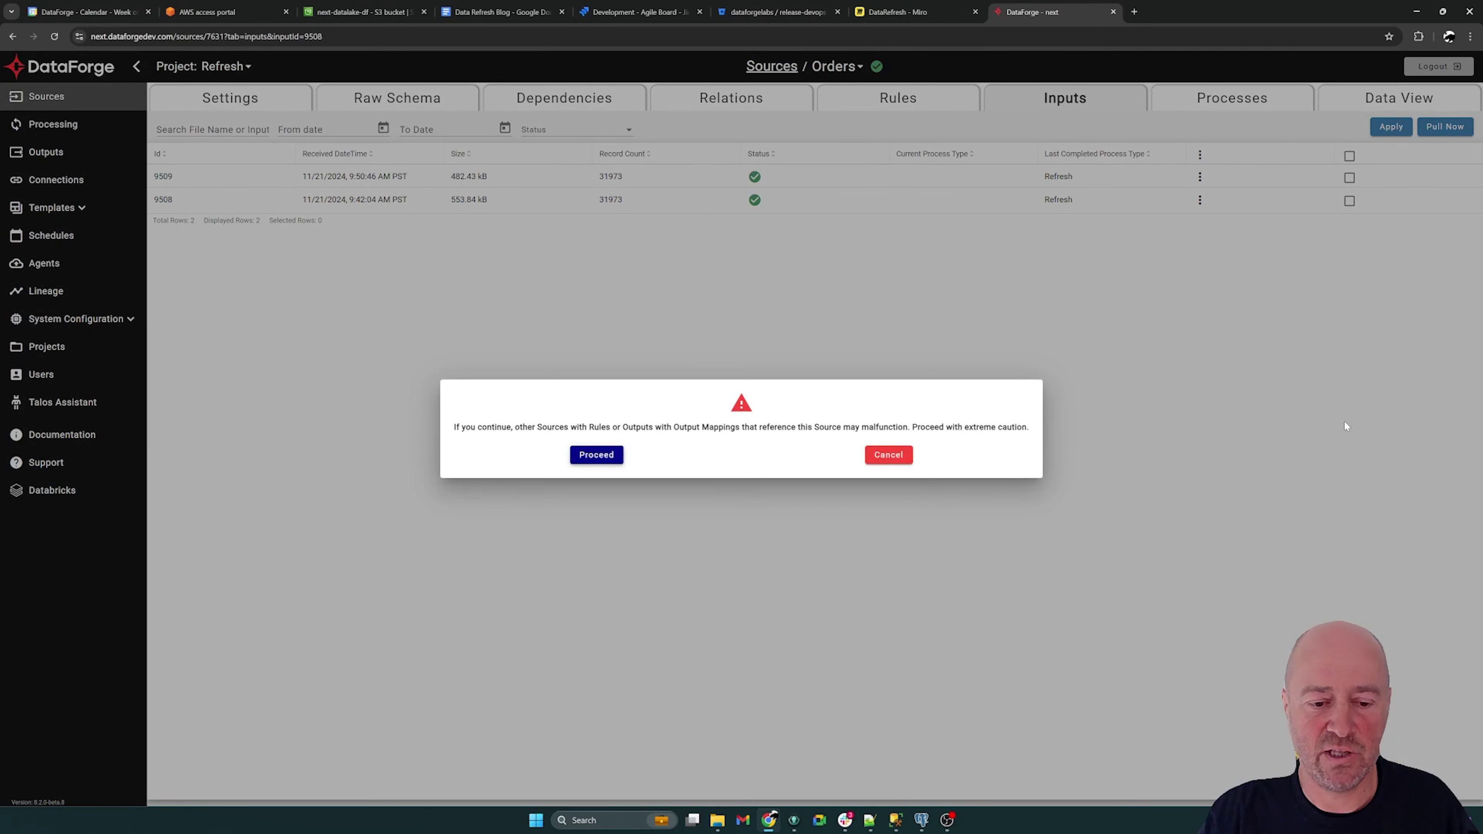
left_click(597, 457)
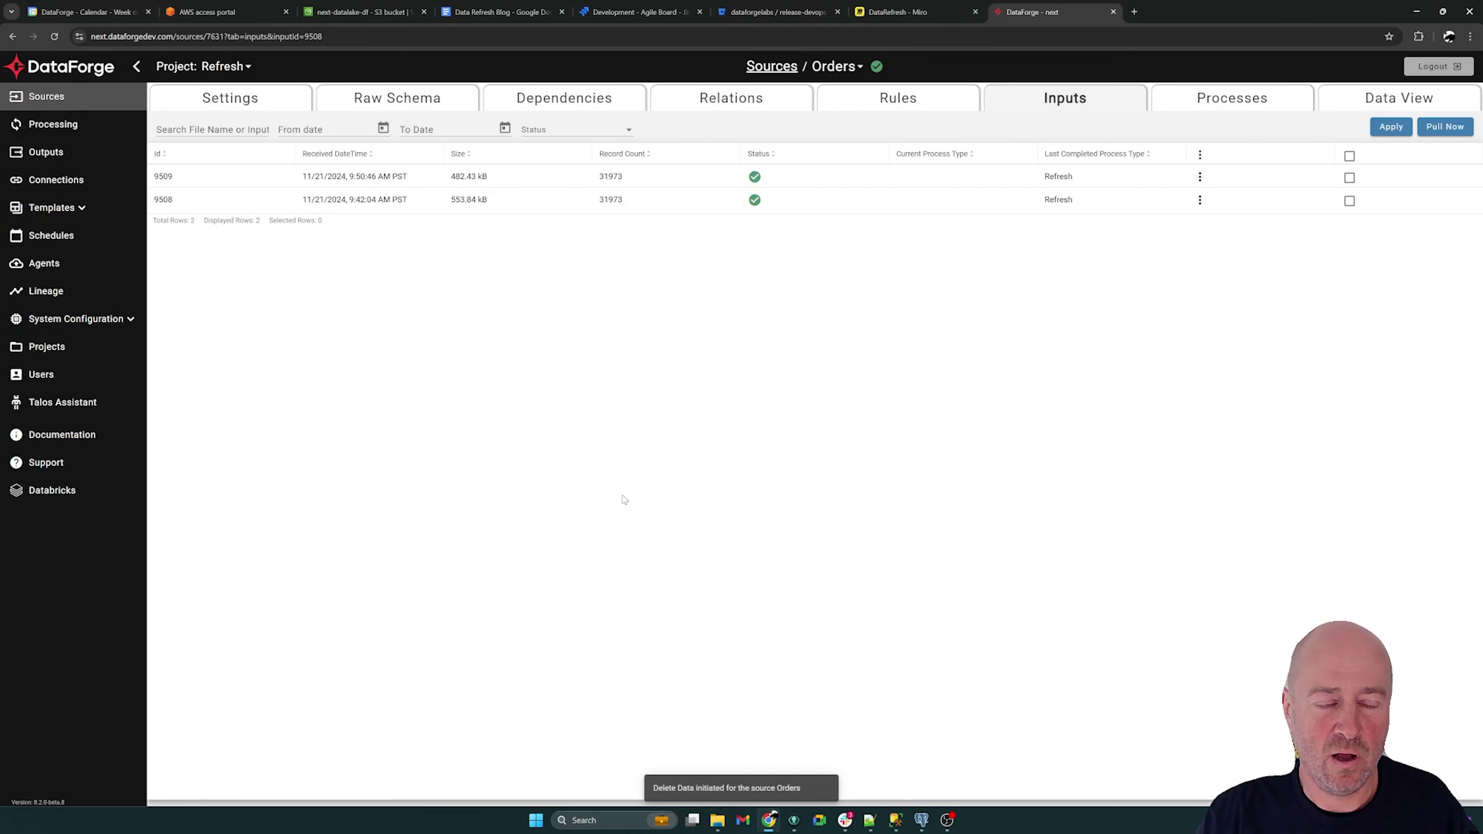
In the Orders source's Capture Data Changes parameters, set the watermark column to modified_date and the watermark initial value to 1900-01-01.
left_click(228, 96)
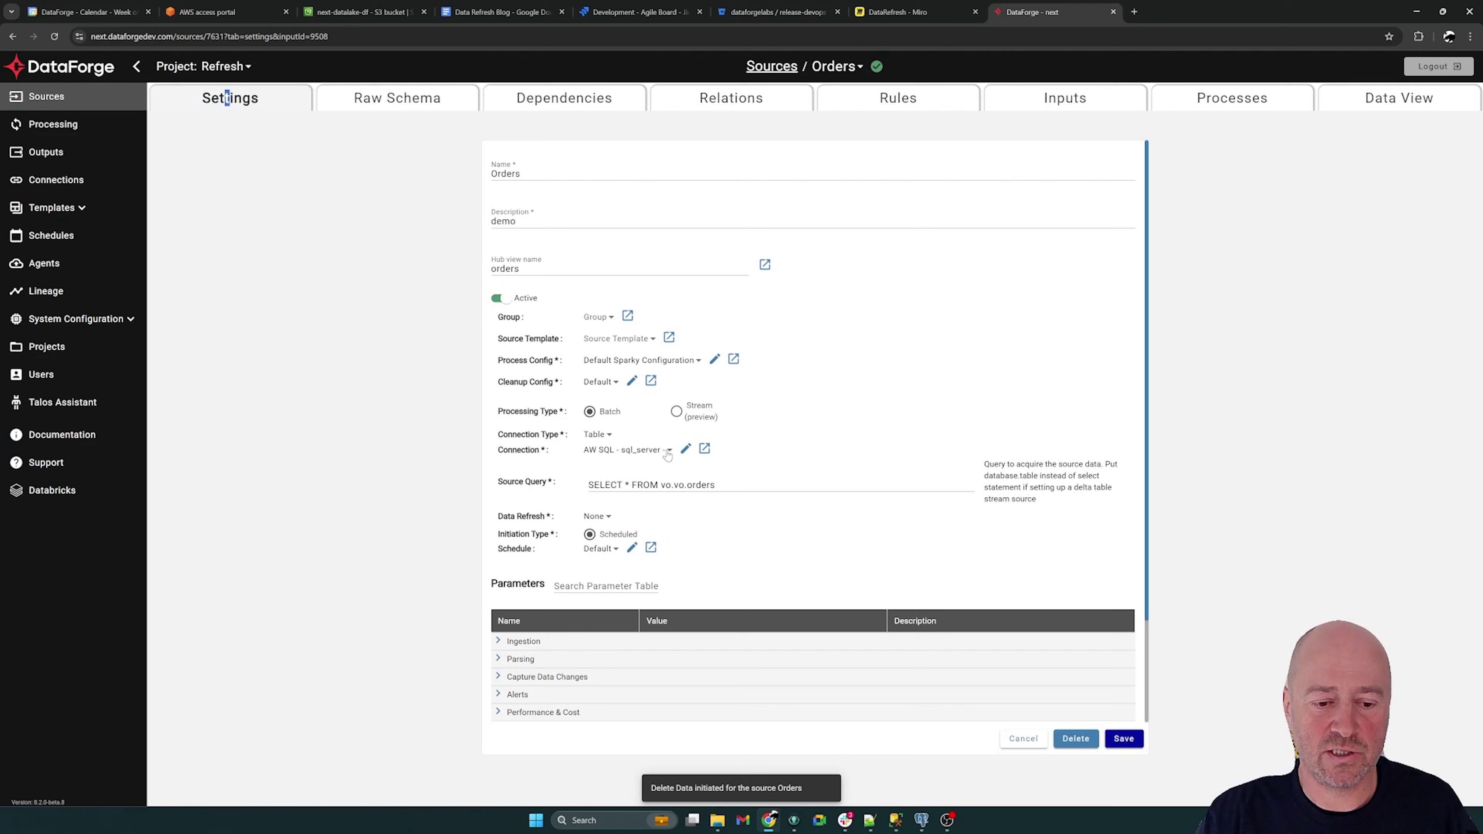
scroll(584, 578, "down", 2)
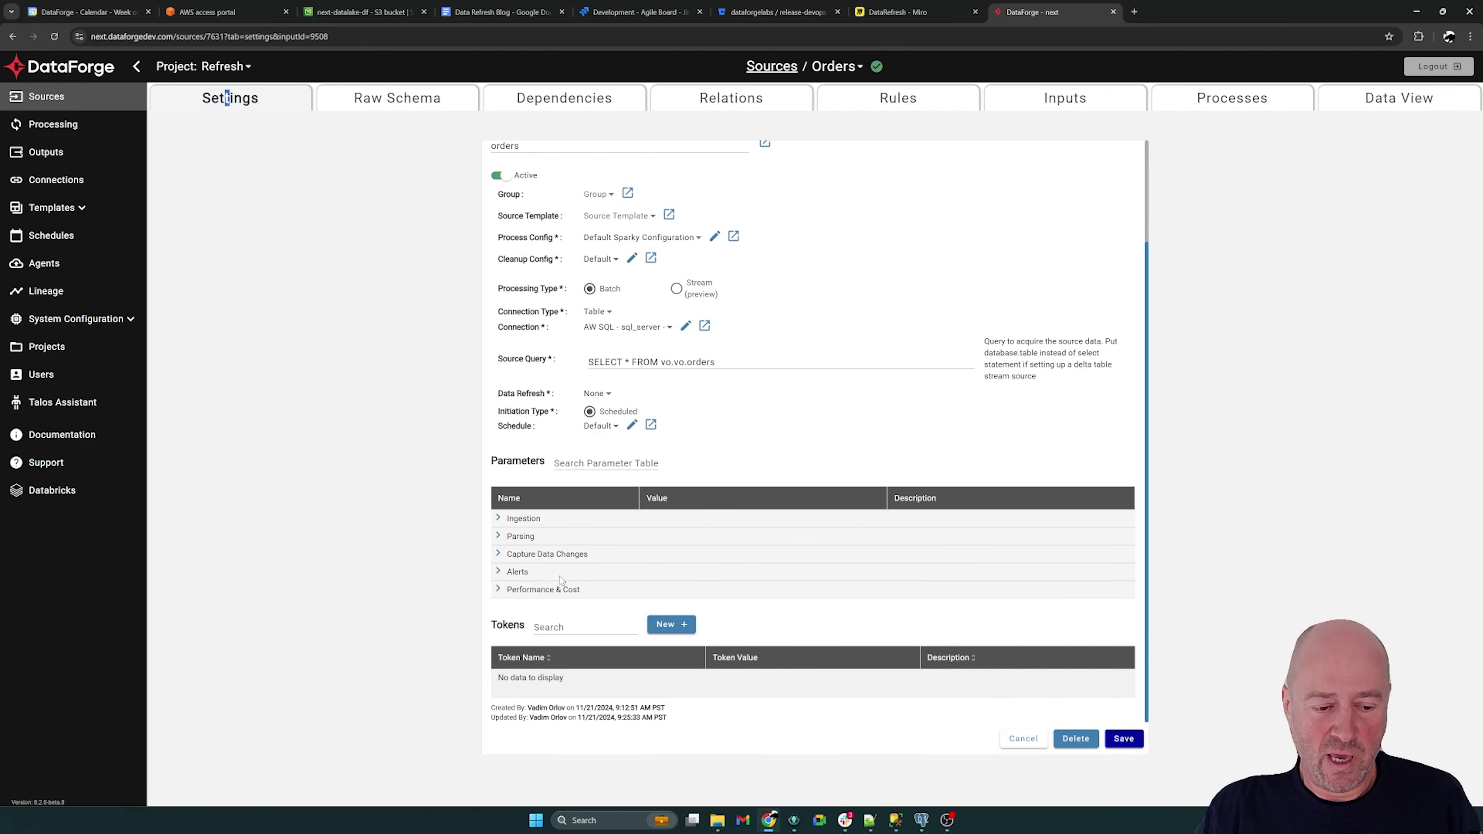
left_click(497, 556)
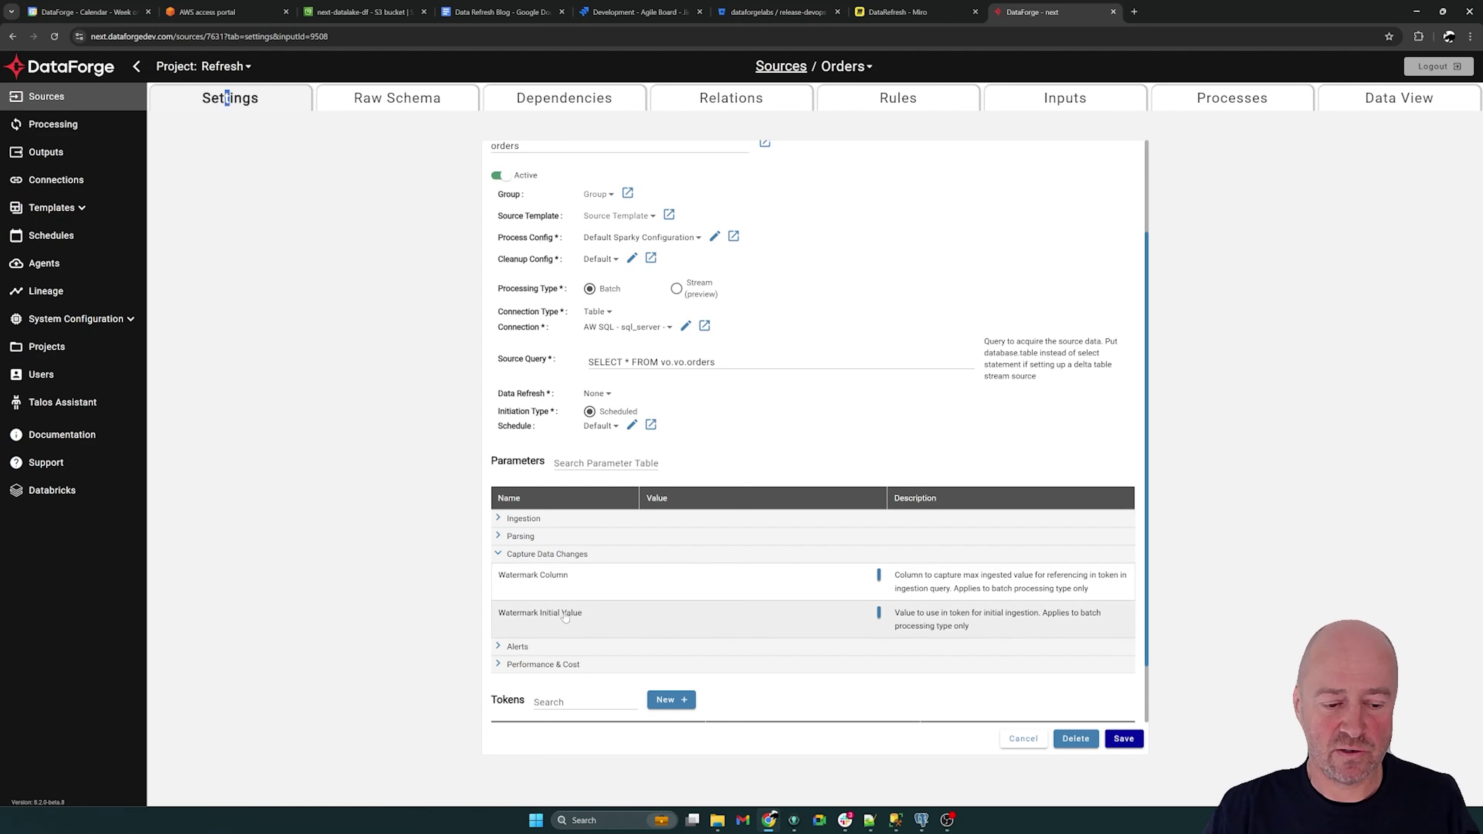
left_click(692, 575)
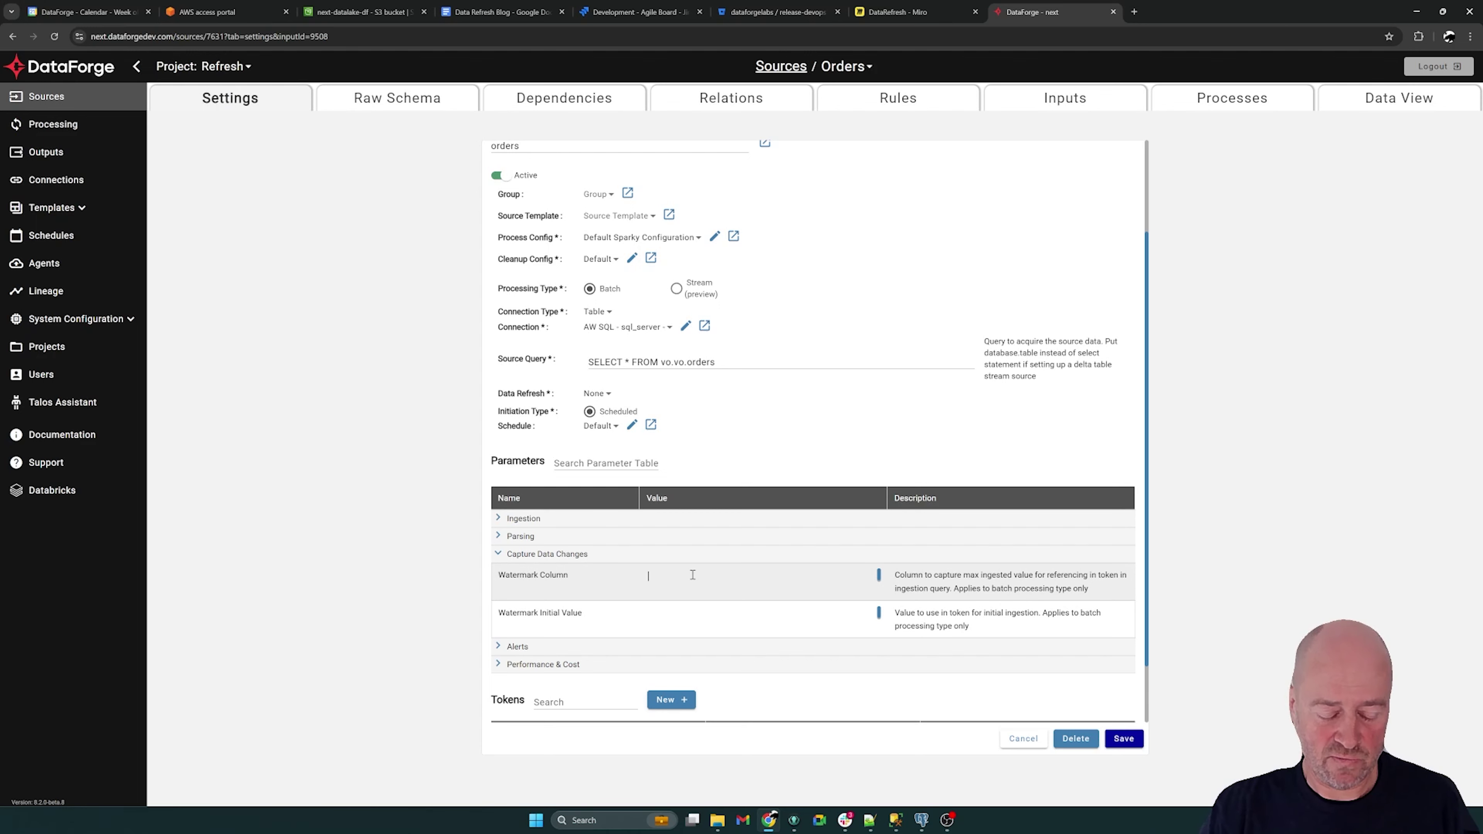
type("modified_date")
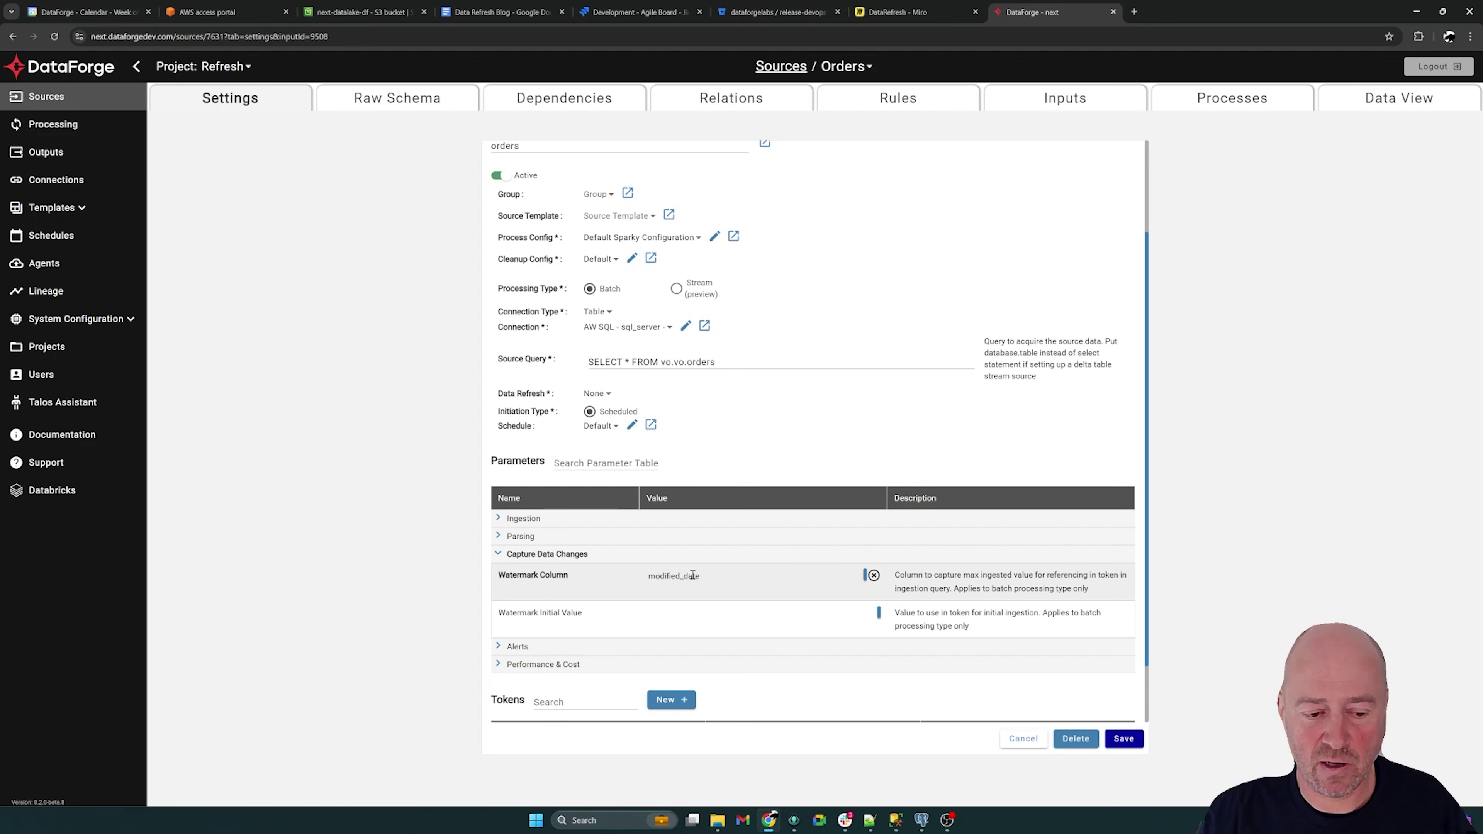
left_click(670, 612)
type("1900-01-01")
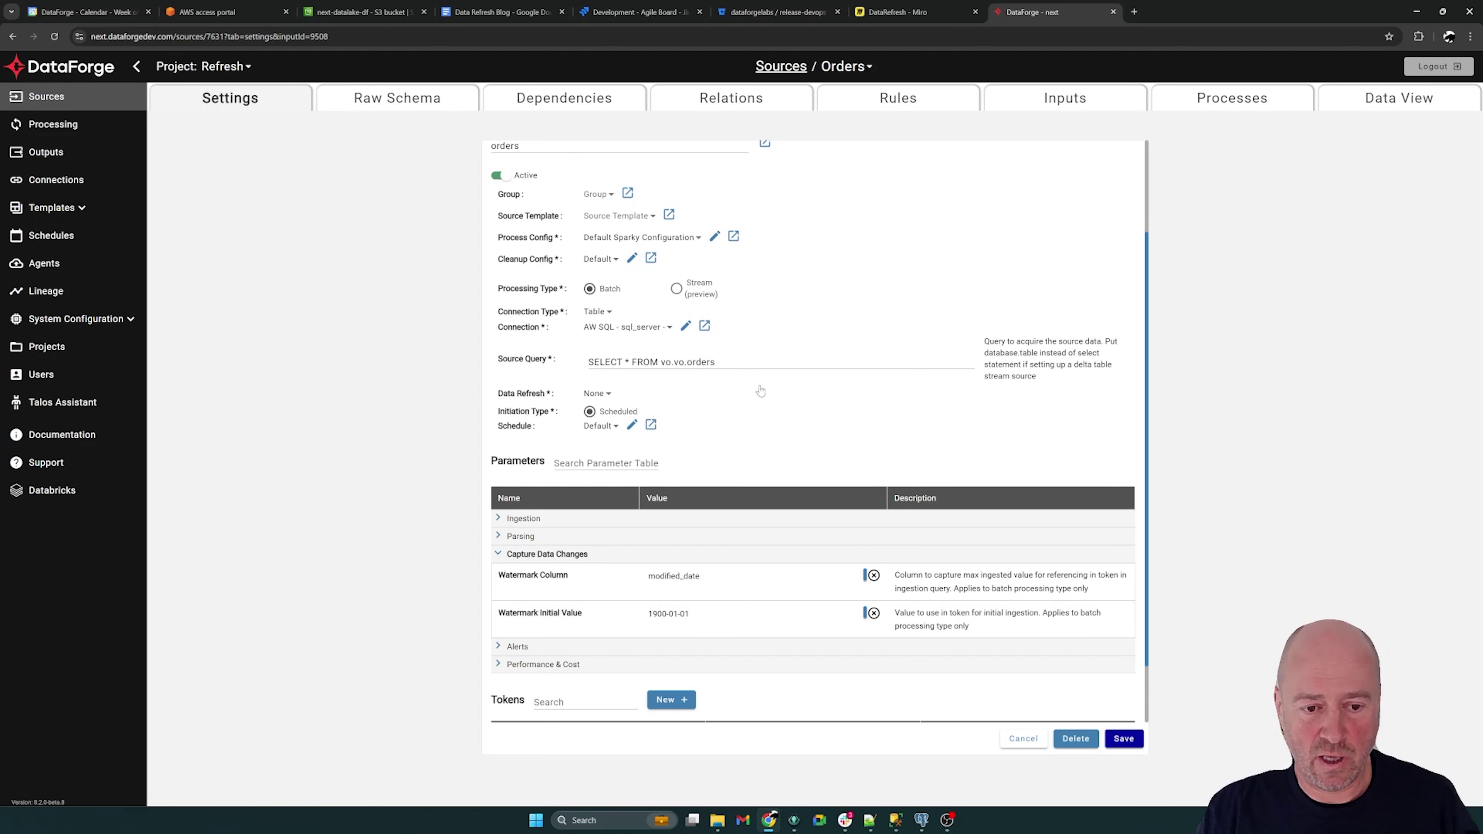
Append WHERE modified_date > '<latest_watermark>' to the Orders source query and save the source.
left_click(764, 362)
type("WHERE modified_date > '<latest_watermark>'")
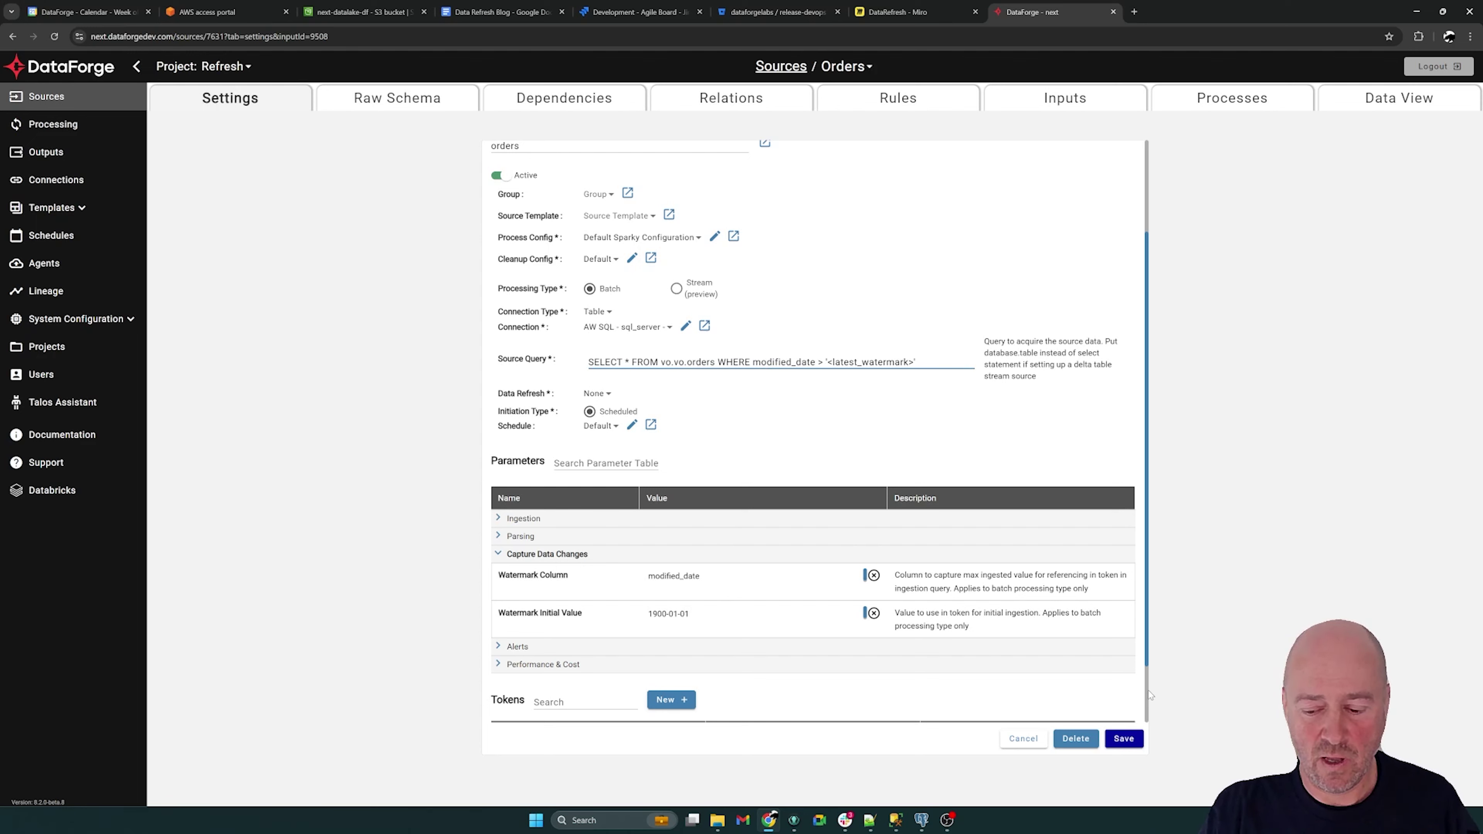
left_click(1123, 738)
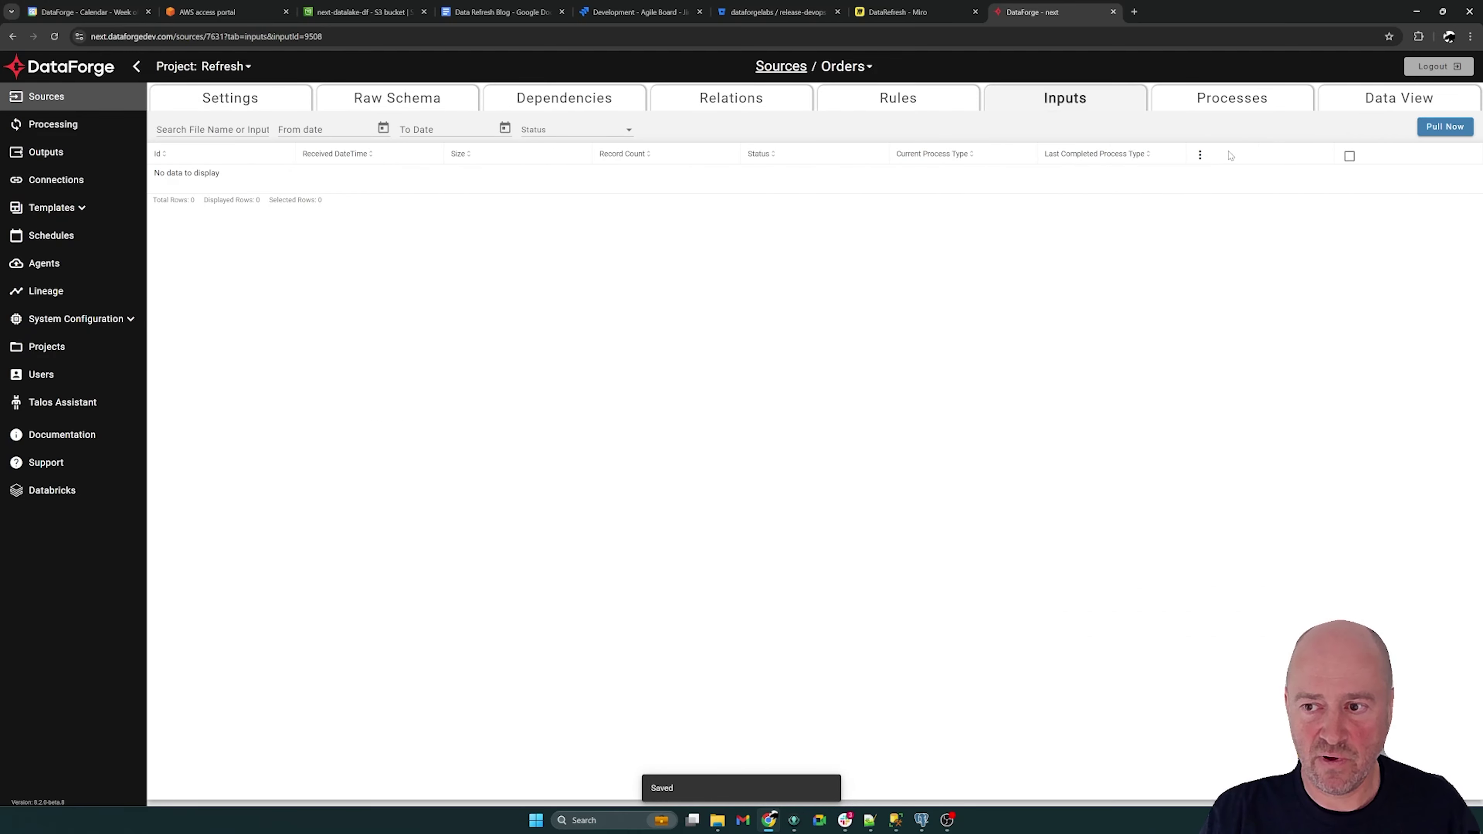
Pull data for the Orders source, review its source query and watermark parameters, and return to the inputs list.
left_click(1444, 129)
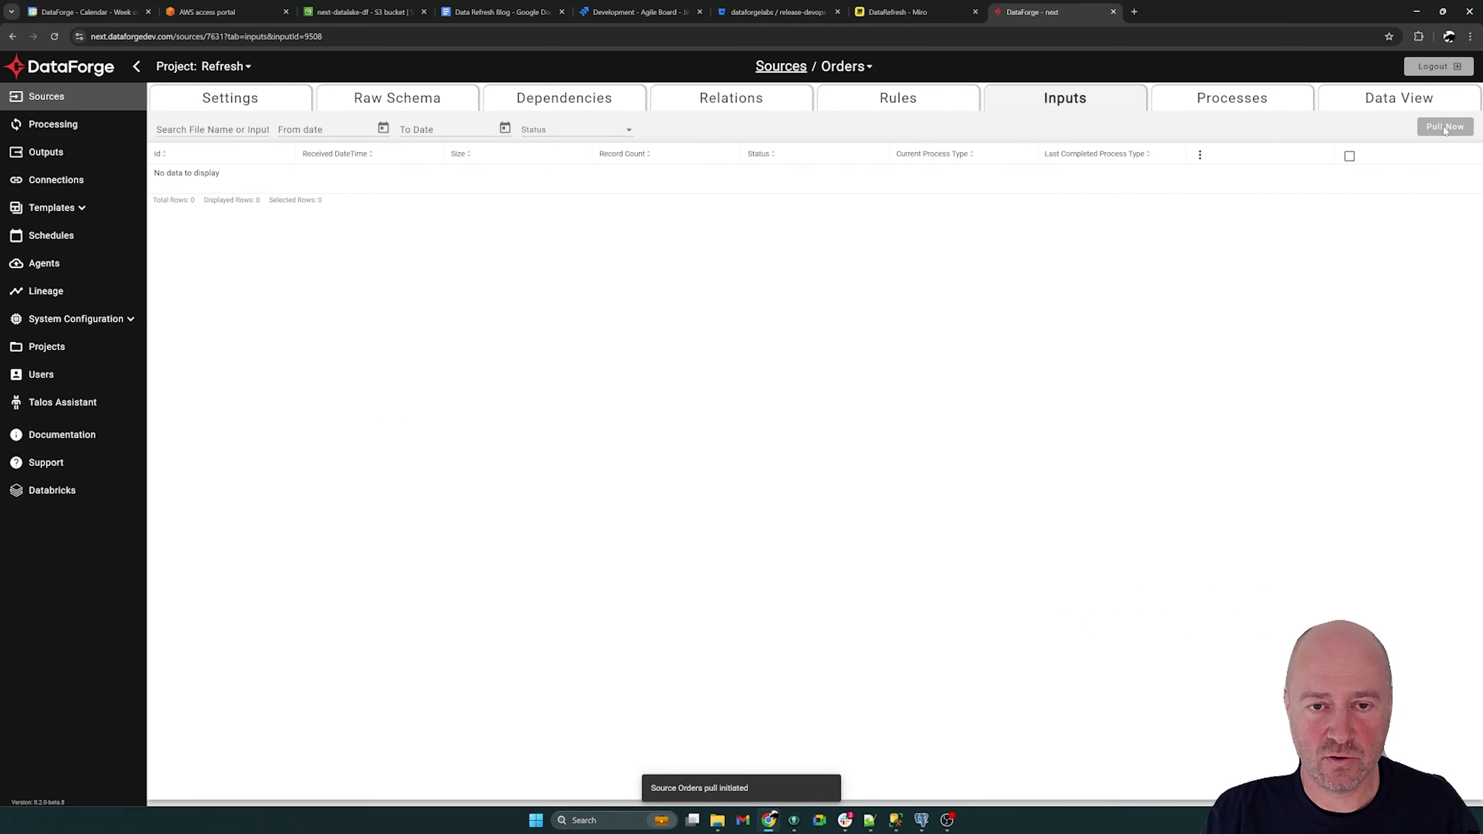
left_click(273, 99)
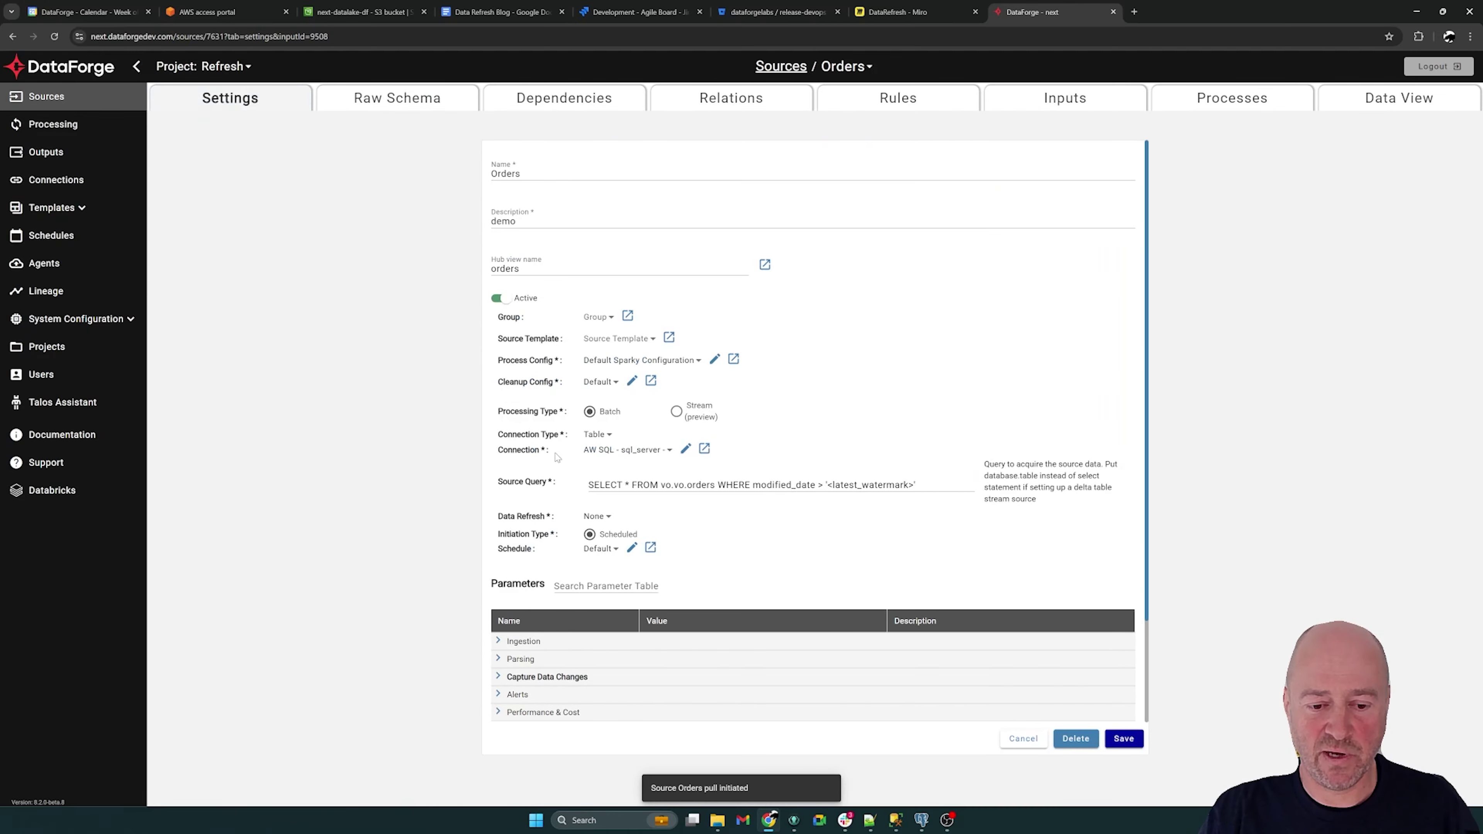
left_click(498, 676)
scroll(612, 608, "down", 3)
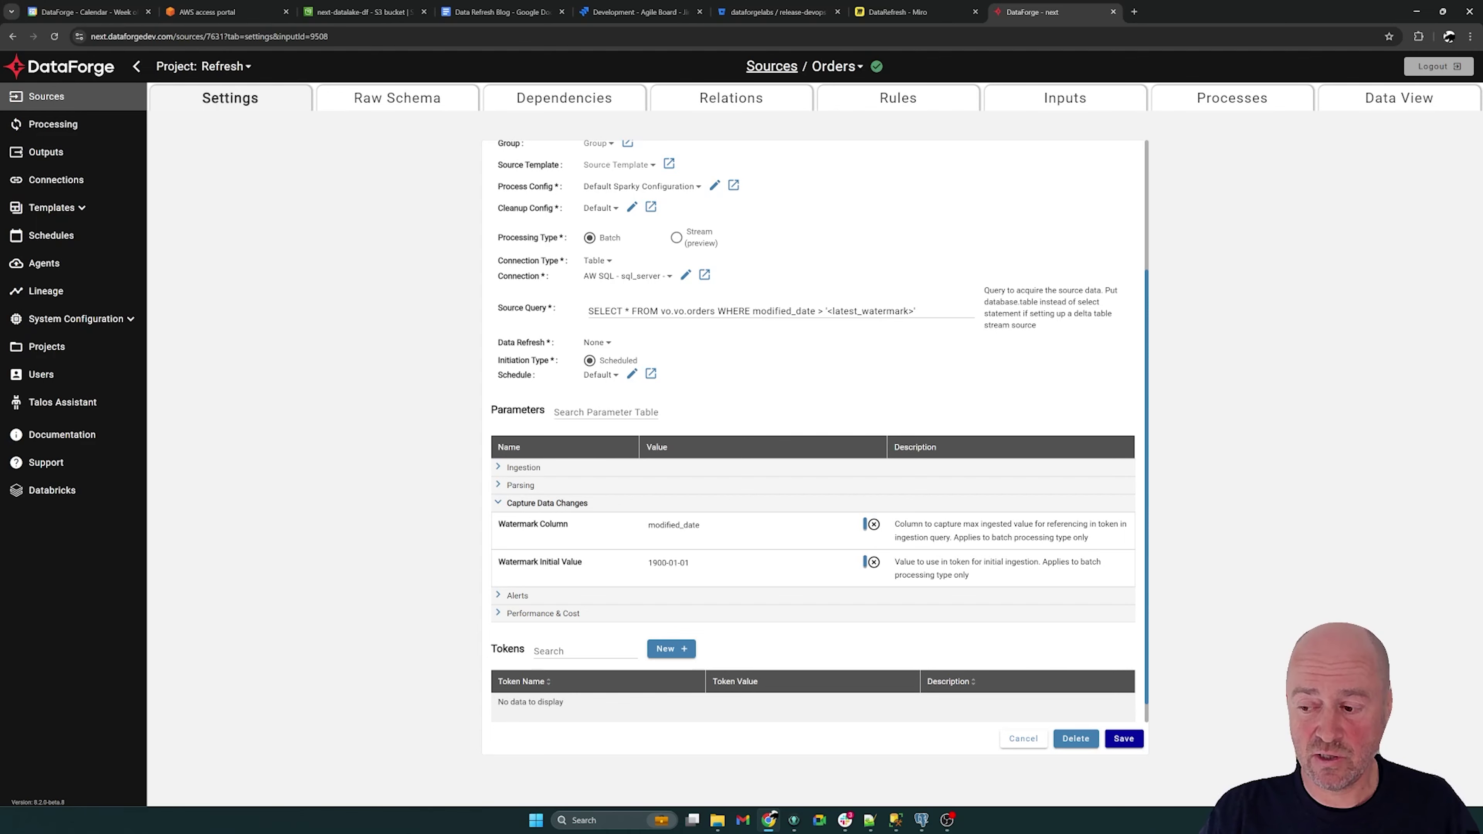
left_click(1049, 116)
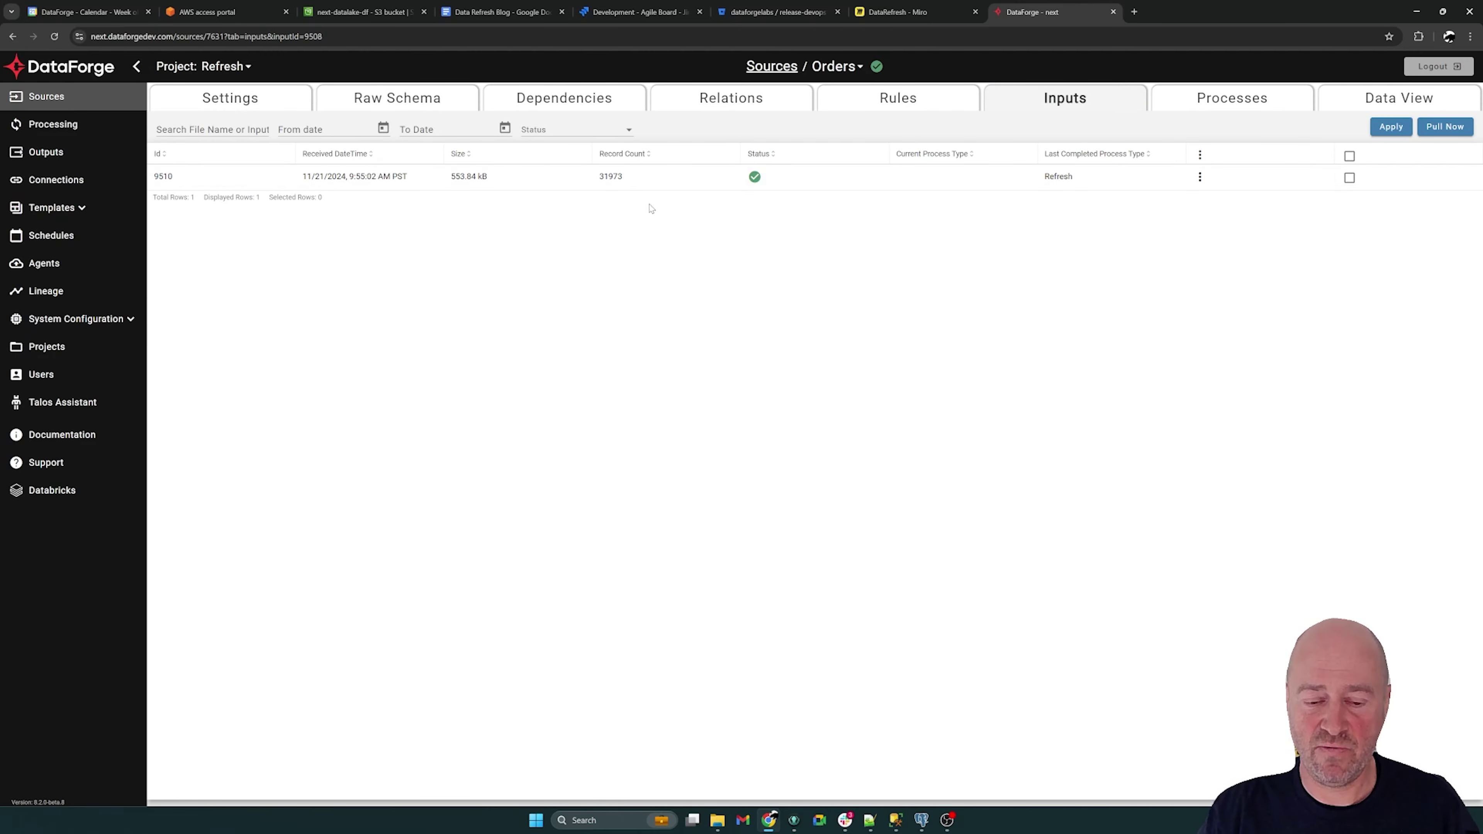
Switch to SQL Server Management Studio, run EXEC u_orders, and pull the changed Orders data back in DataForge.
left_click(905, 818)
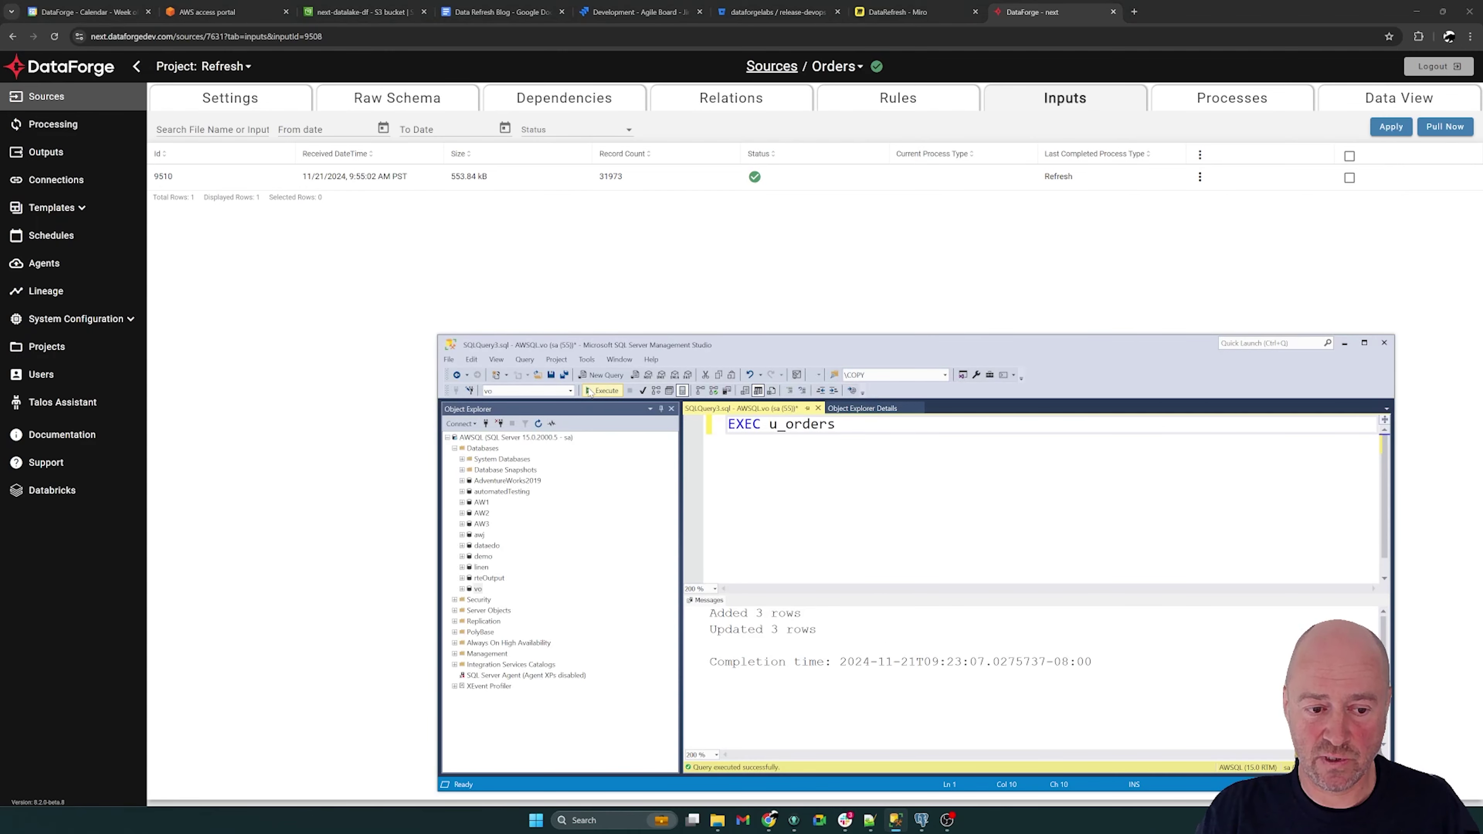
left_click(601, 390)
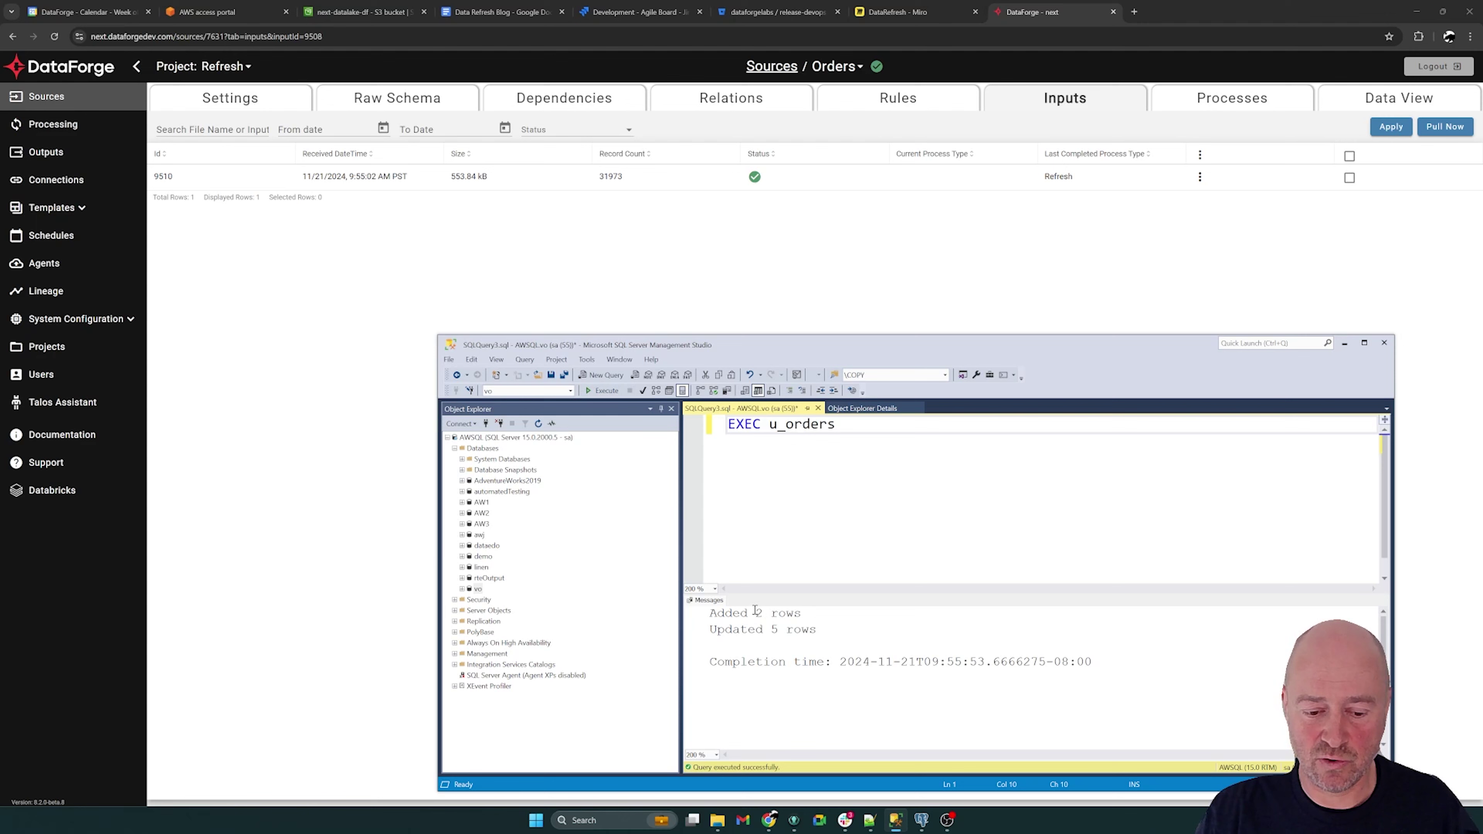
left_click(792, 282)
left_click(1450, 129)
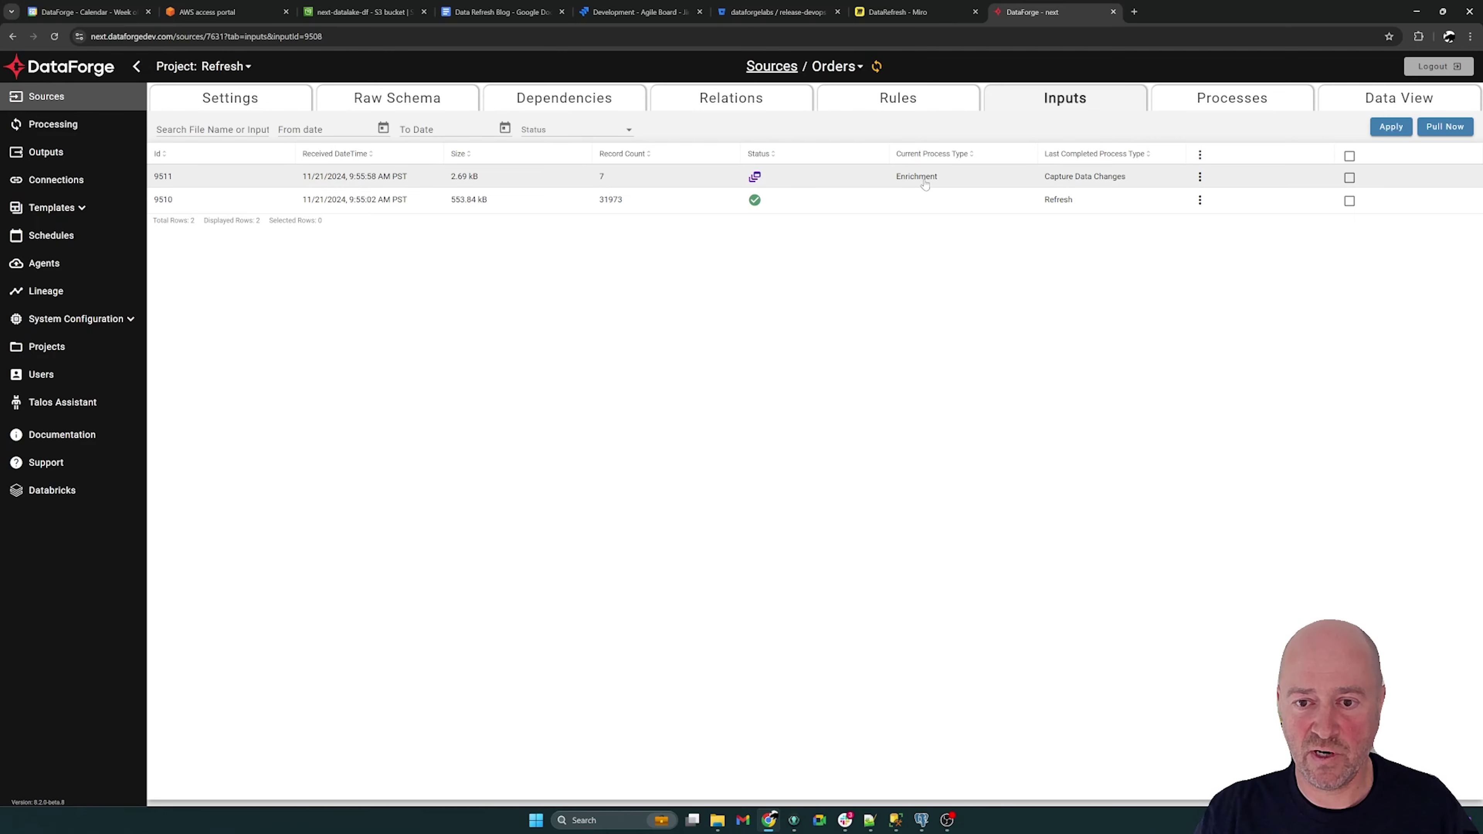
Open the processes of the newest Orders input and examine the executed query's WHERE clause in the Sparky Ingestion log.
left_click(754, 176)
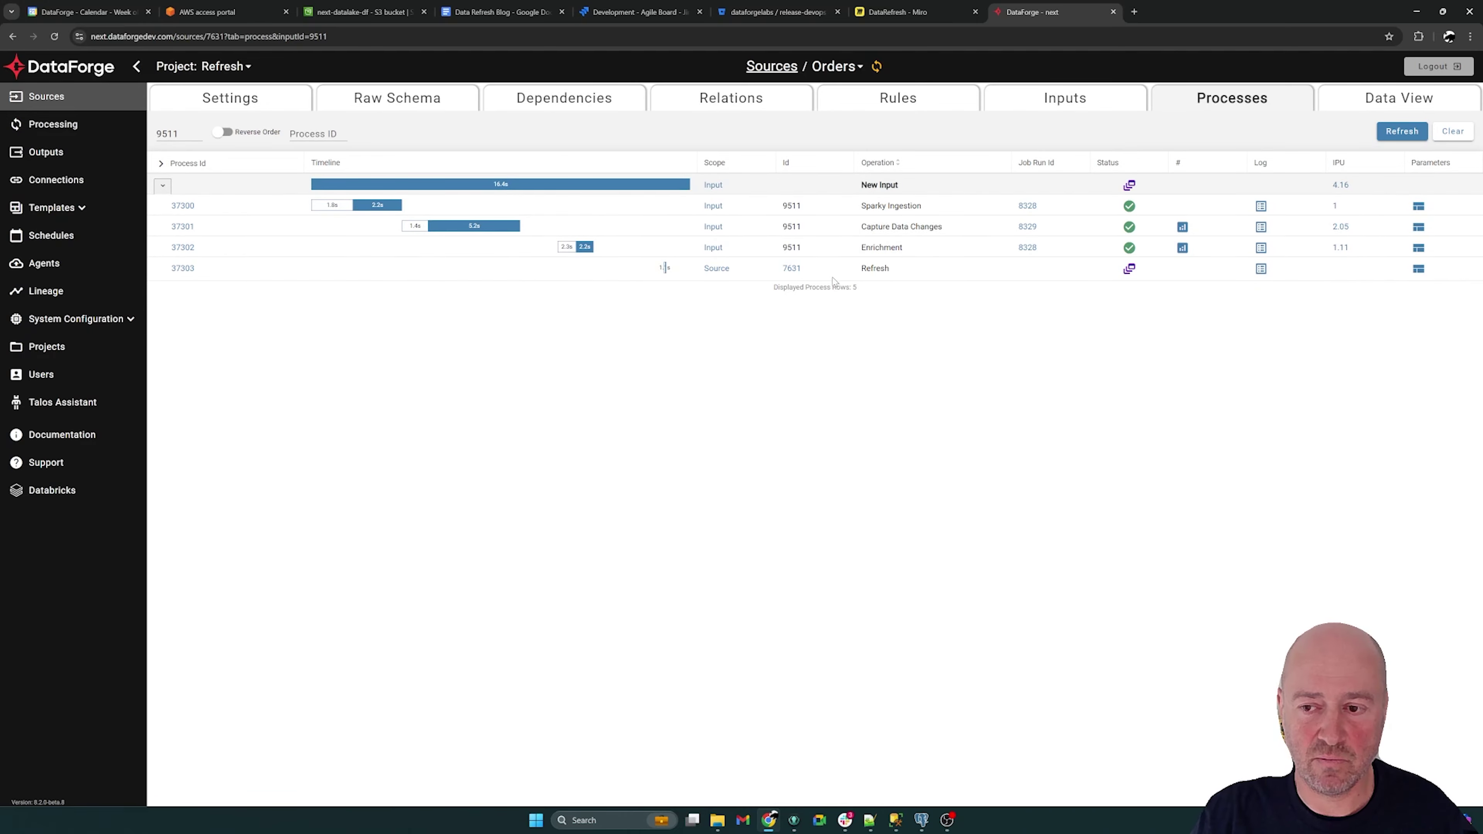
left_click(1261, 205)
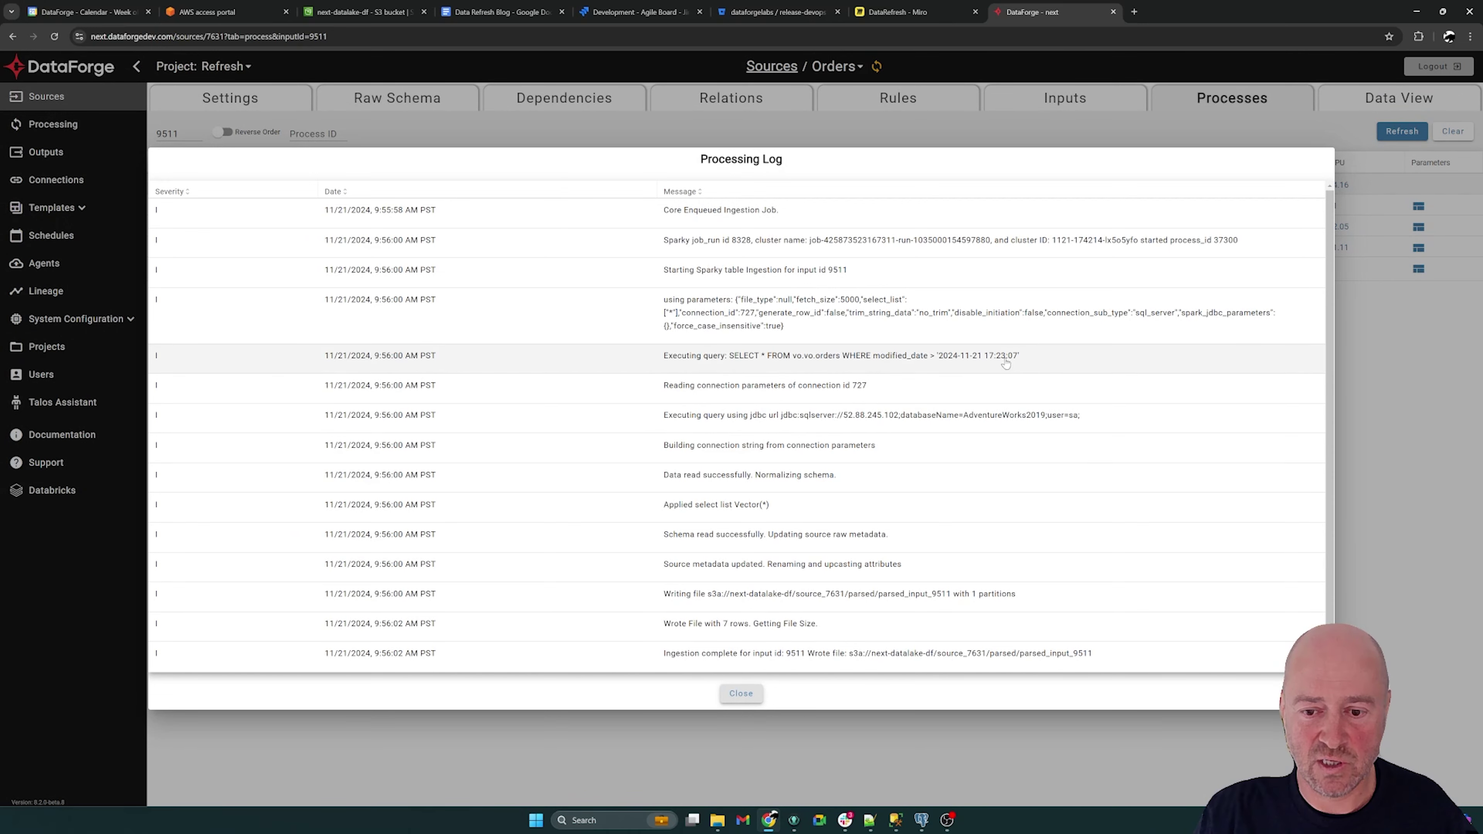
left_click_drag(1019, 355, 845, 368)
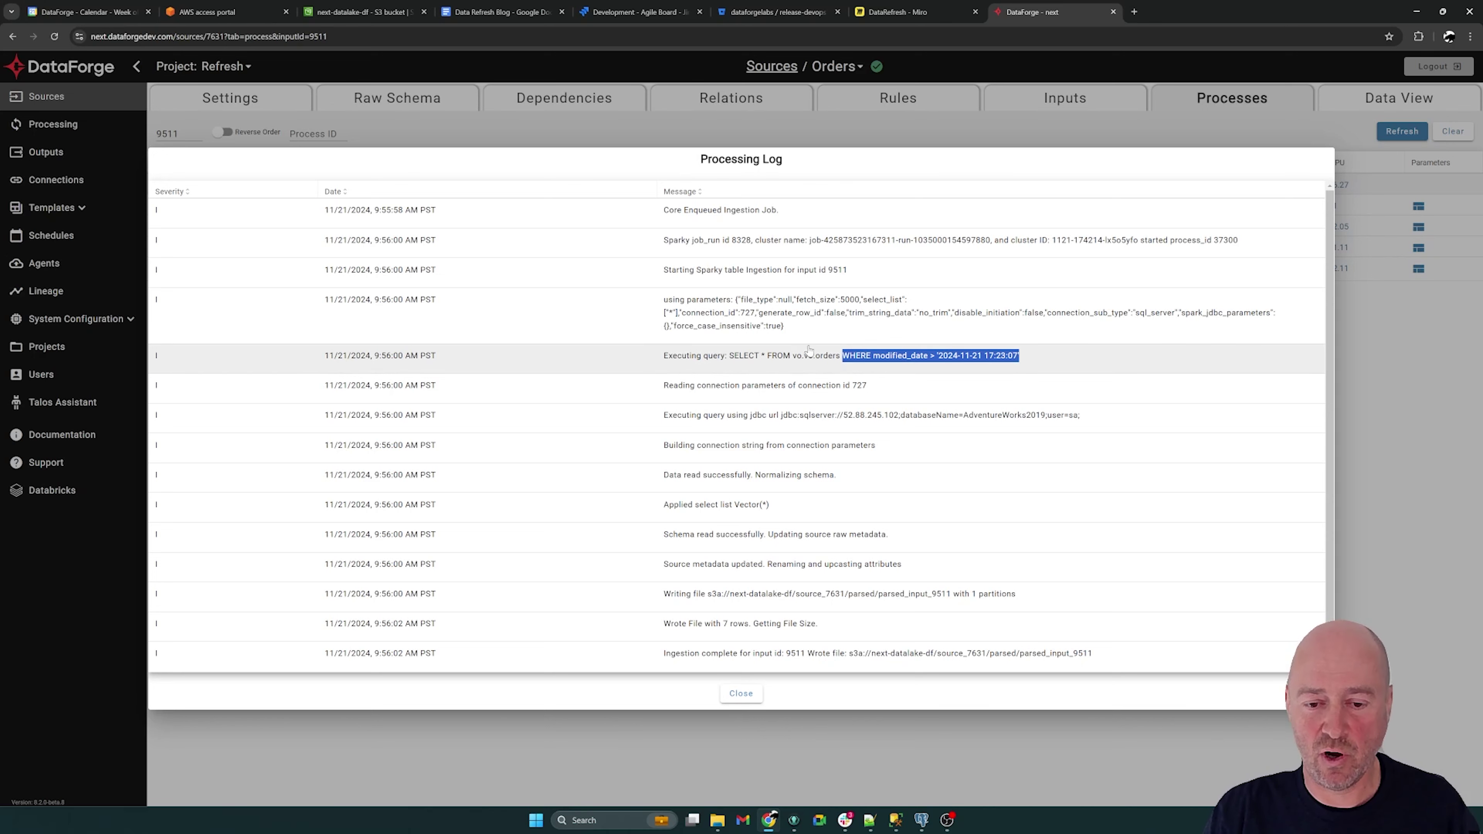
left_click(934, 130)
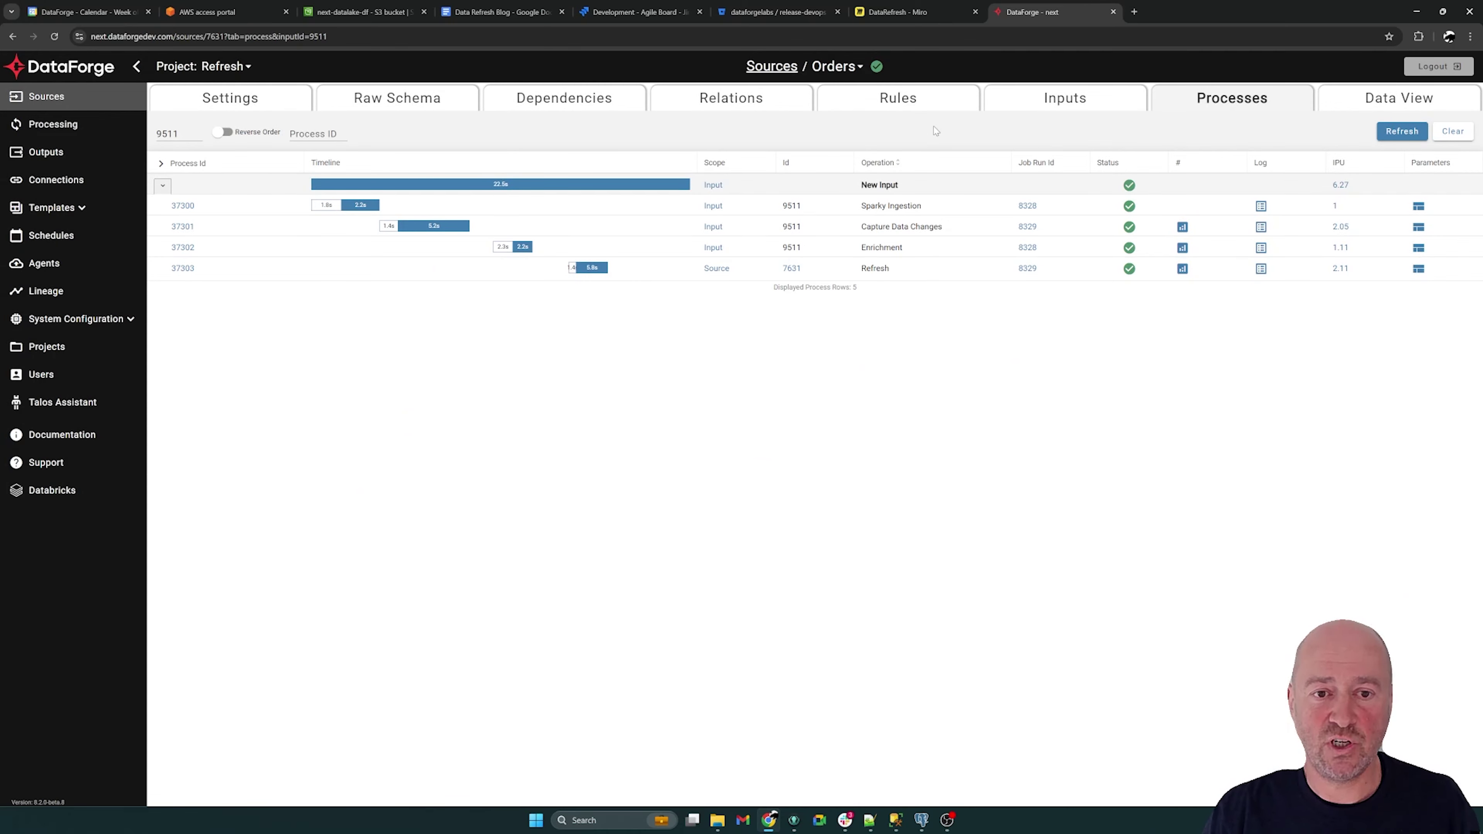
Leave the Orders source through its settings and start a new source named Meter data with the description demo.
left_click(268, 102)
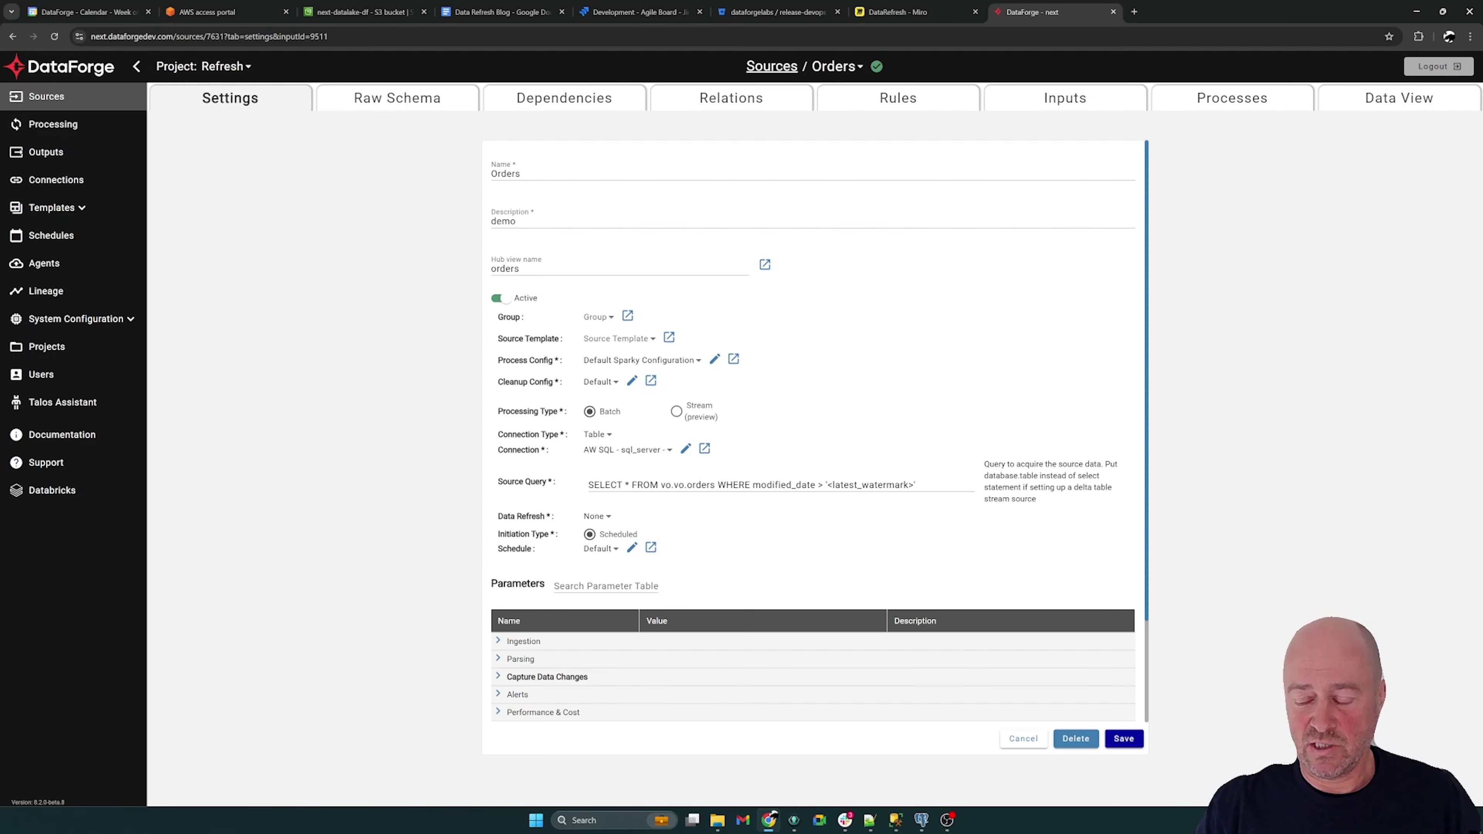
left_click(1022, 739)
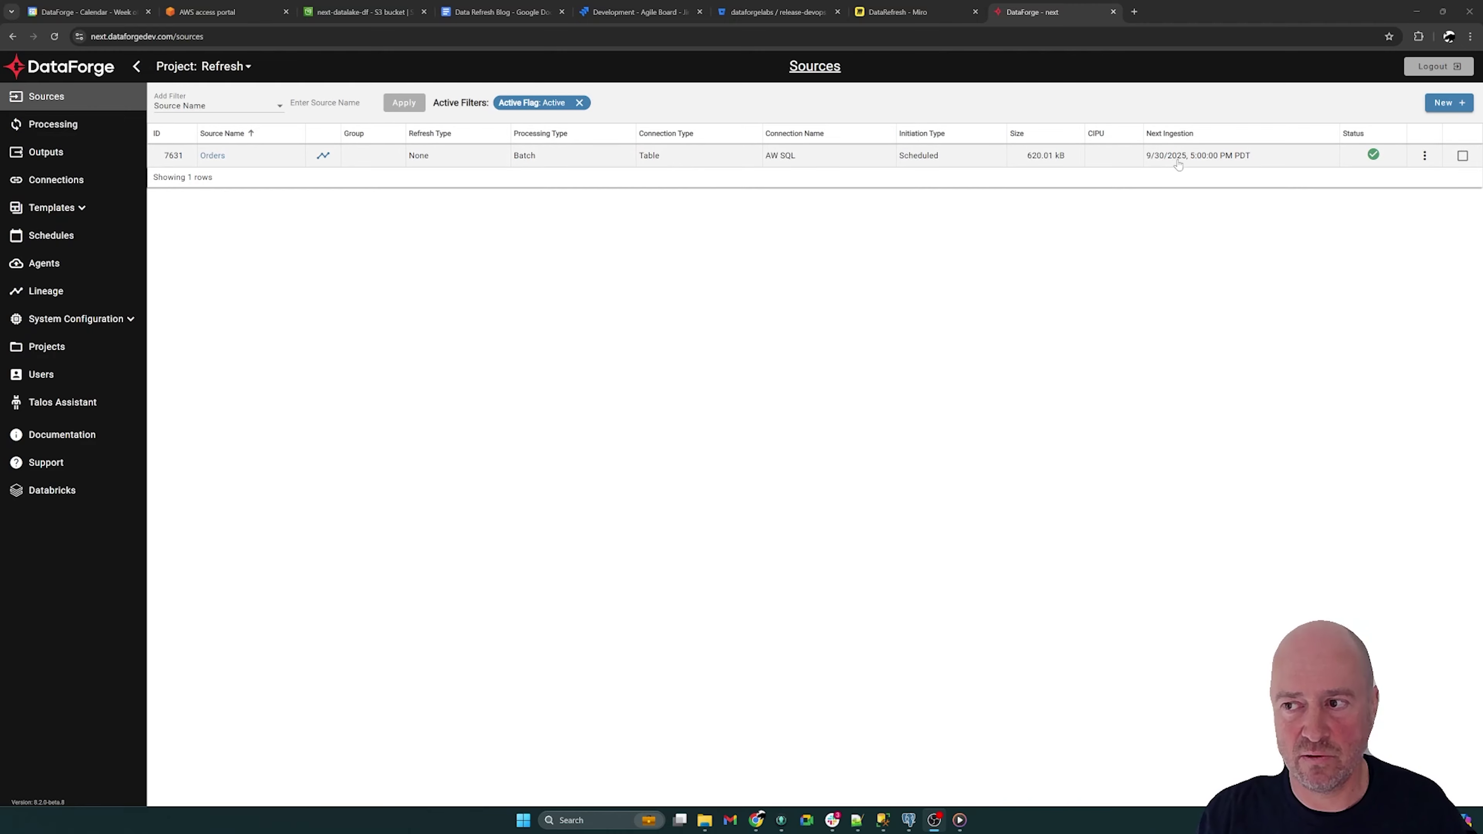
left_click(1446, 102)
left_click(619, 175)
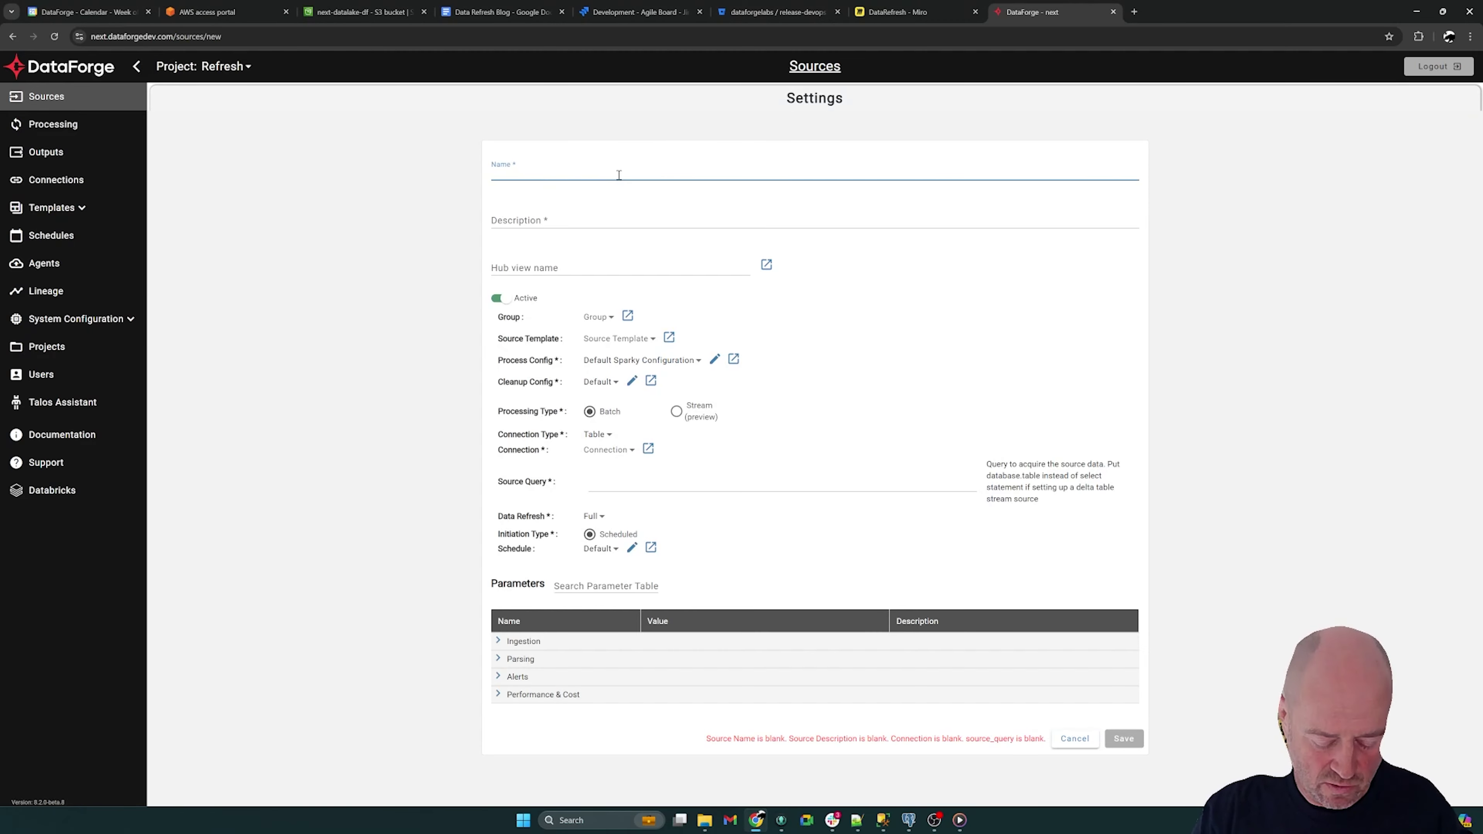
type("Meter")
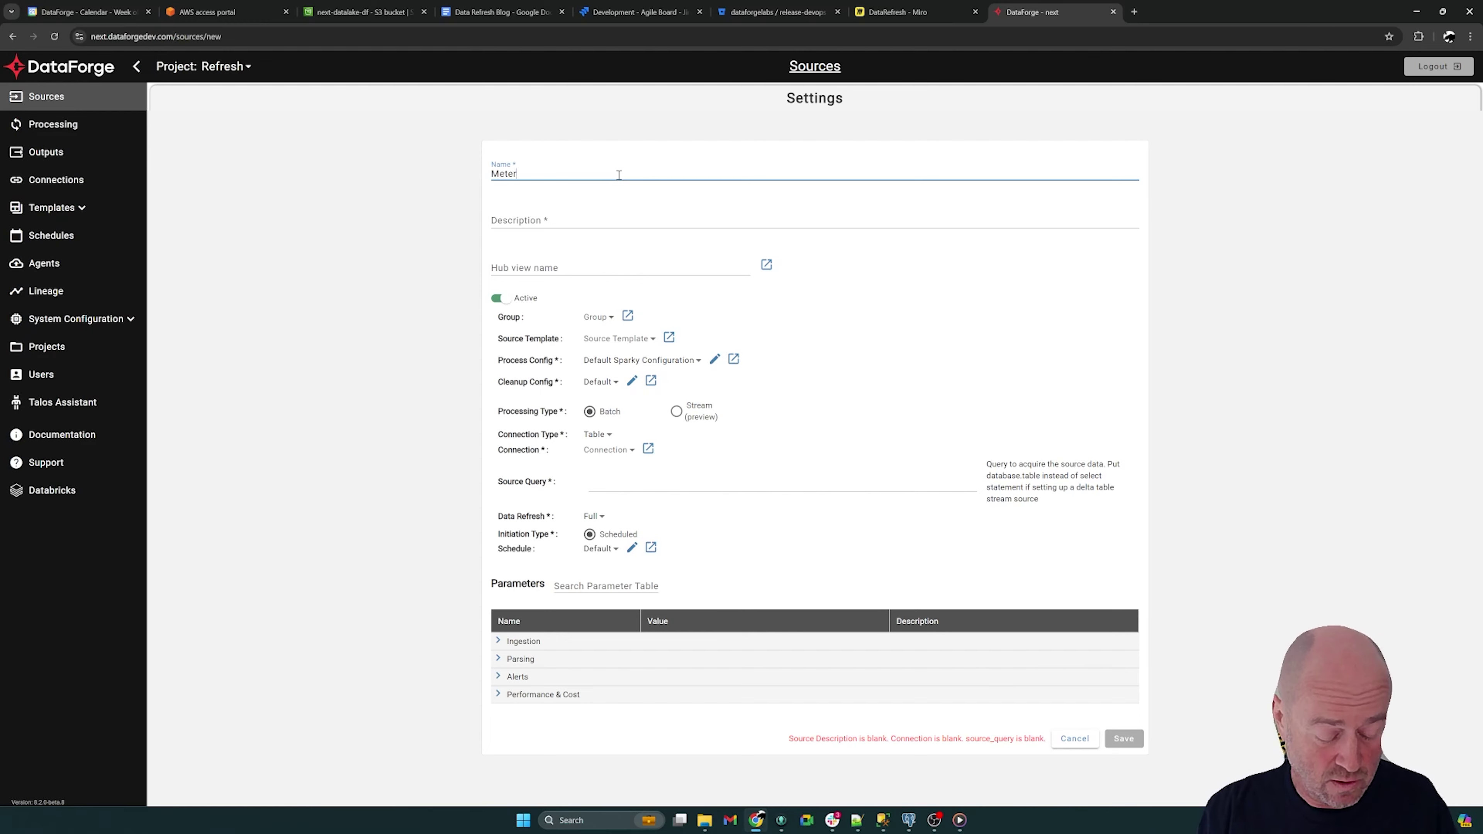
type(" data")
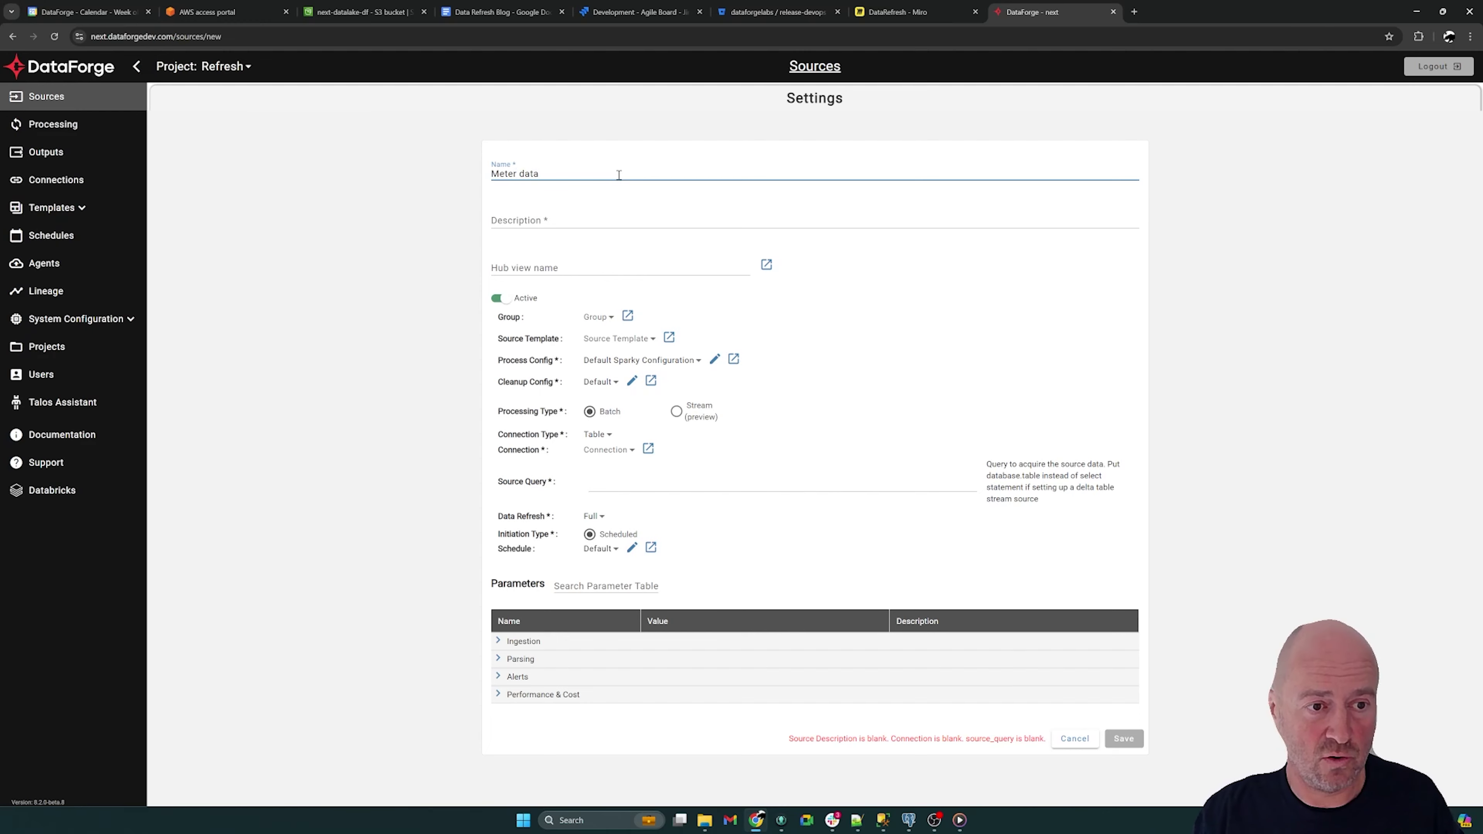
left_click(587, 218)
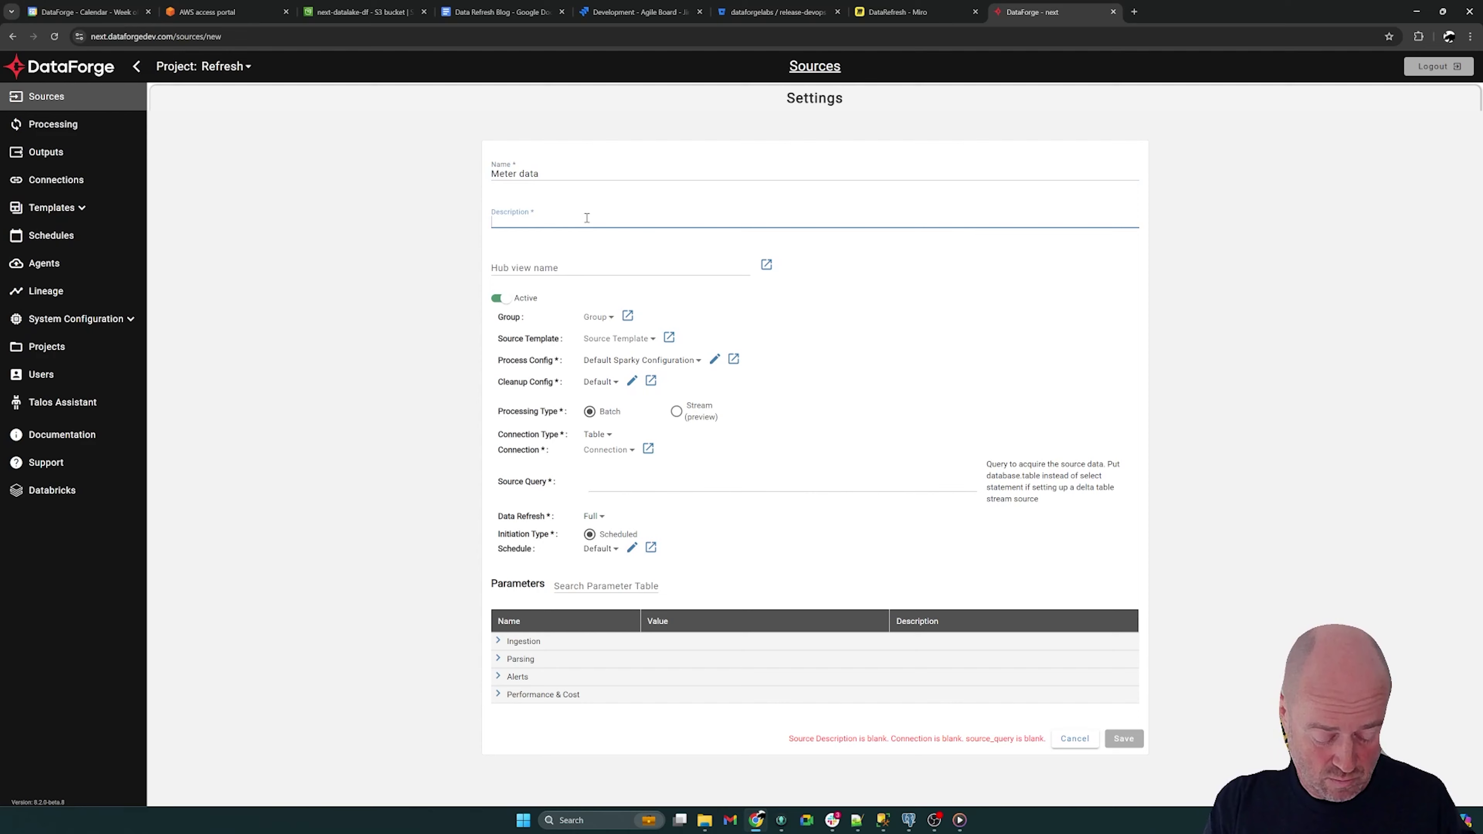
type("demo")
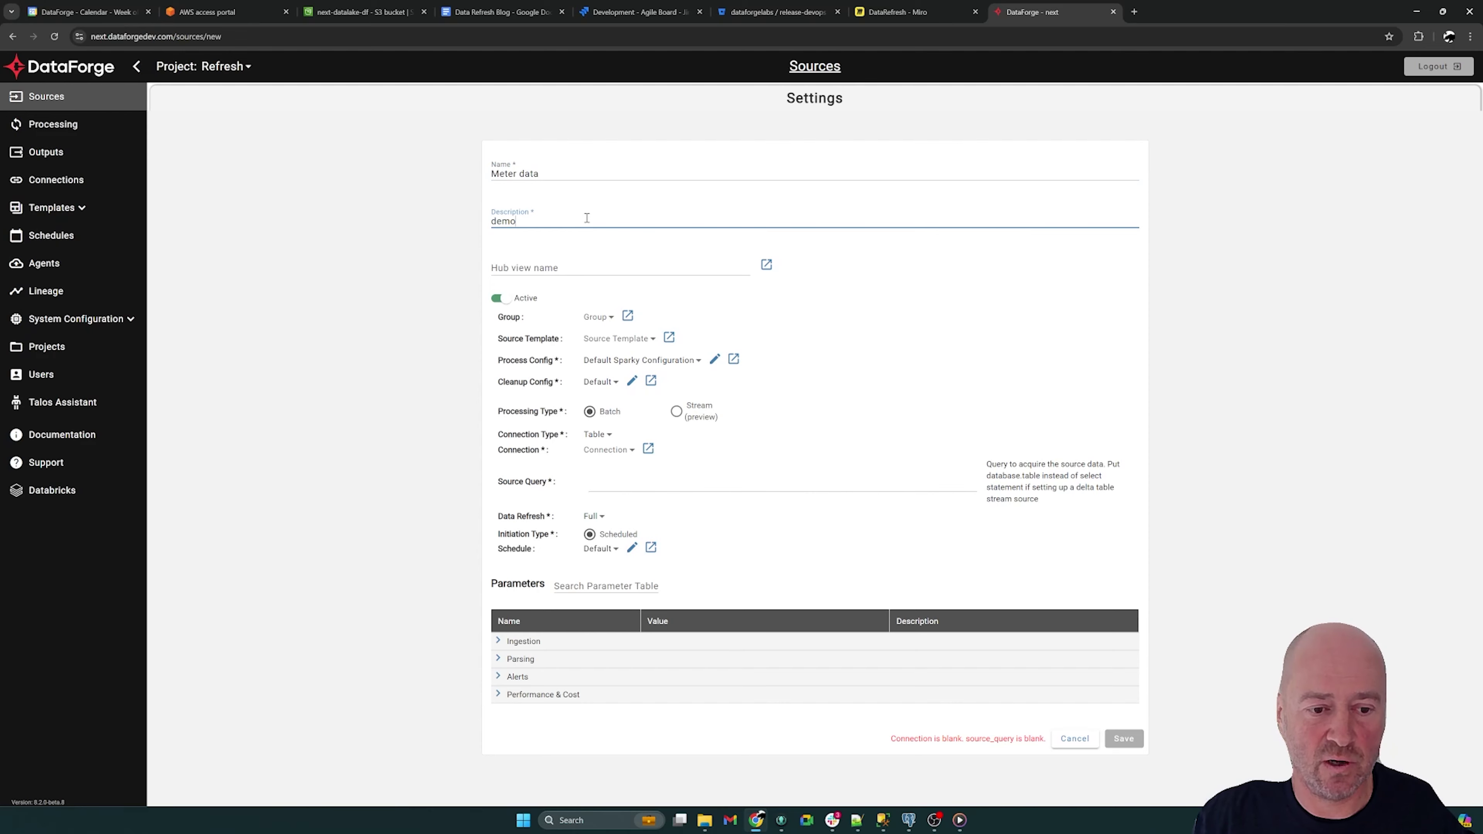
Configure the new source with connection type File, connection Next Datalake s3 Bucket Source, and file mask Meter Data/data_*.csv.
left_click(662, 480)
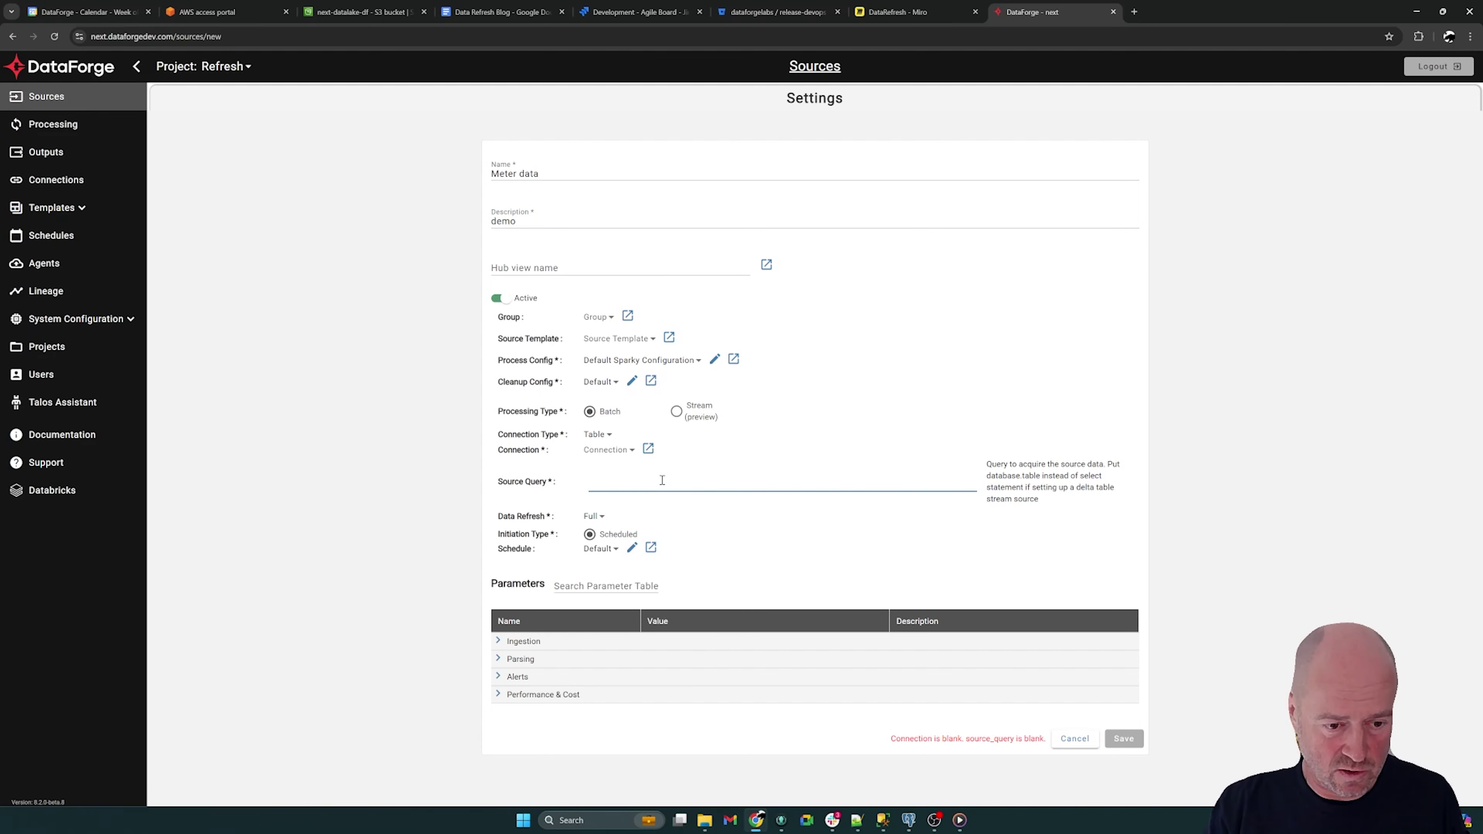
left_click(608, 434)
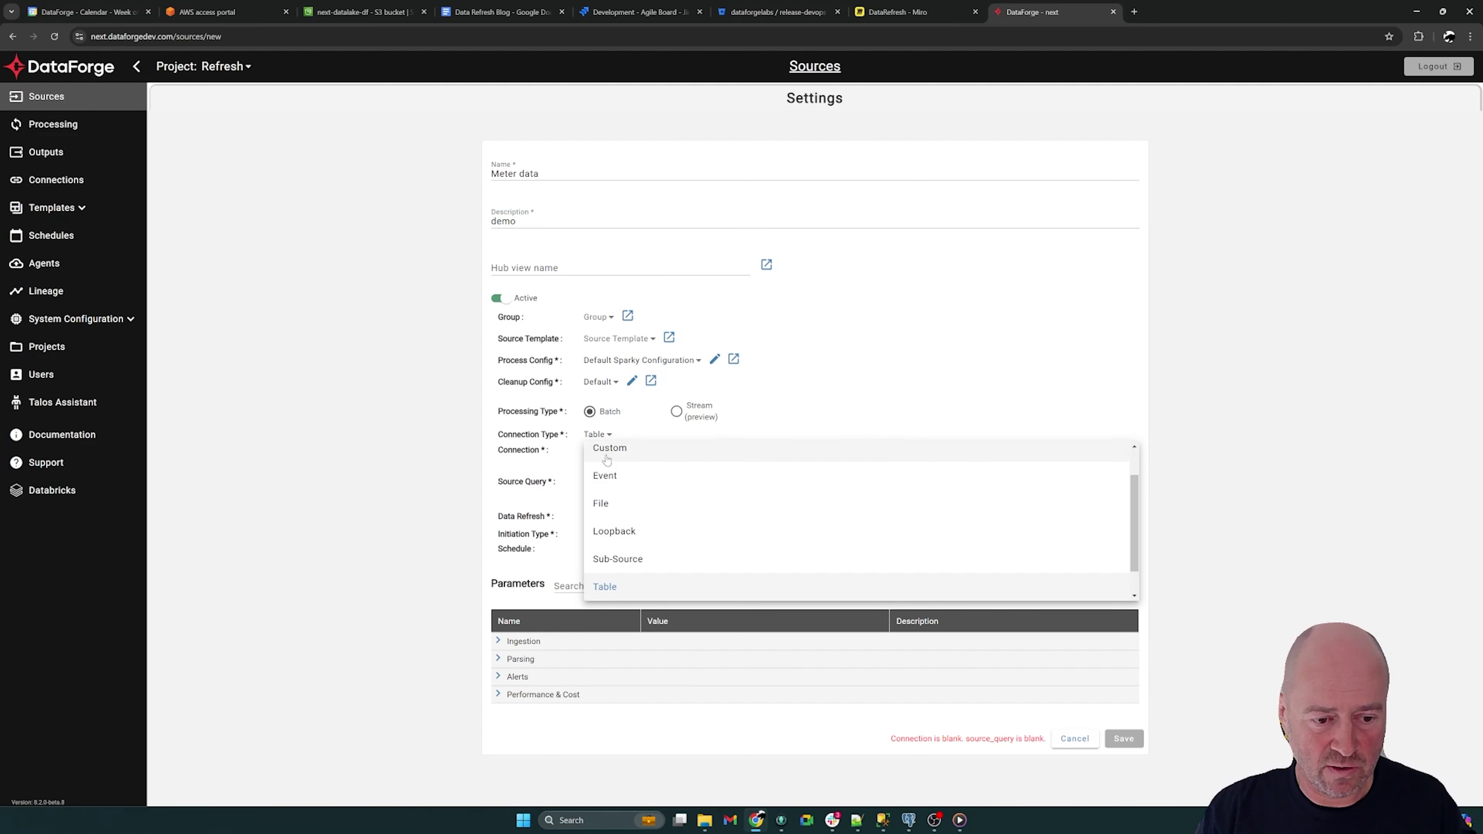
left_click(595, 506)
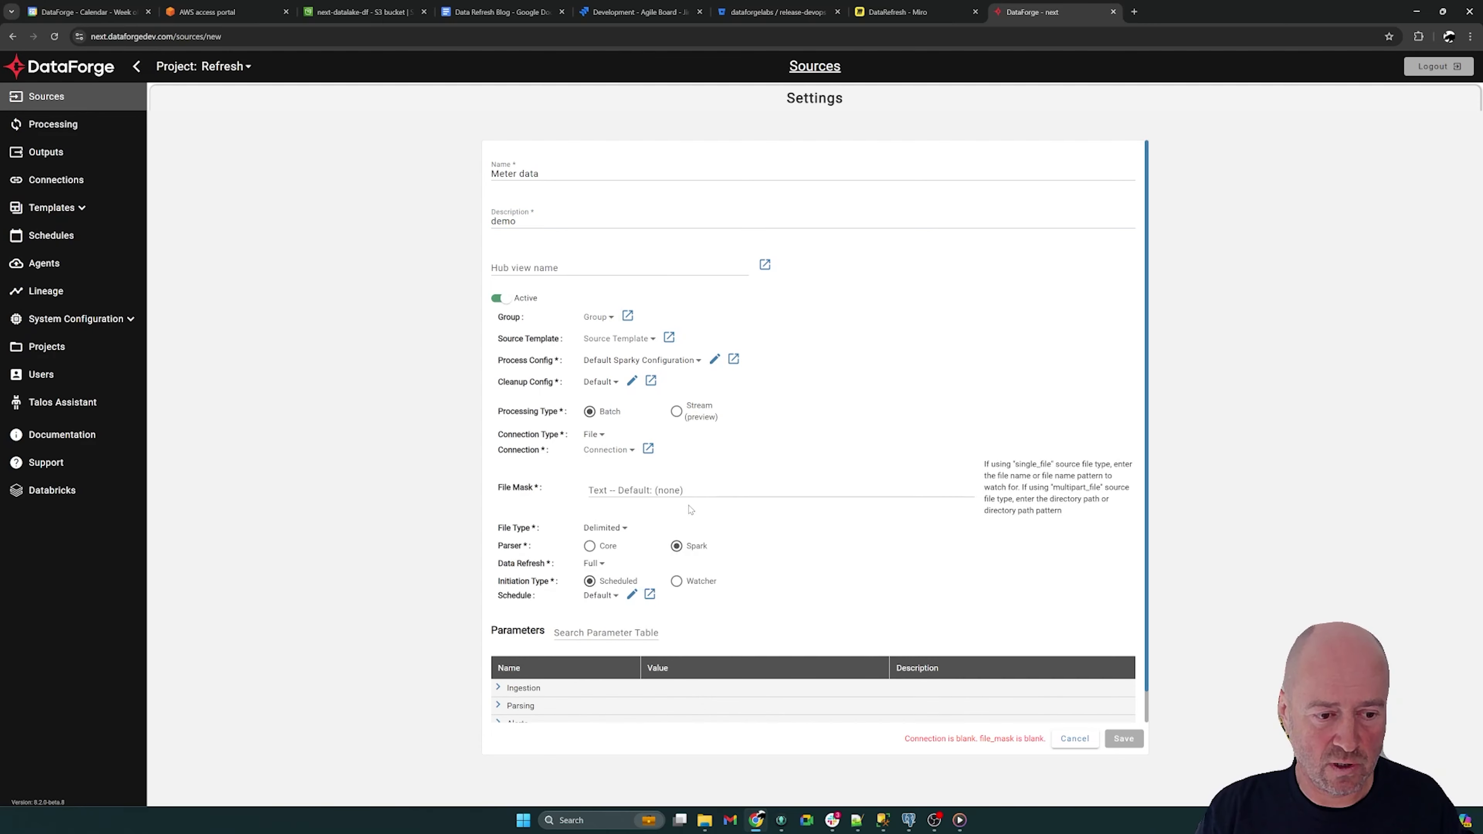
left_click(608, 450)
type("d")
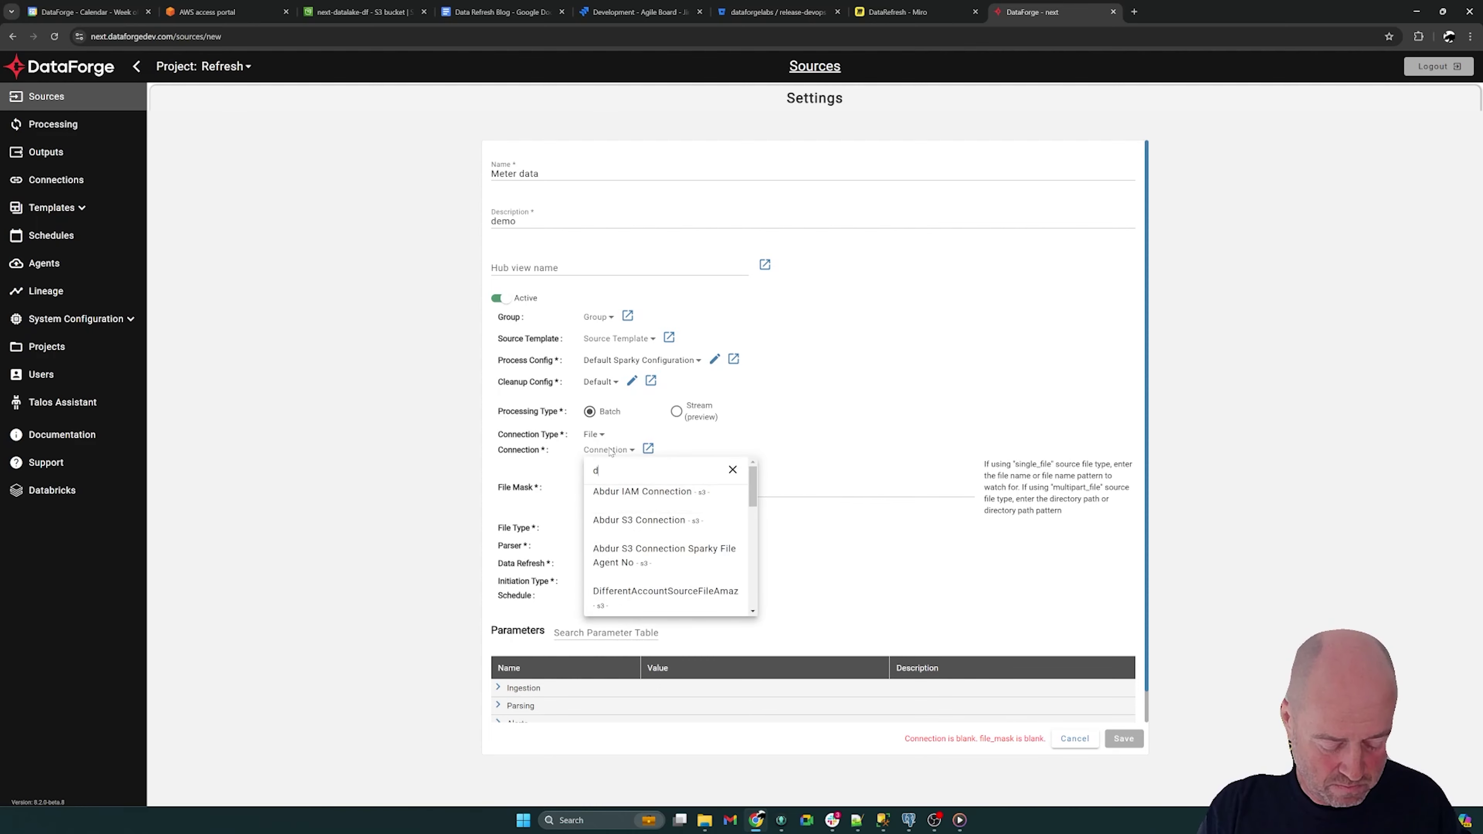
type("atalake")
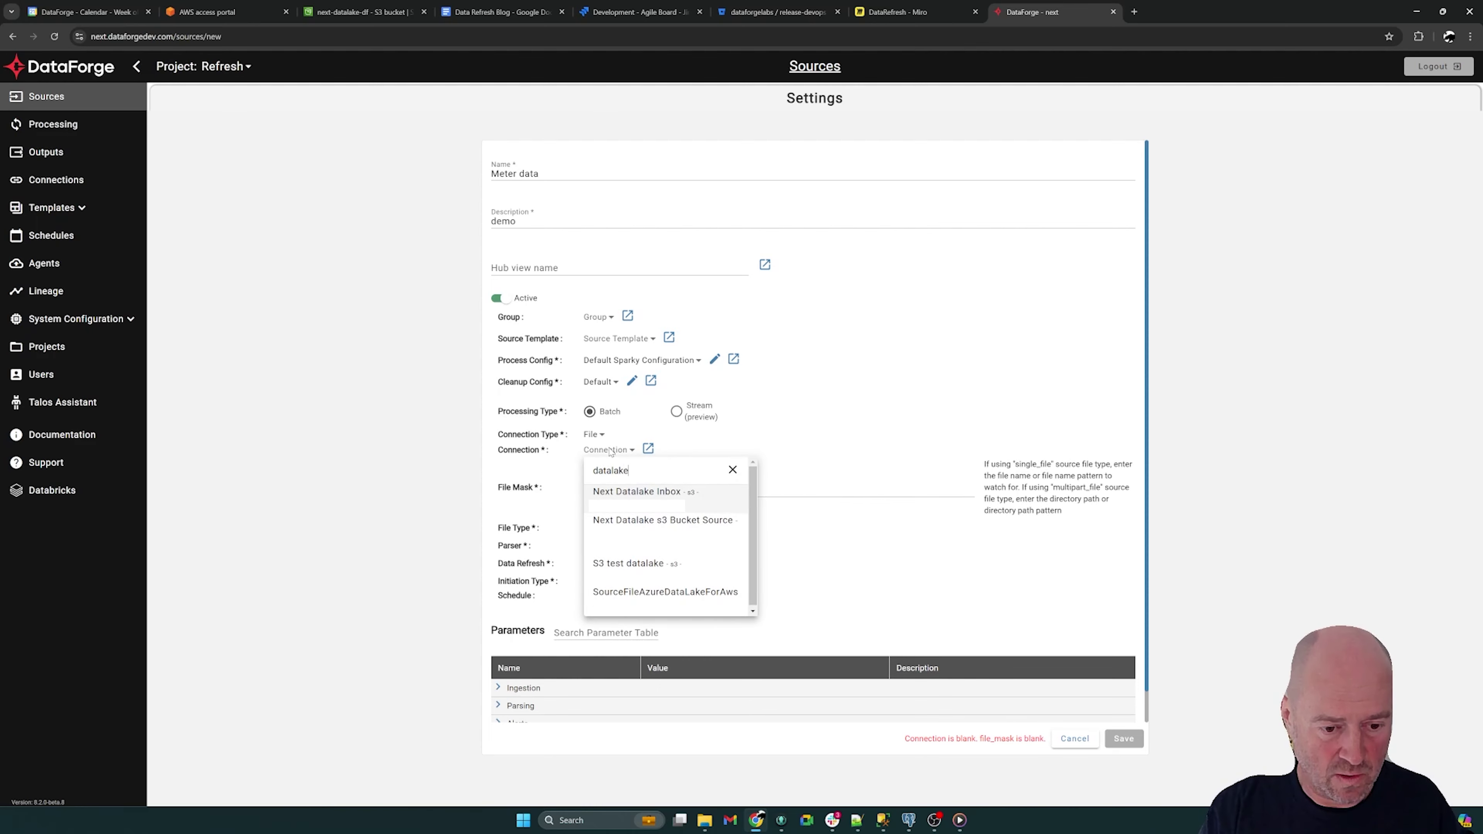
left_click(663, 523)
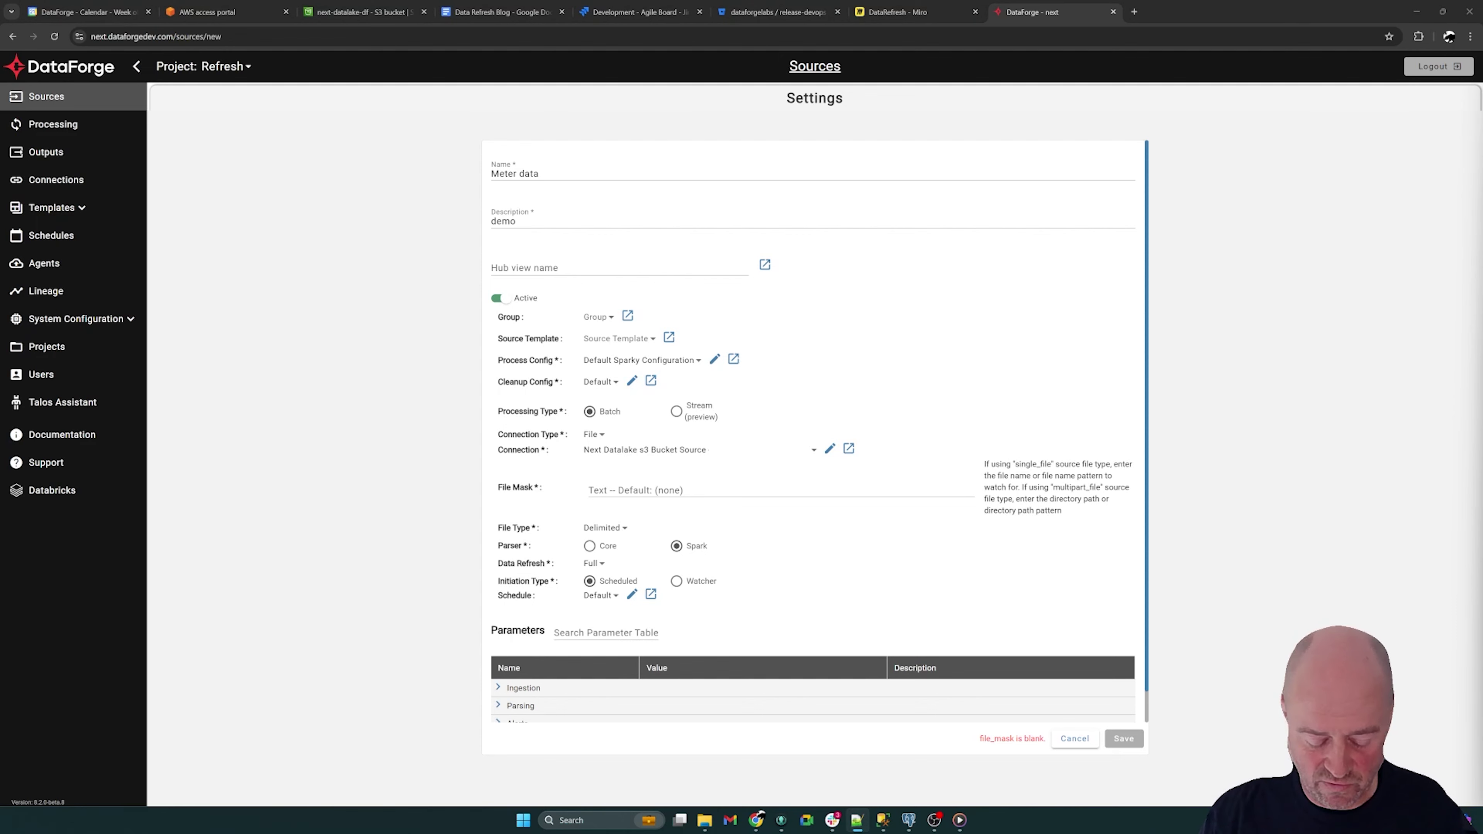
left_click(670, 490)
type("Meter Data/data_*.csv")
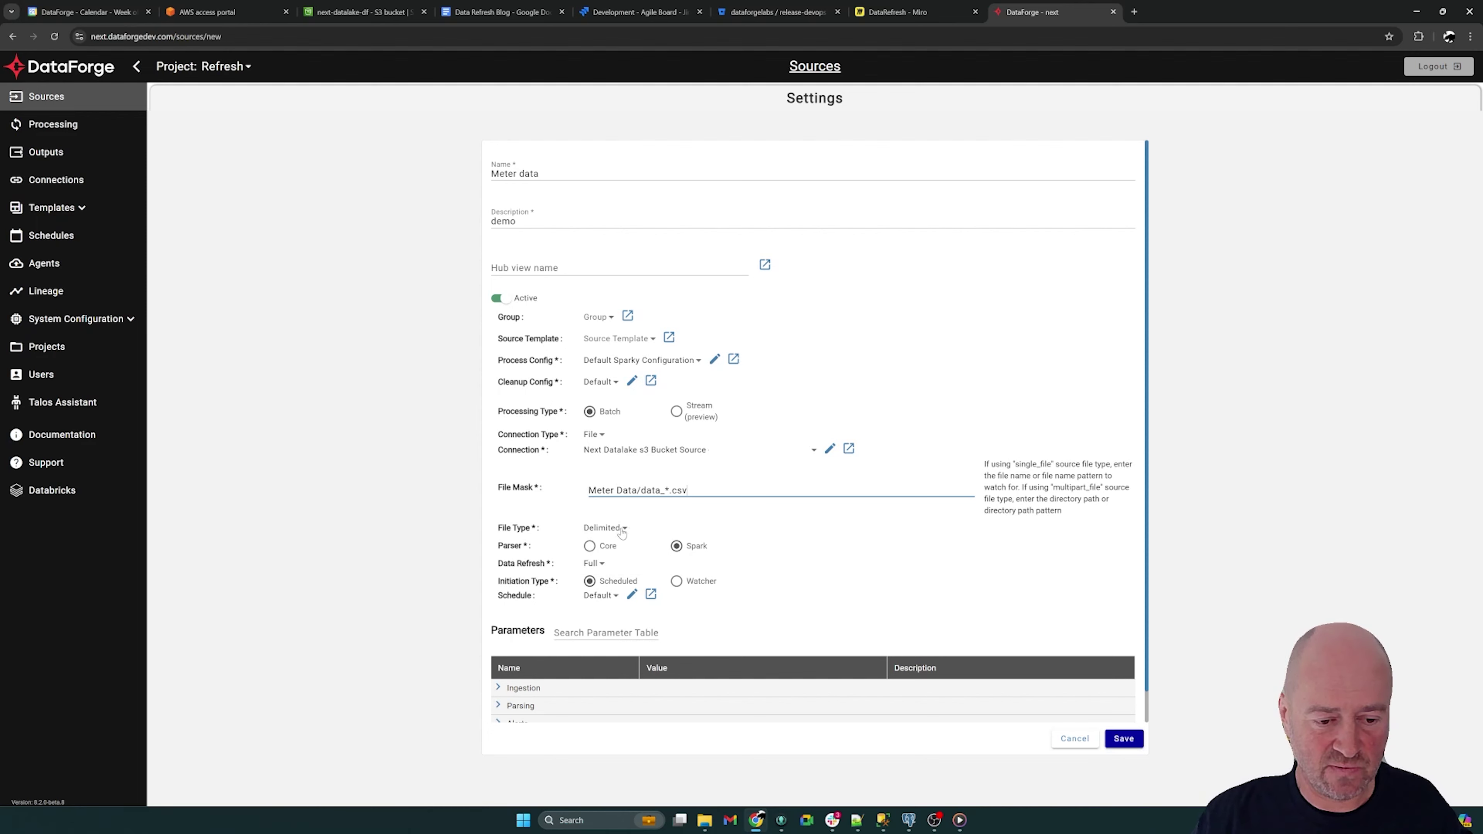
Set the Meter data source's data refresh to Timestamp with date column ts and its initiation type to Watcher, saving the settings.
left_click(591, 564)
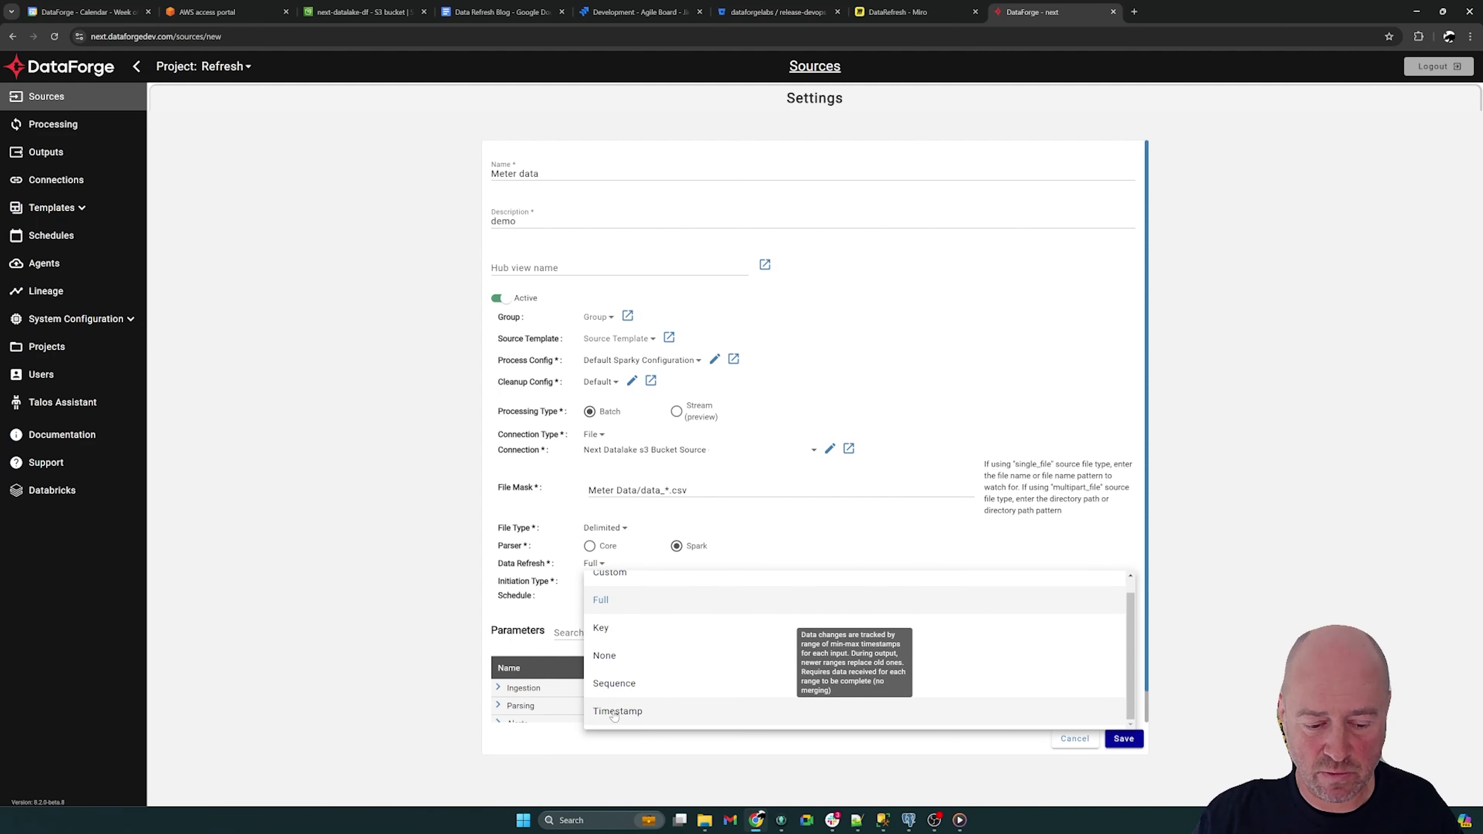
left_click(613, 717)
left_click(650, 600)
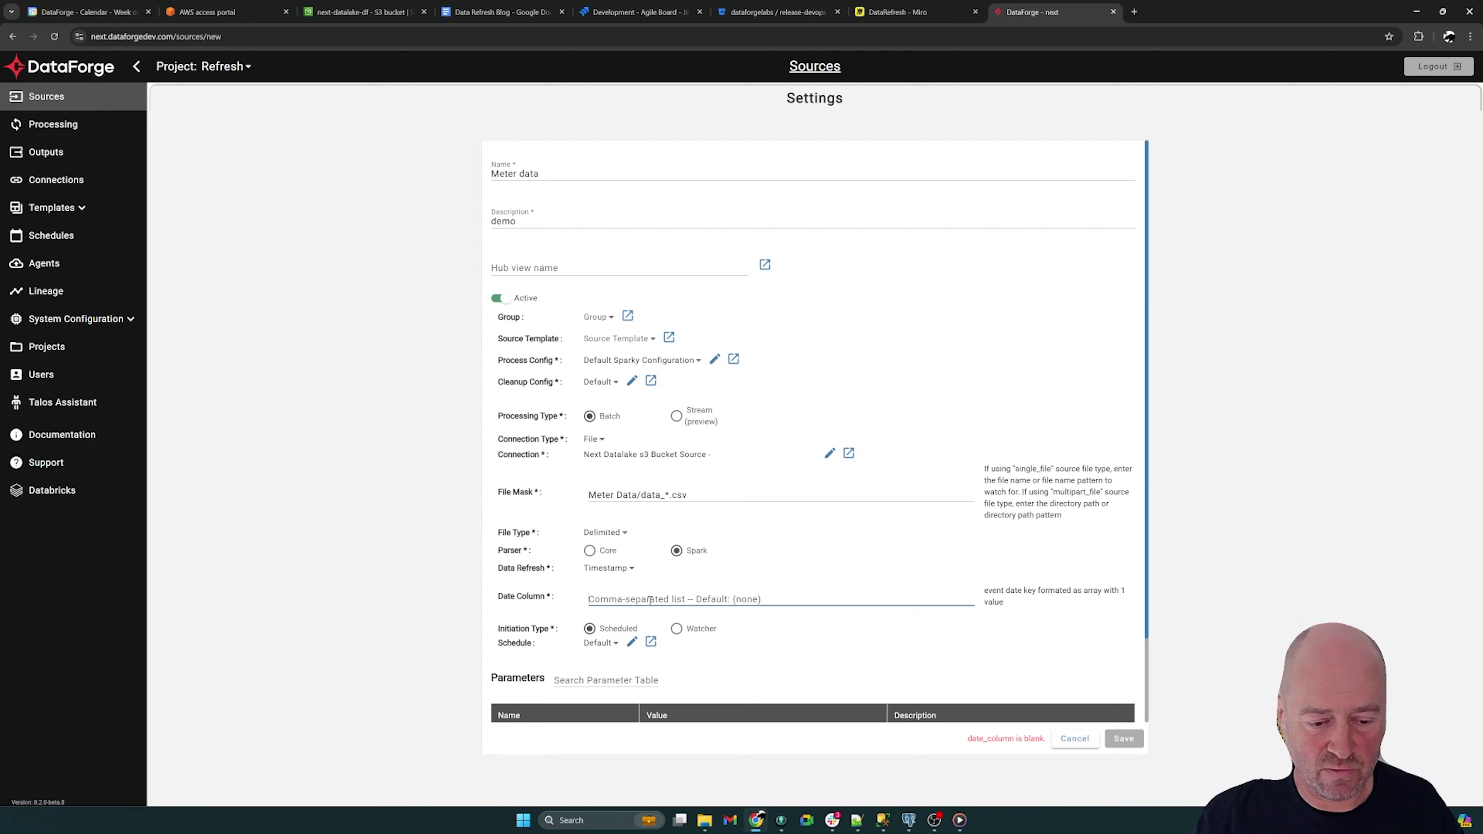
type("ts")
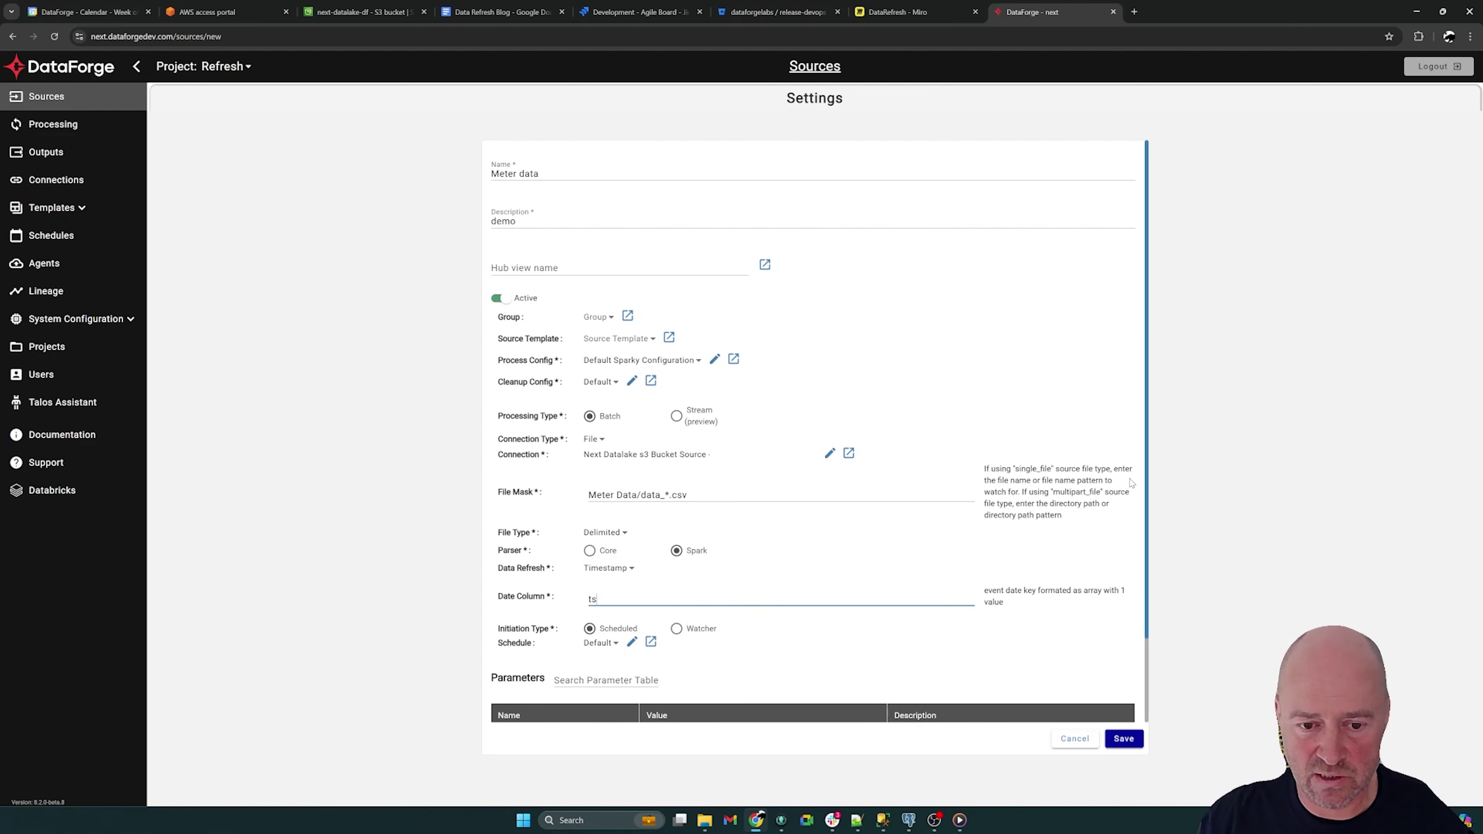
scroll(1132, 491, "down", 2)
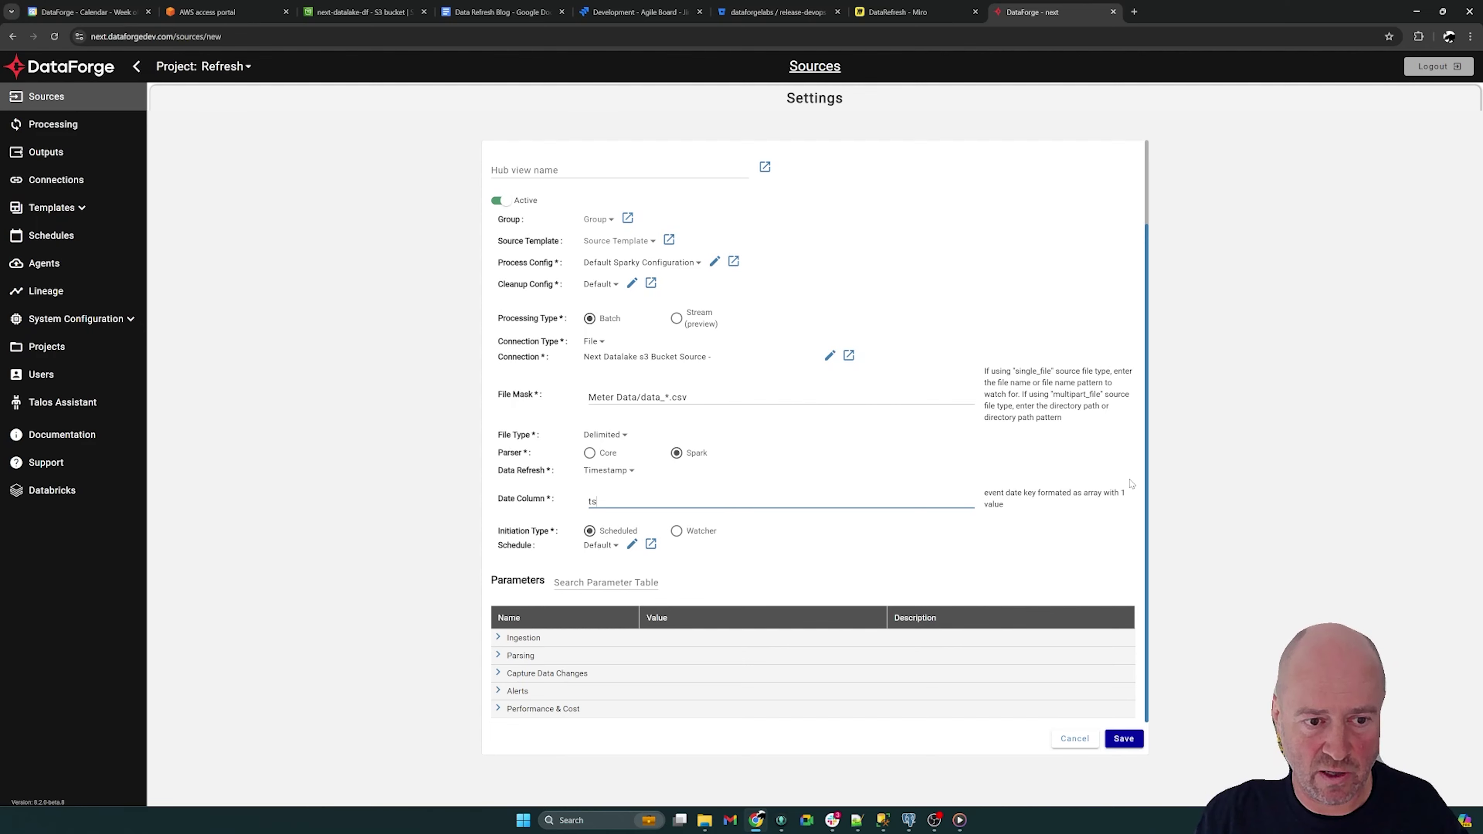
left_click(1123, 739)
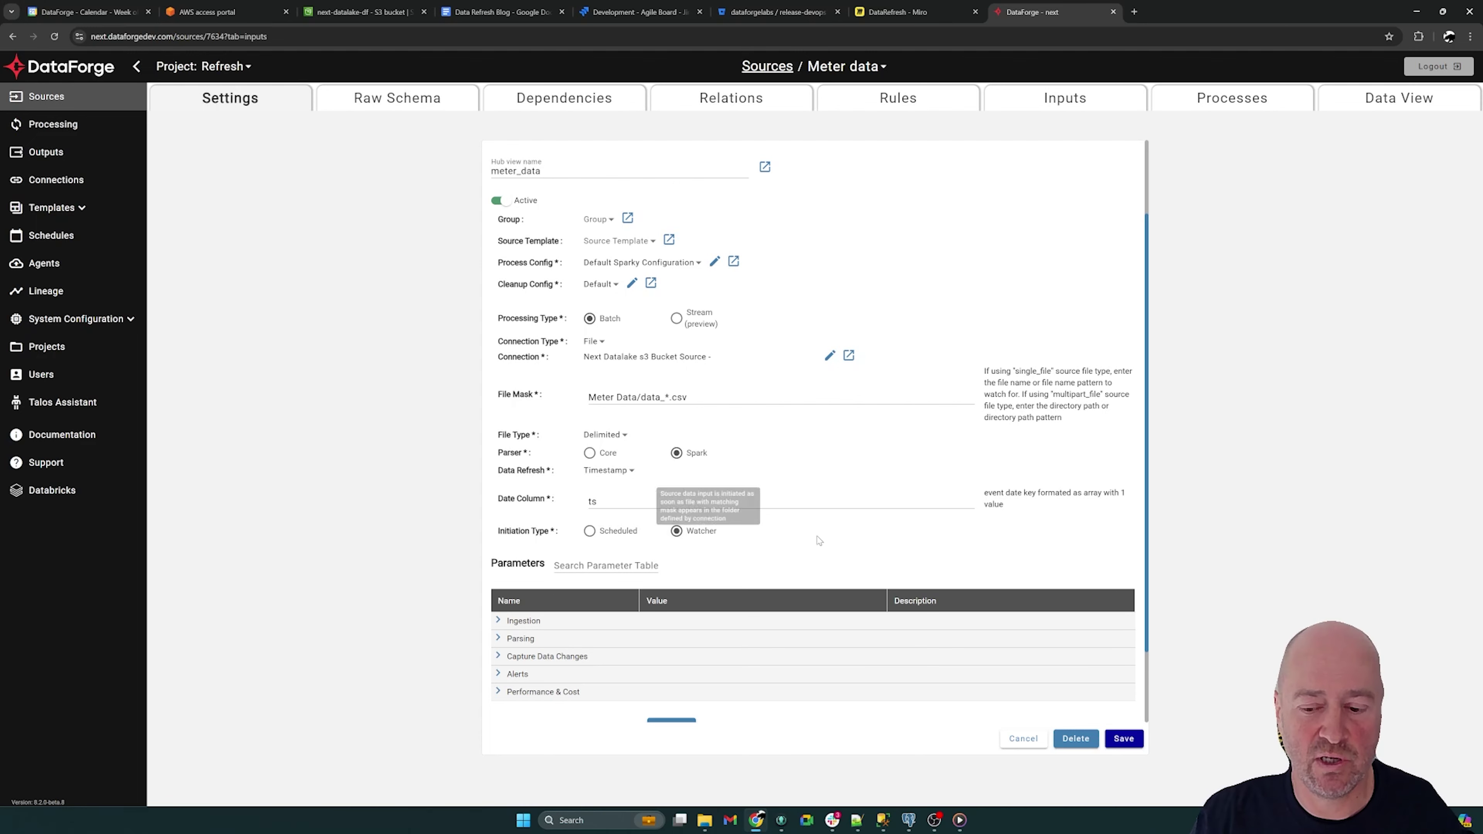
left_click(1122, 740)
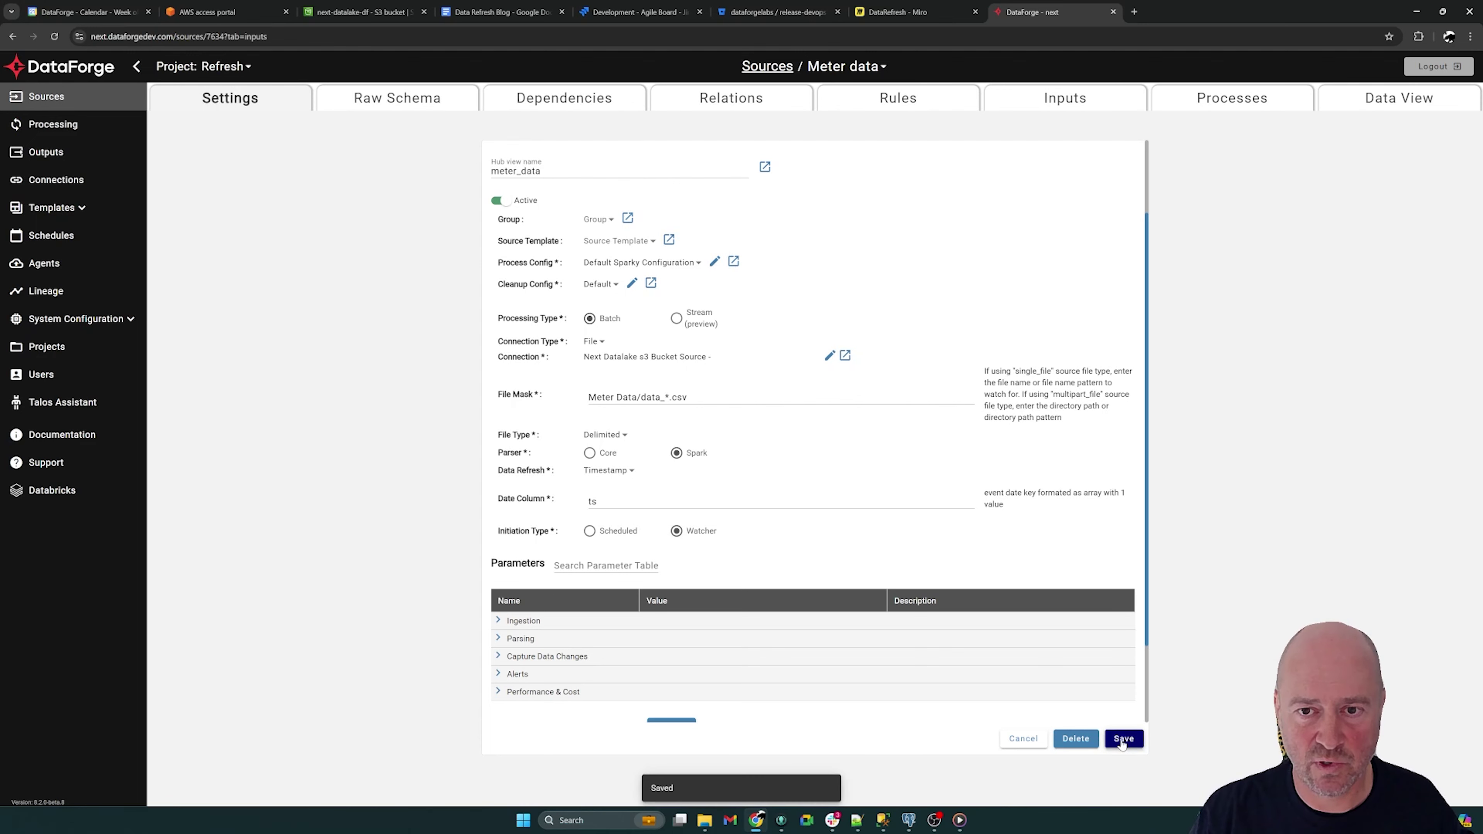
Switch to the Amazon S3 console and upload data_1_5_2020-01-01.csv from the local MeterData folder into inbox/Meter+Data/.
left_click(365, 12)
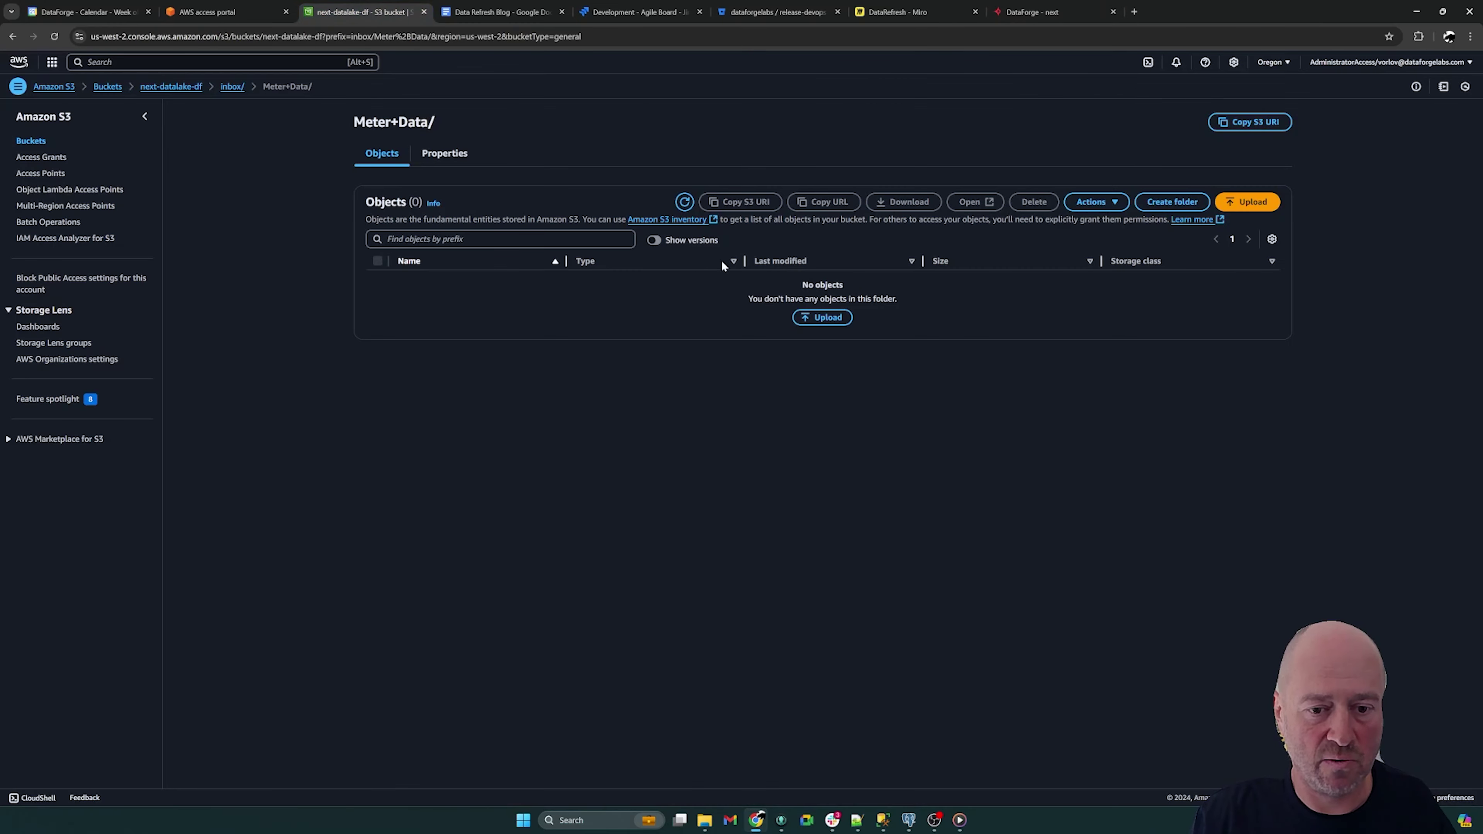
mouse_move(705, 819)
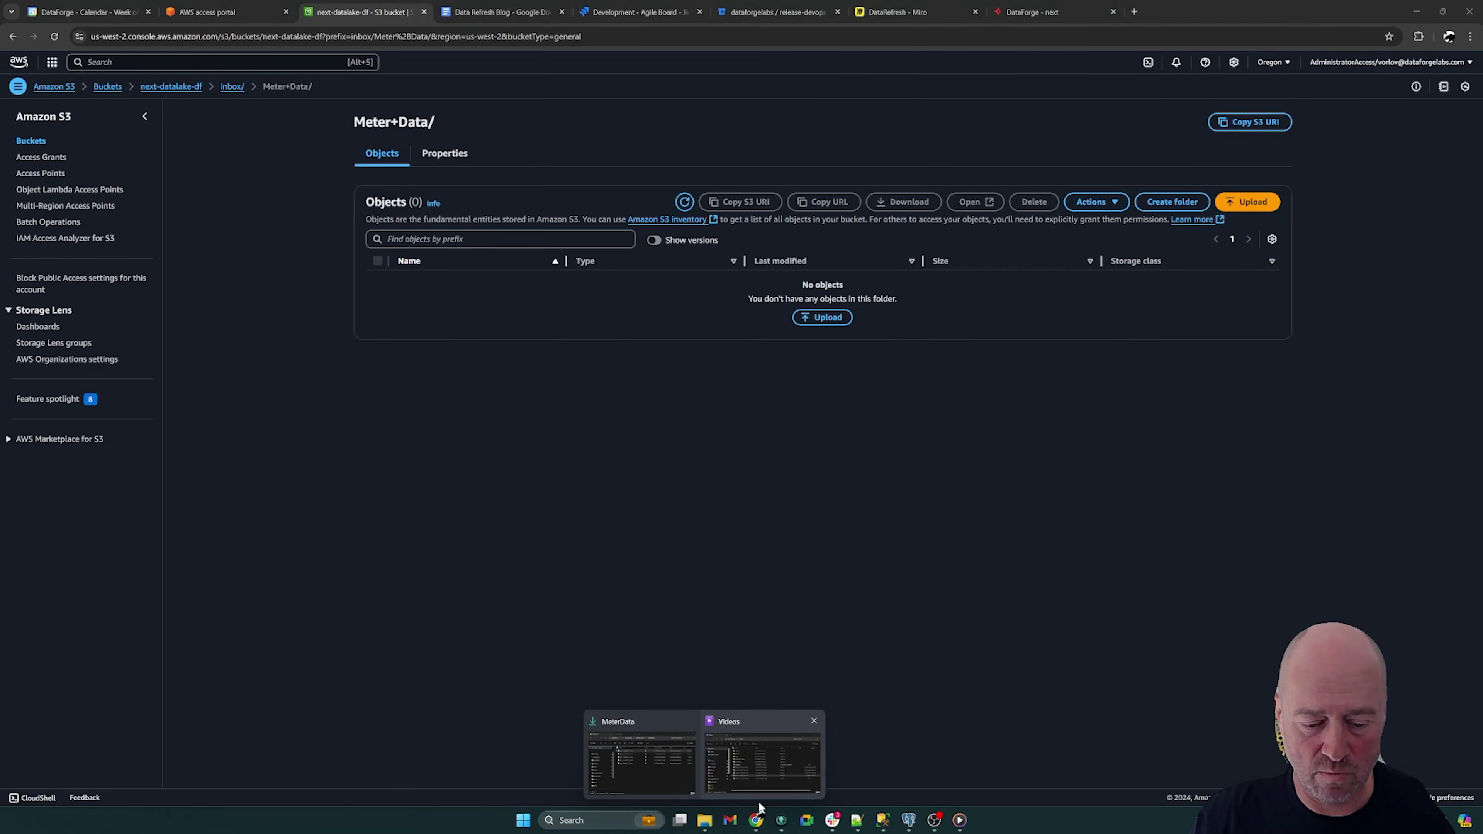
left_click(617, 741)
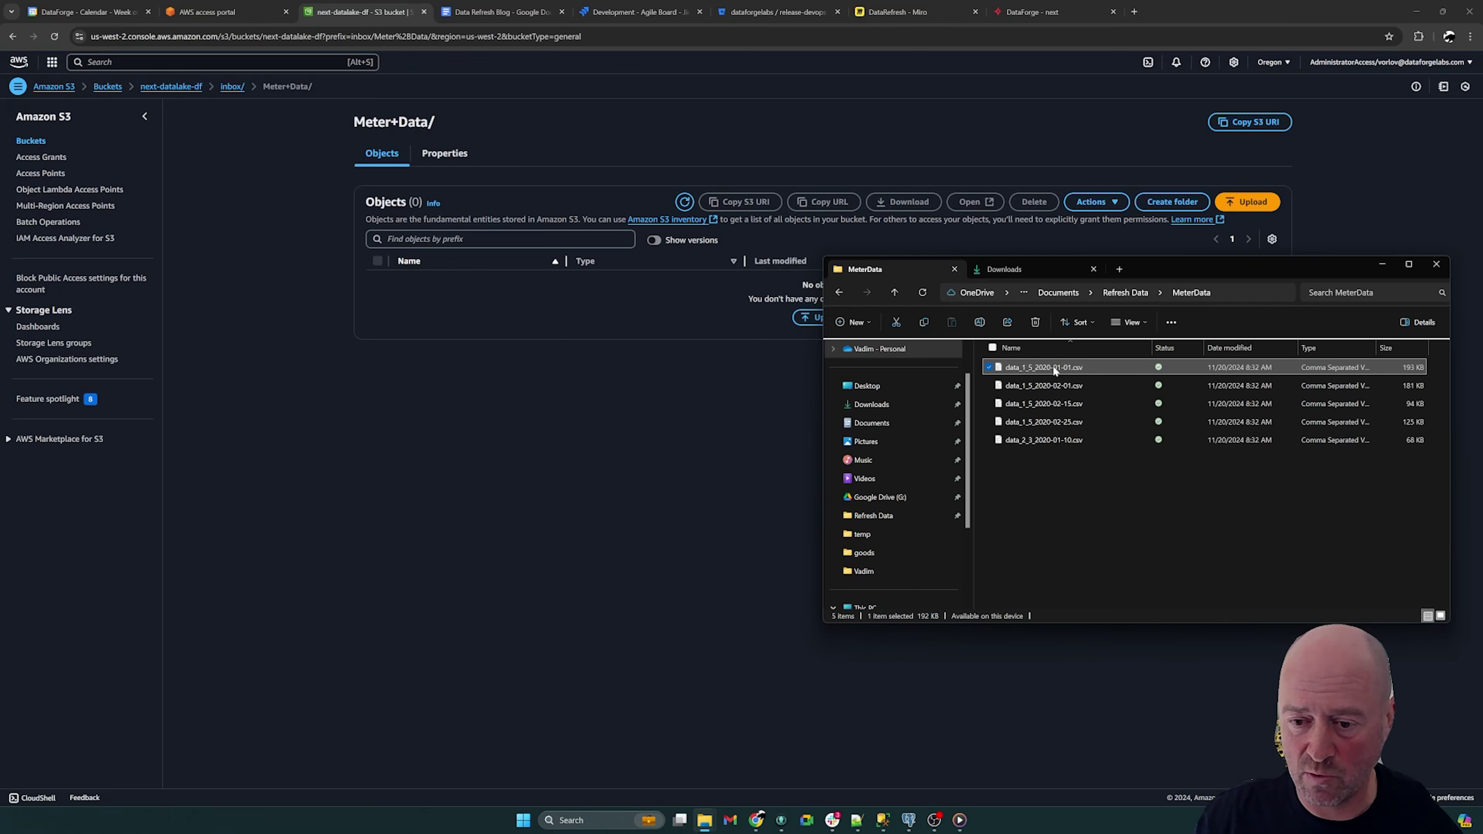
left_click_drag(1060, 371, 595, 371)
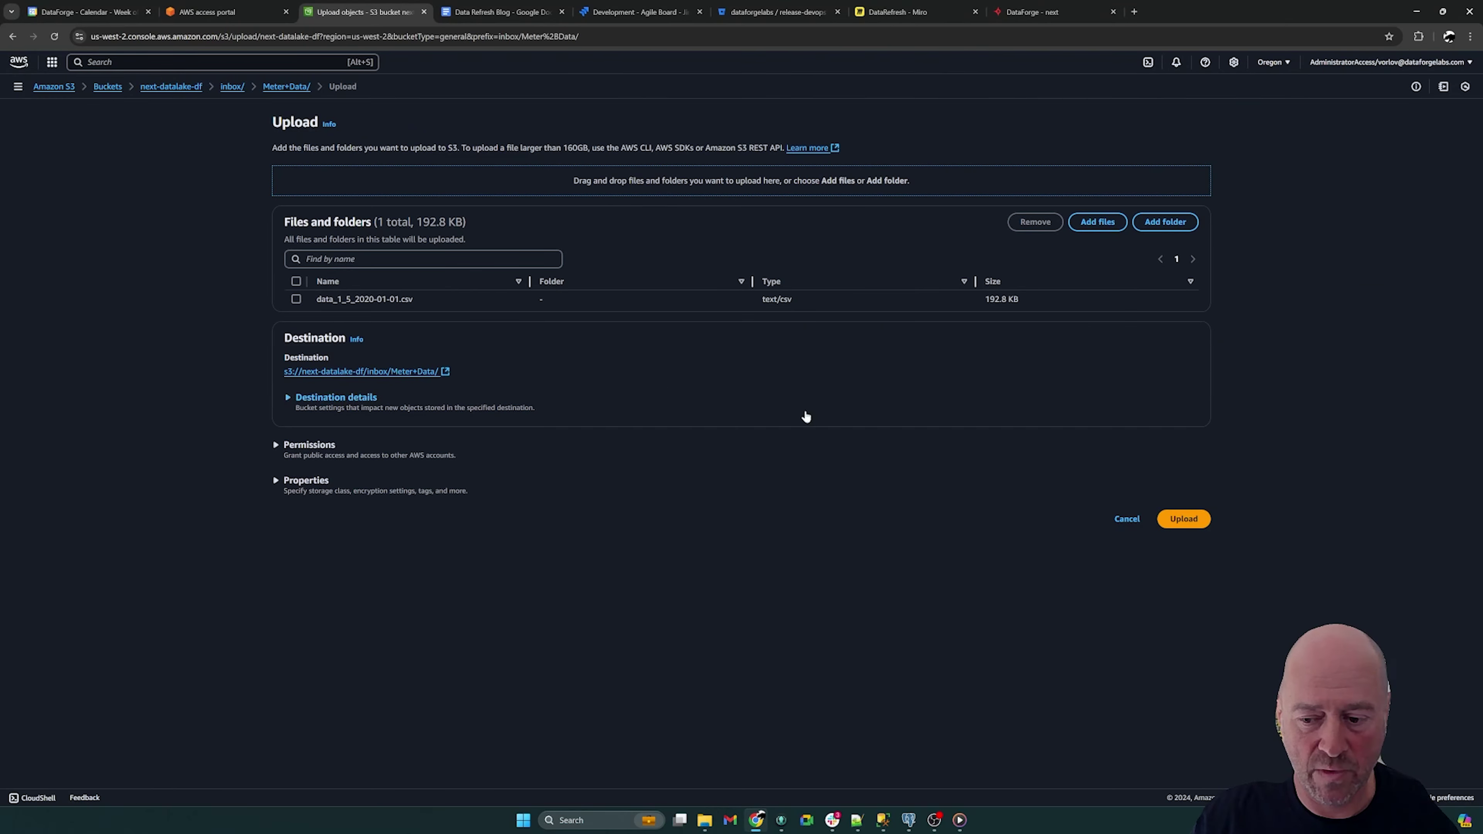
left_click(1177, 520)
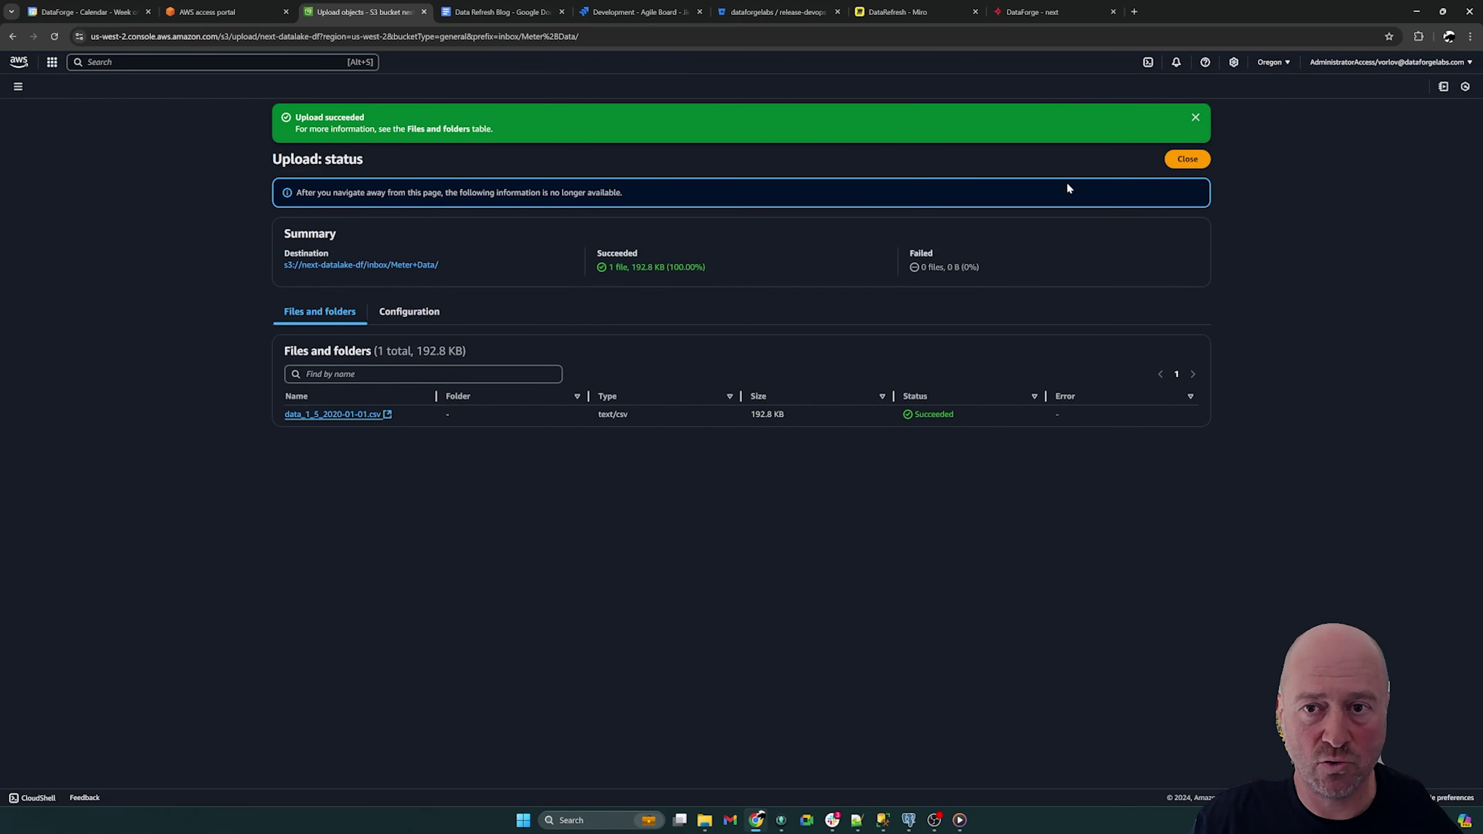
Switch back to DataForge and examine the Meter data records sorted by ts in ascending and descending order.
left_click(1043, 12)
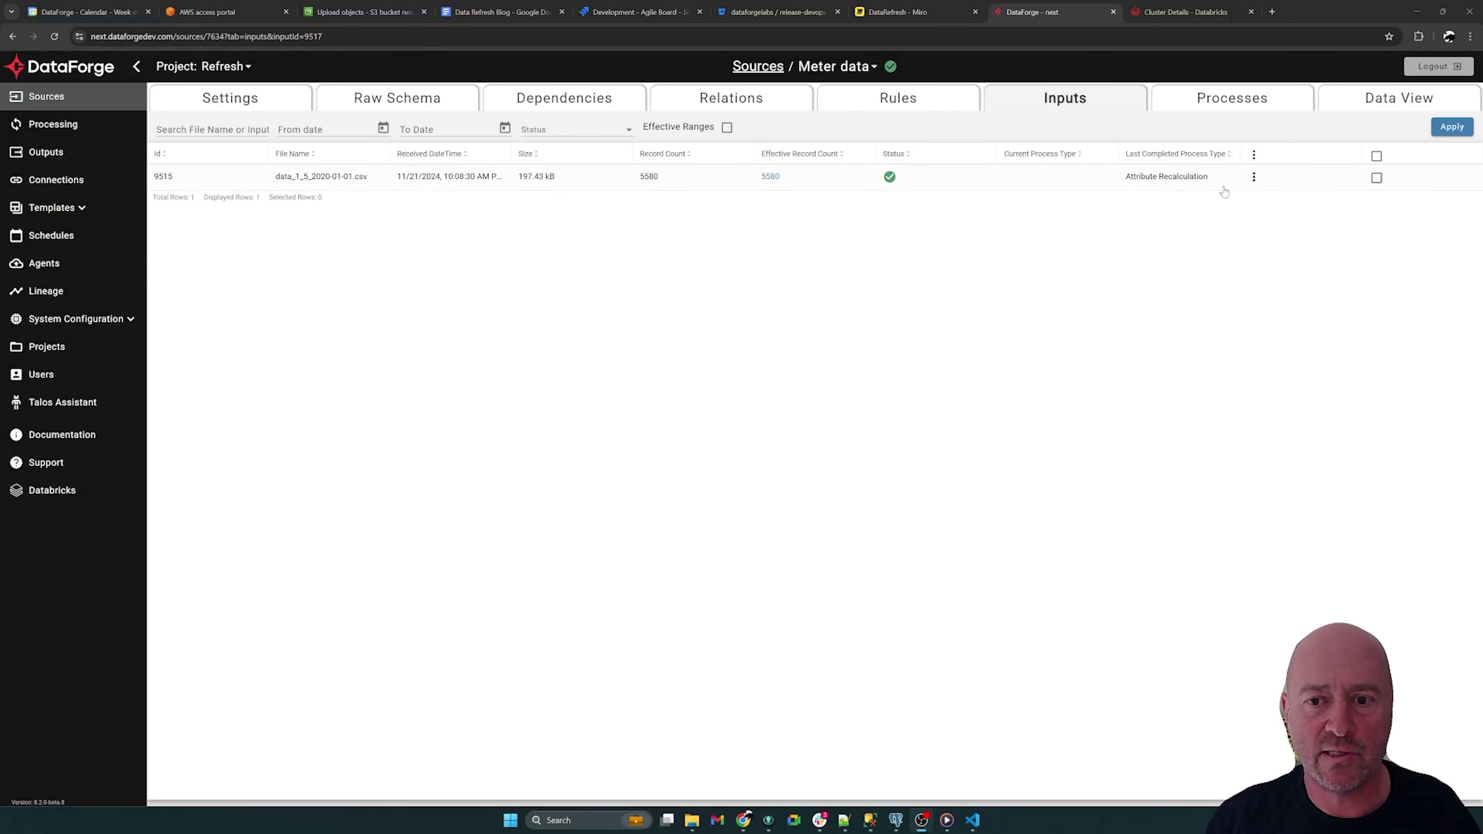
left_click(1363, 103)
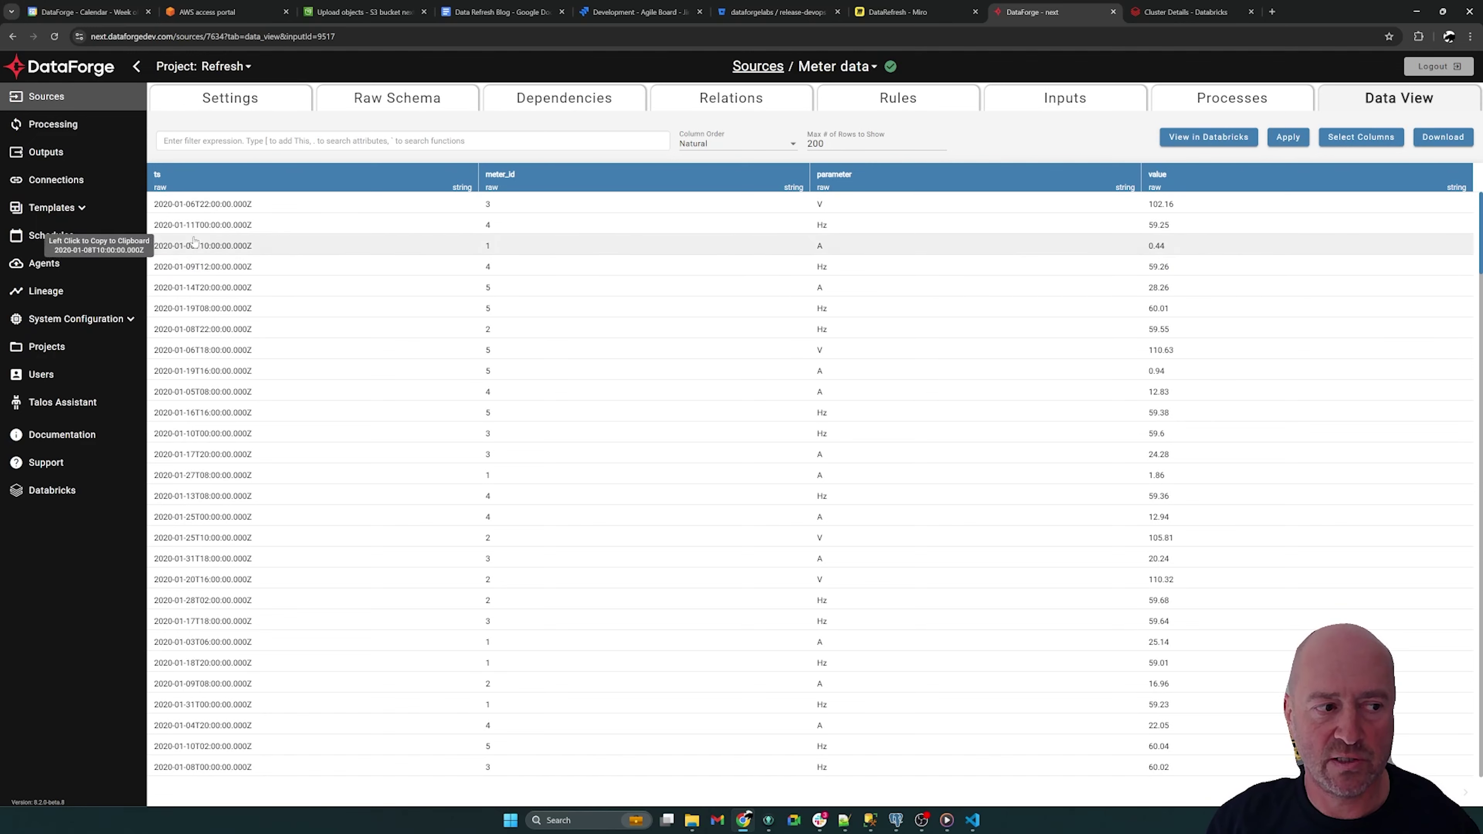
left_click(158, 173)
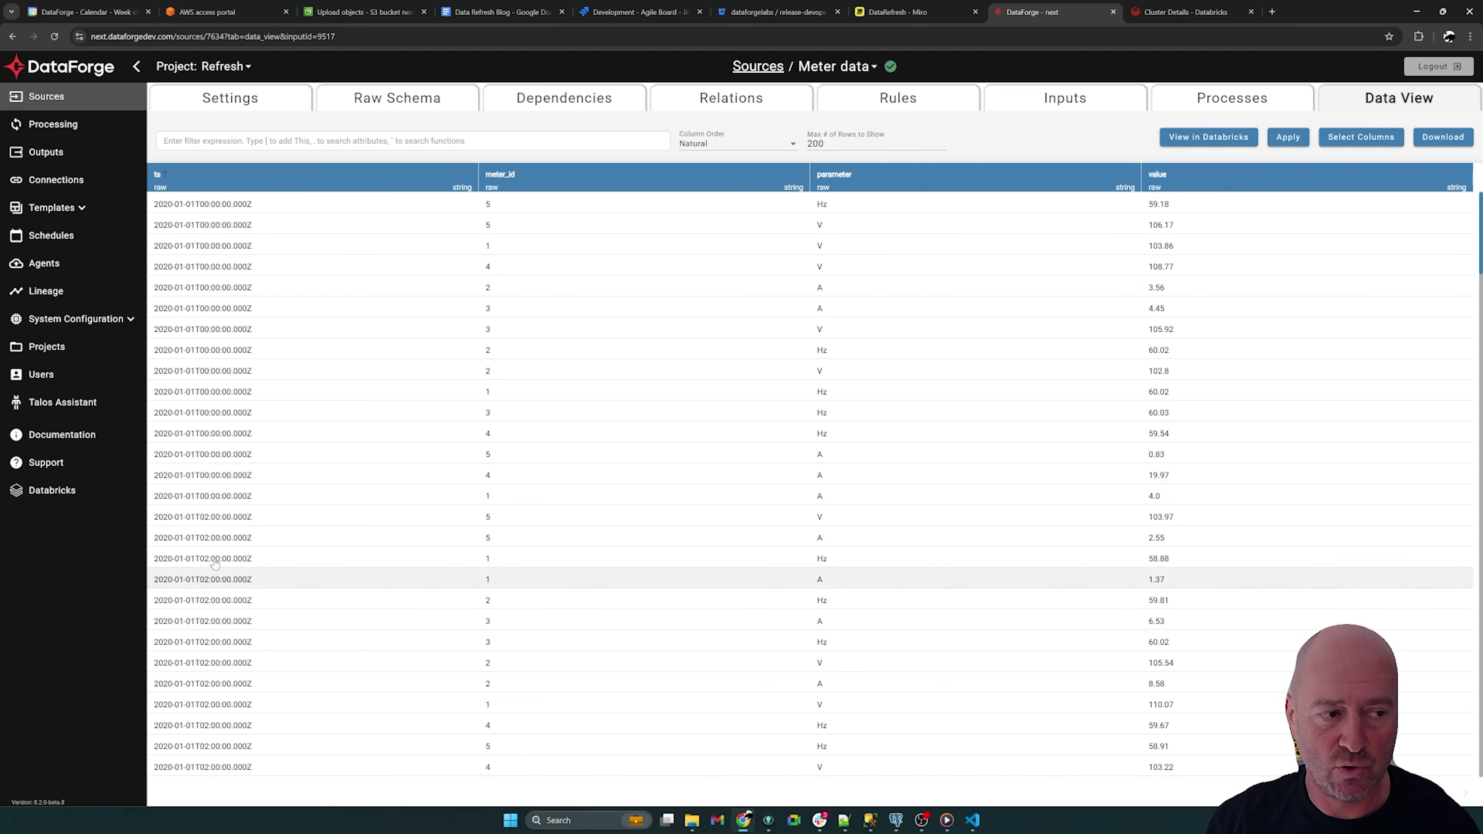
left_click(163, 174)
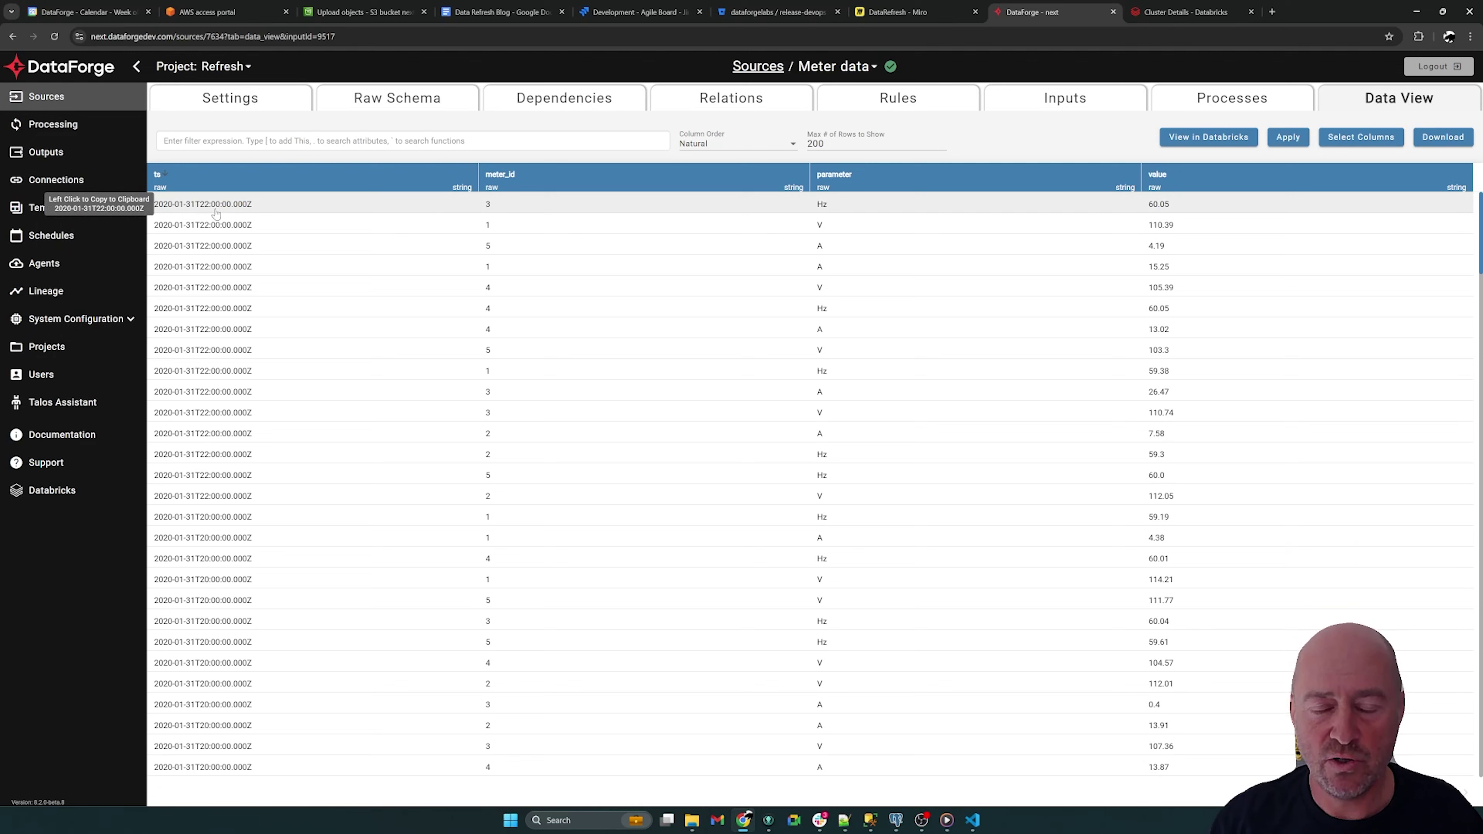
Open the CDC details of the data_1_5_2020-01-01.csv input and examine its transaction range and effective range start and end dates.
left_click(1053, 100)
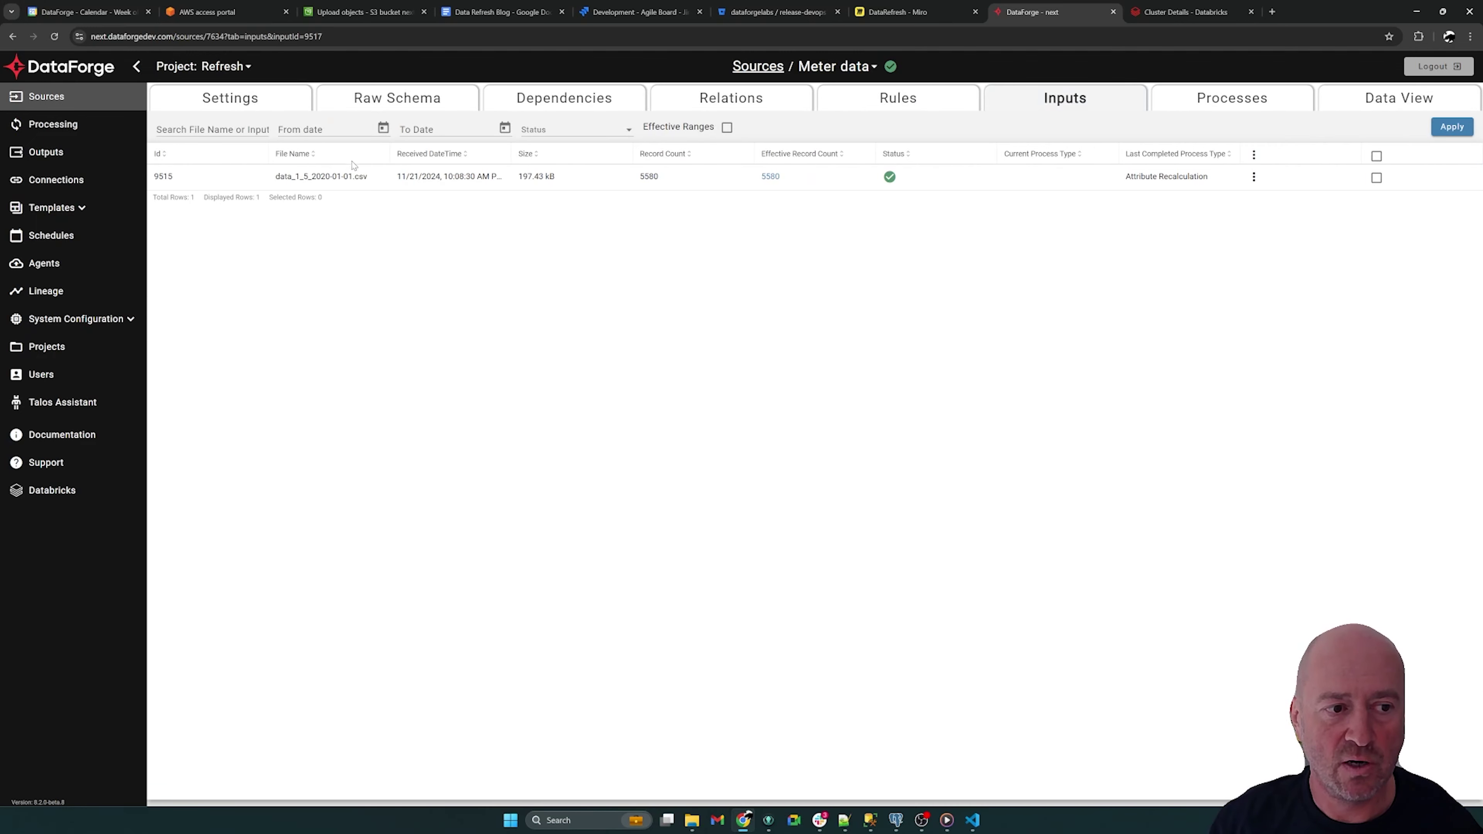
left_click(770, 177)
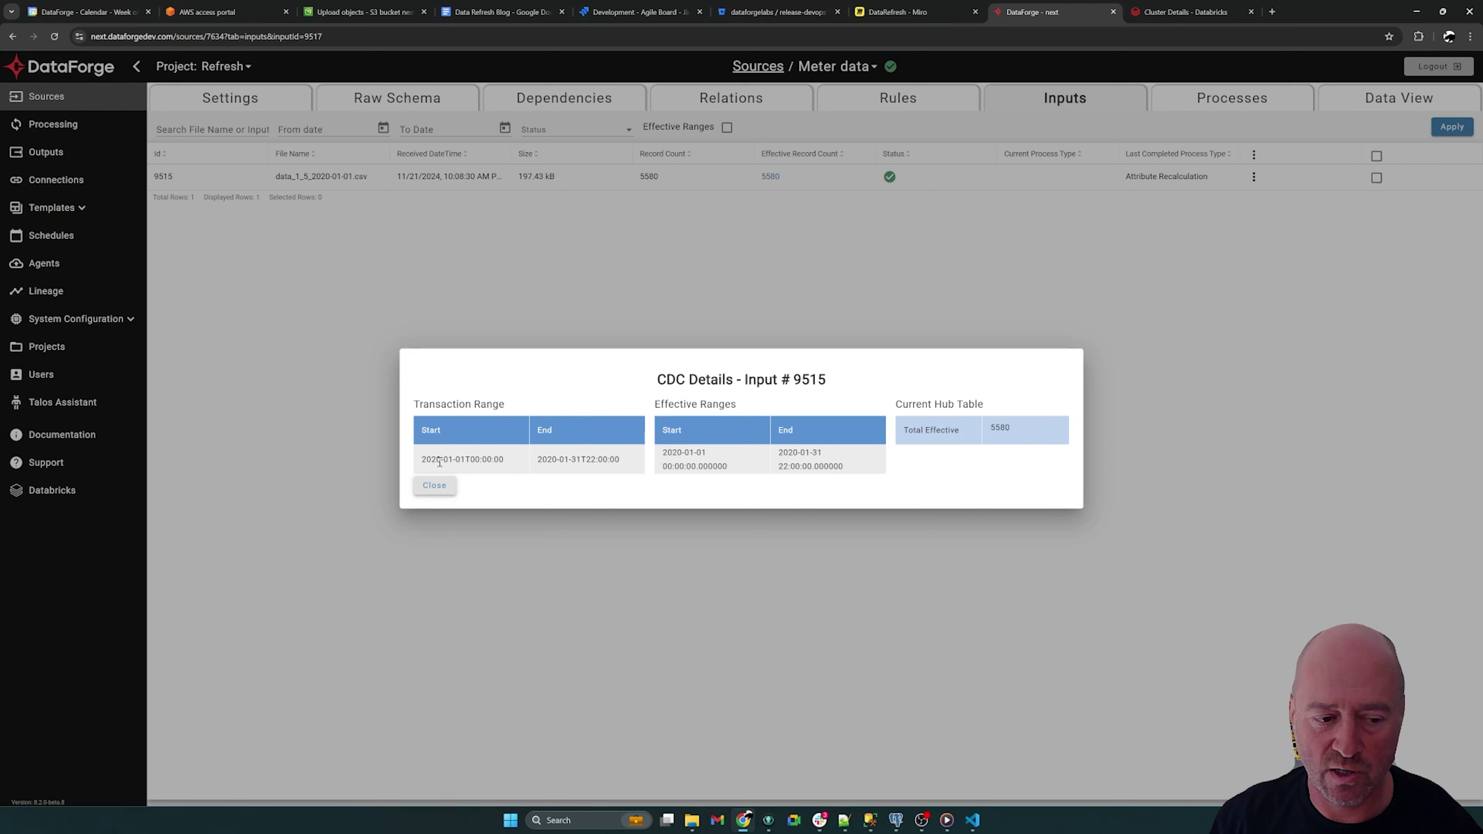
left_click_drag(423, 459, 622, 461)
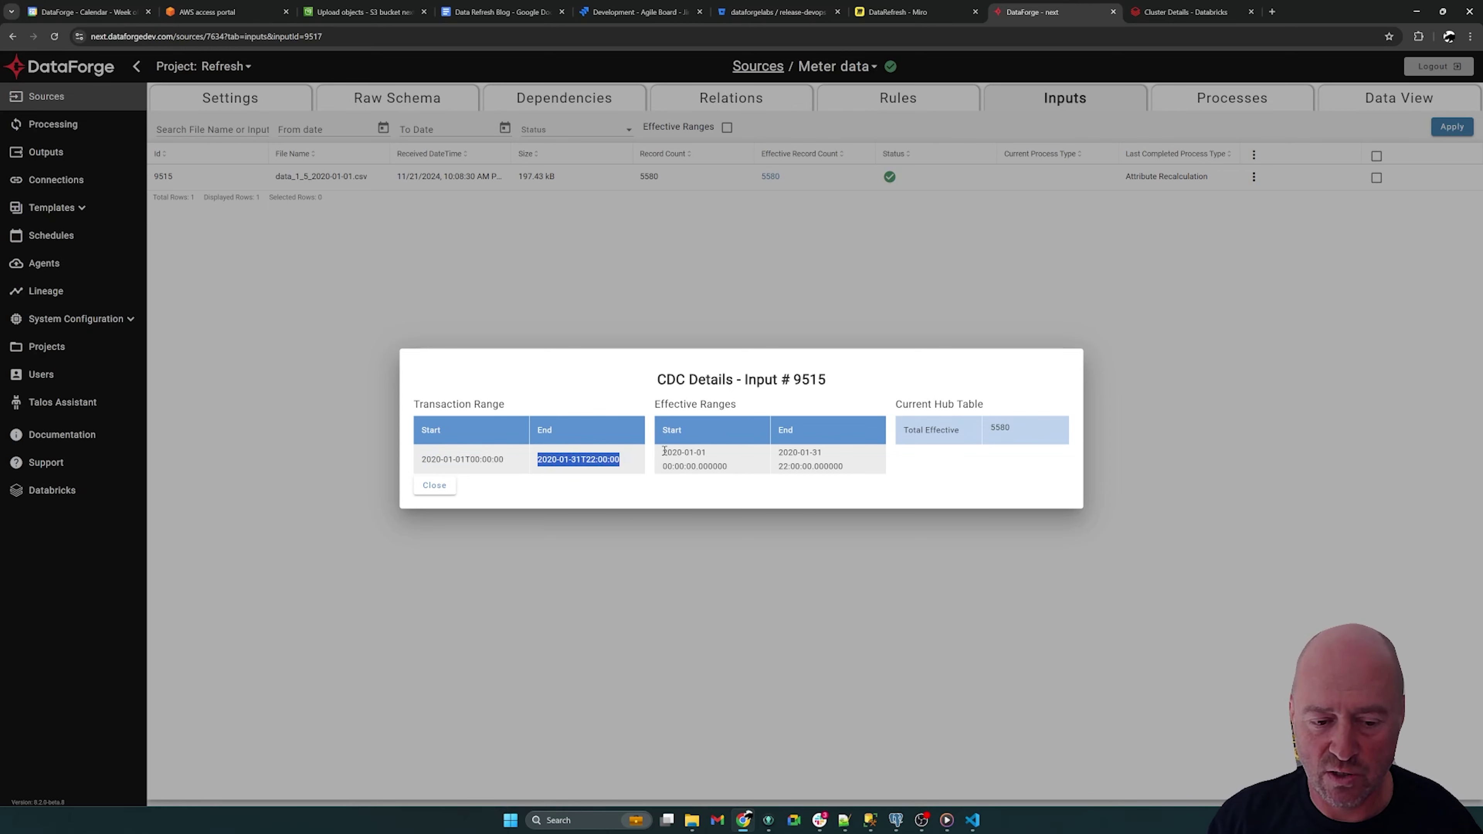
left_click_drag(664, 453, 772, 451)
left_click(780, 450)
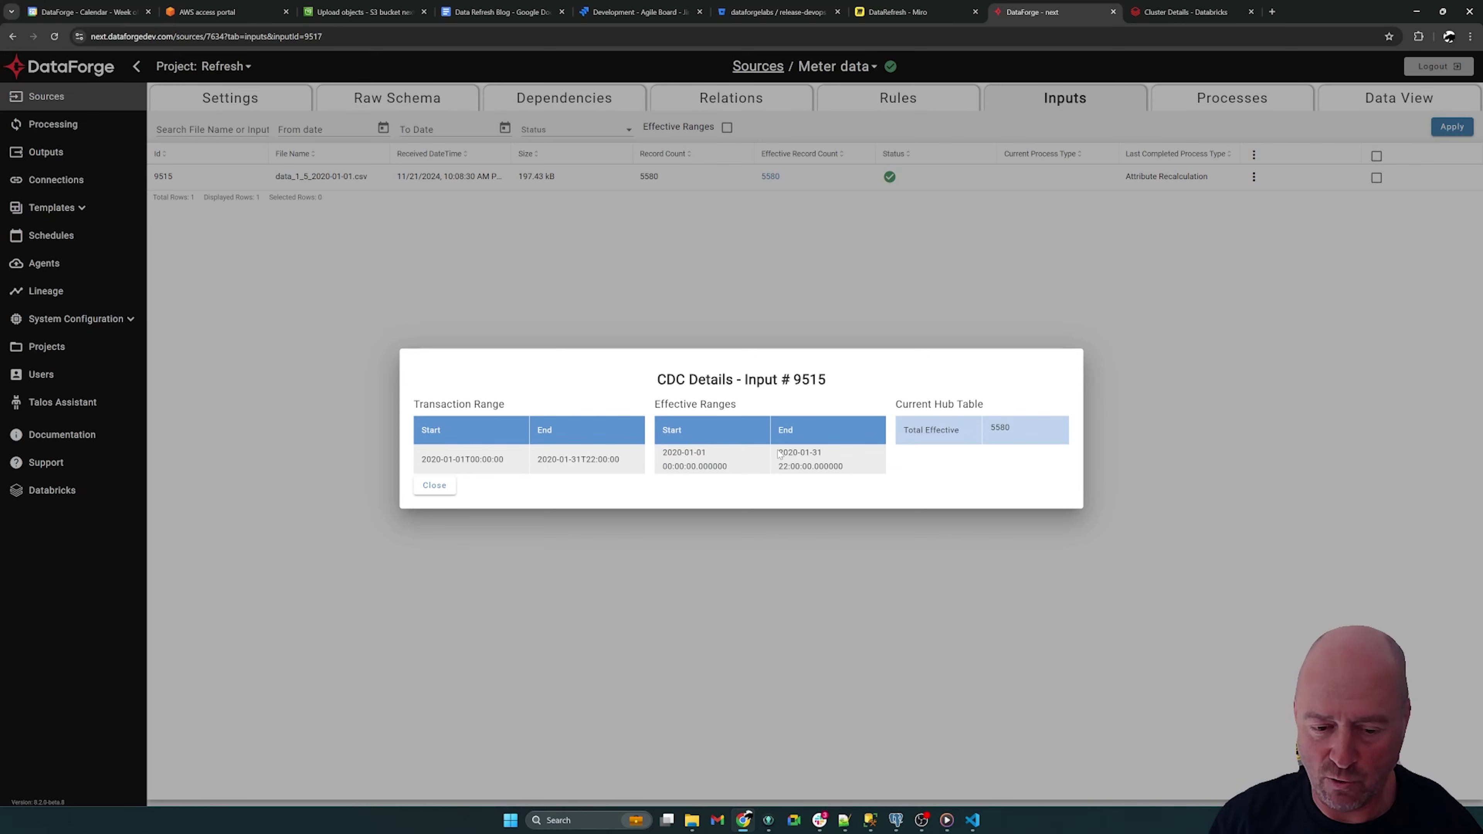
left_click_drag(780, 453, 854, 462)
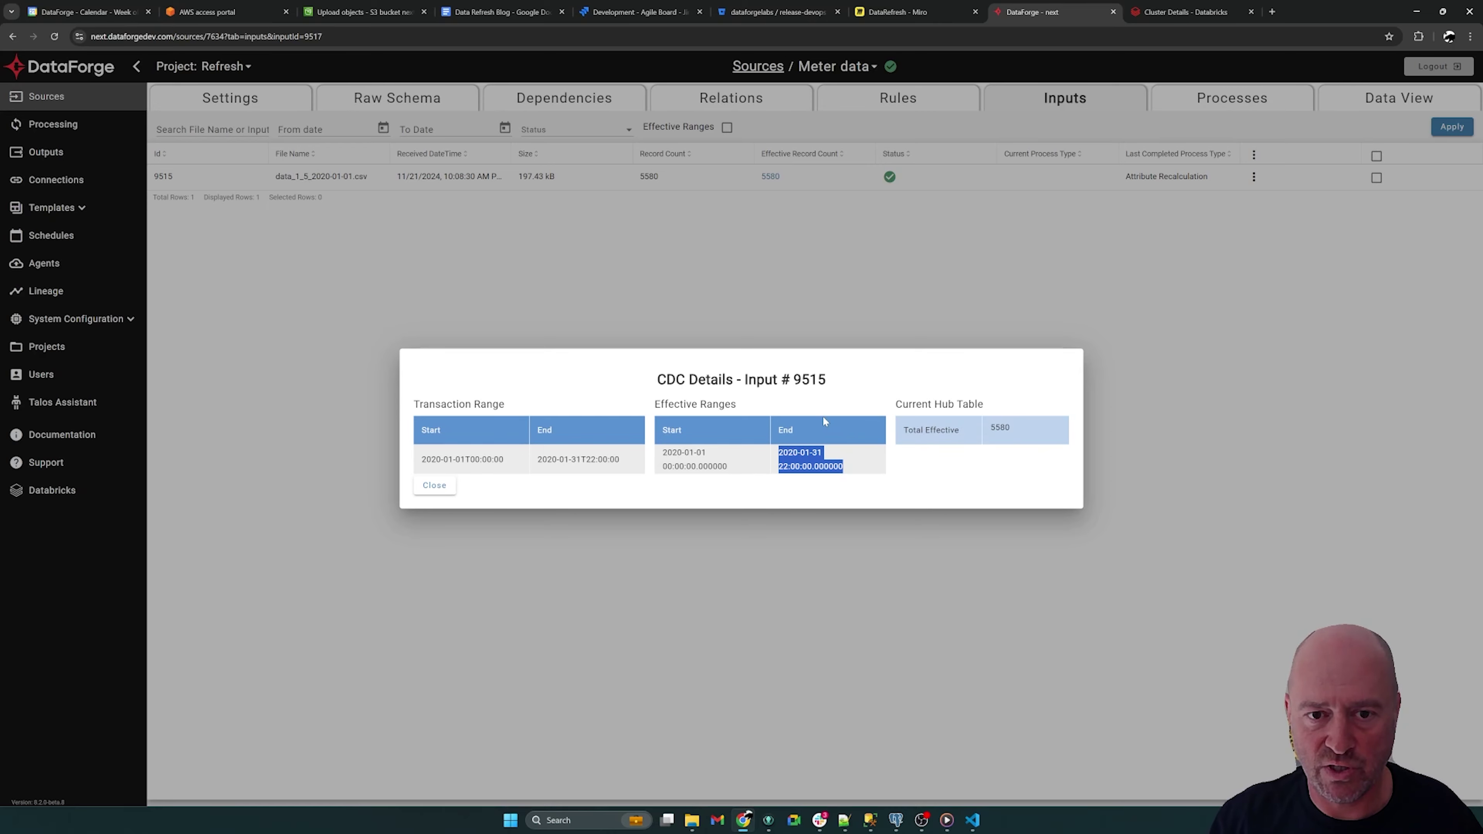
left_click(880, 236)
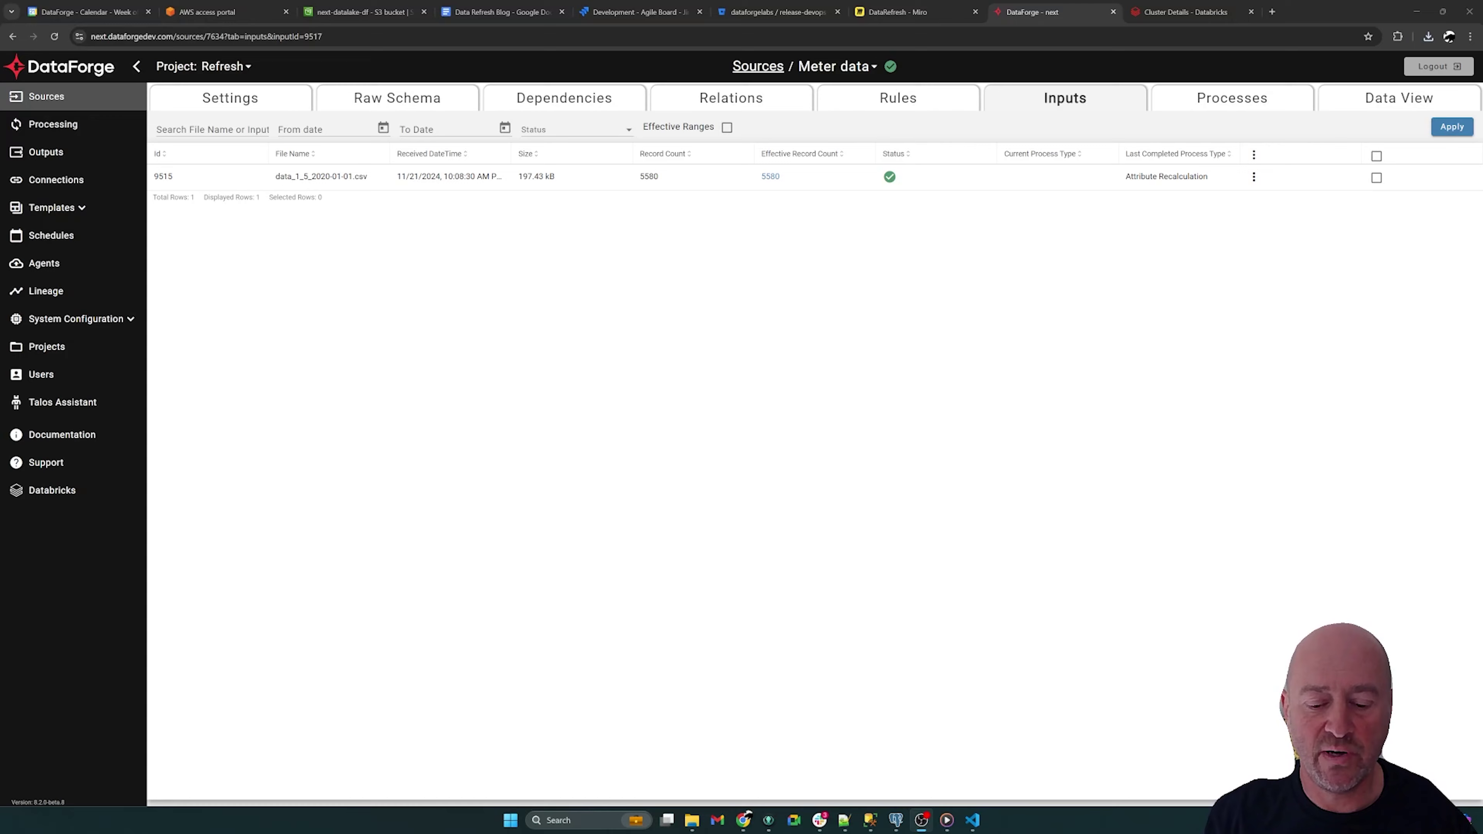
Switch to the Amazon S3 console and upload data_1_5_2020-02-01.csv from the local MeterData folder into inbox/Meter Data/.
left_click(362, 12)
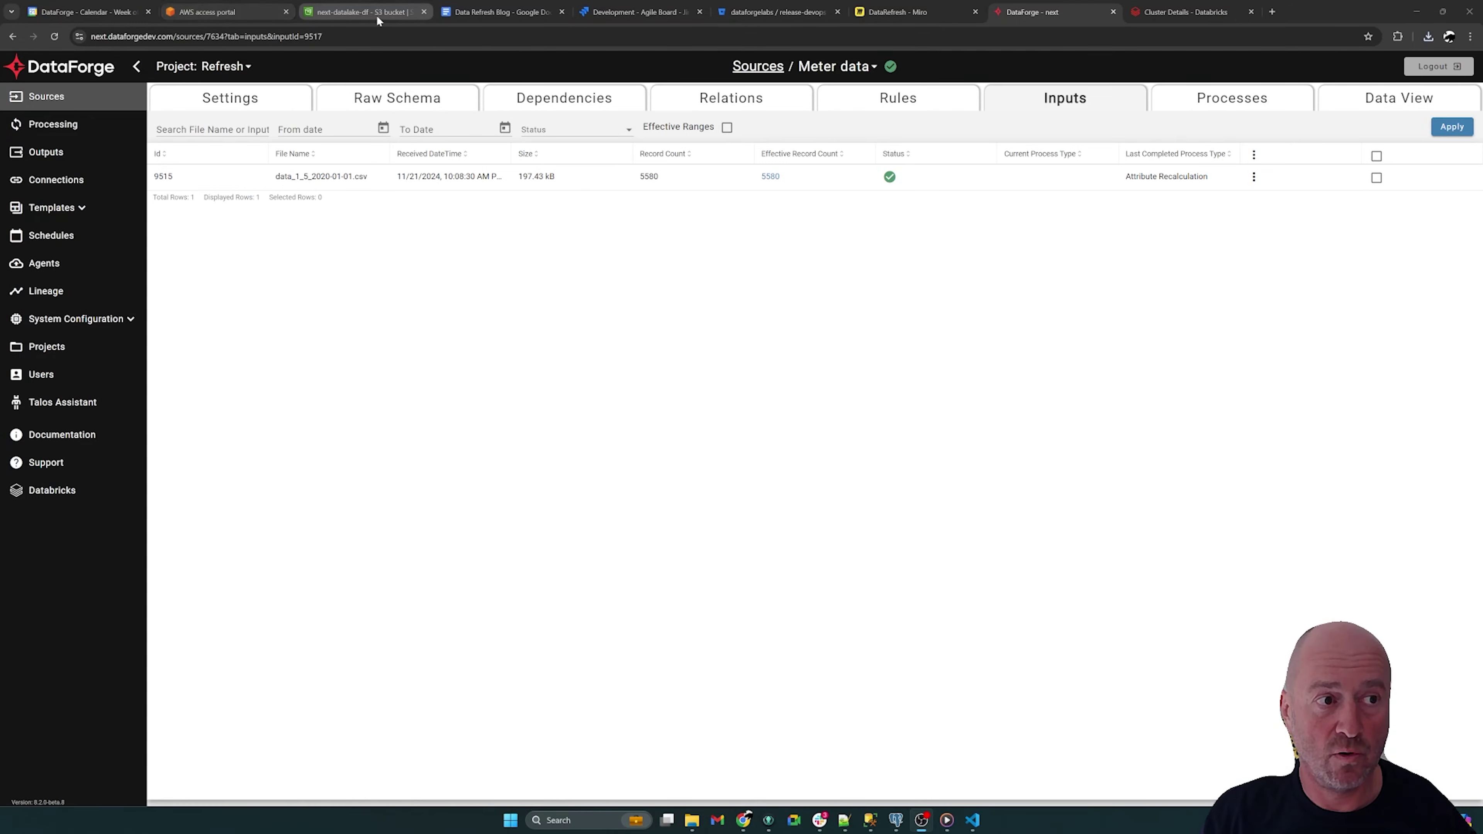
left_click(703, 817)
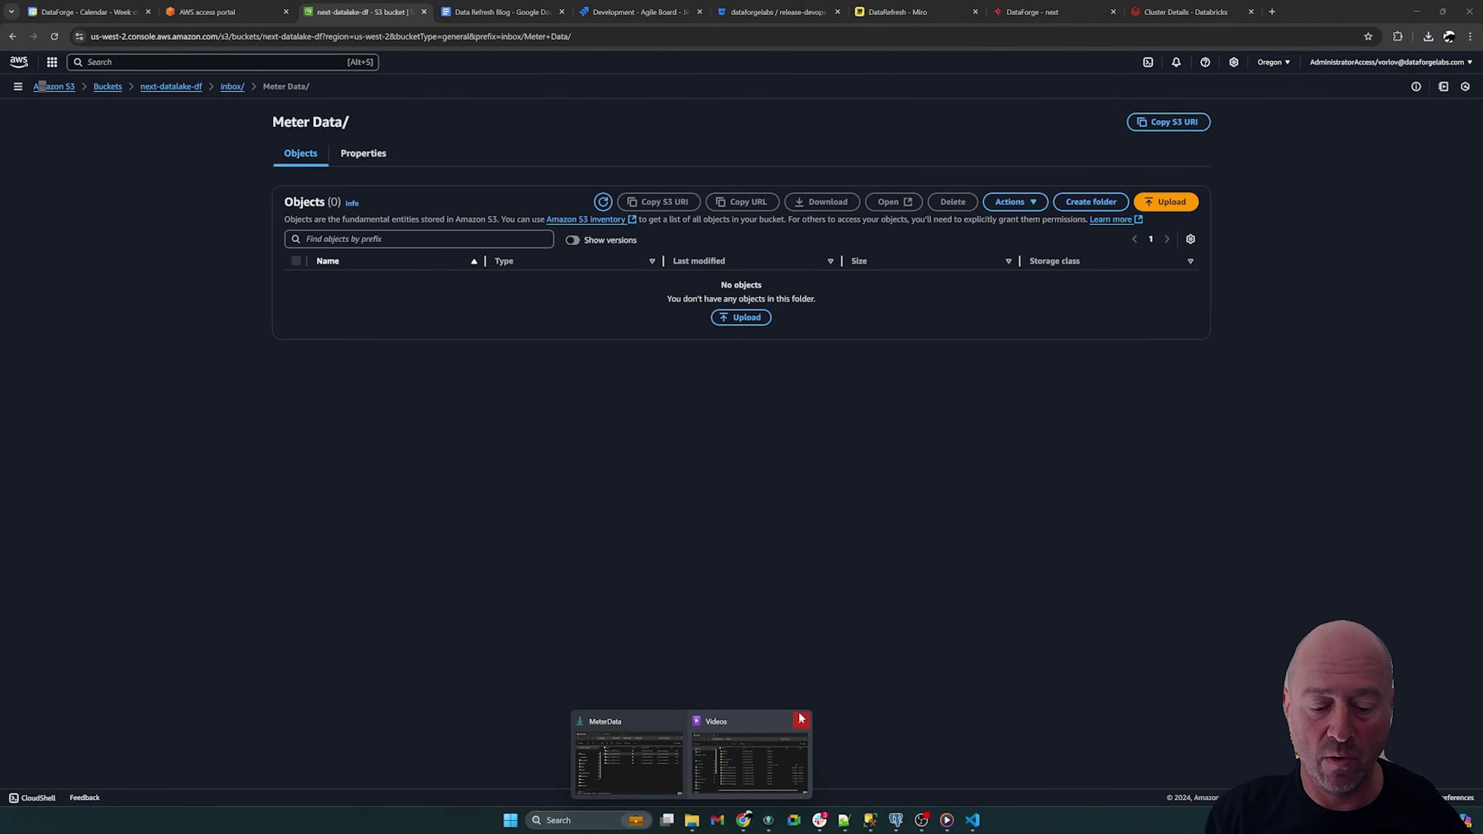
left_click(633, 760)
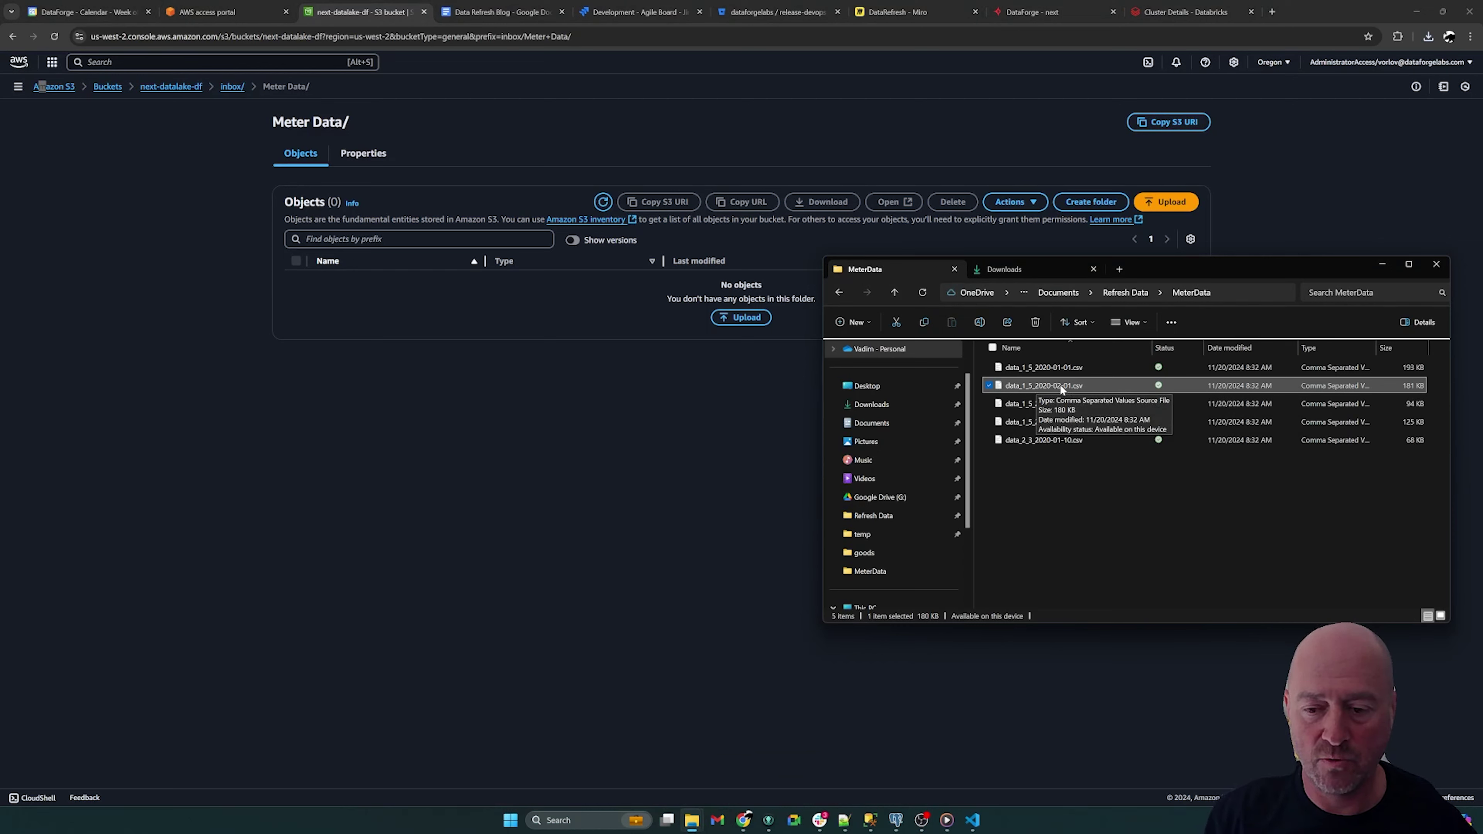
left_click_drag(1057, 383, 496, 382)
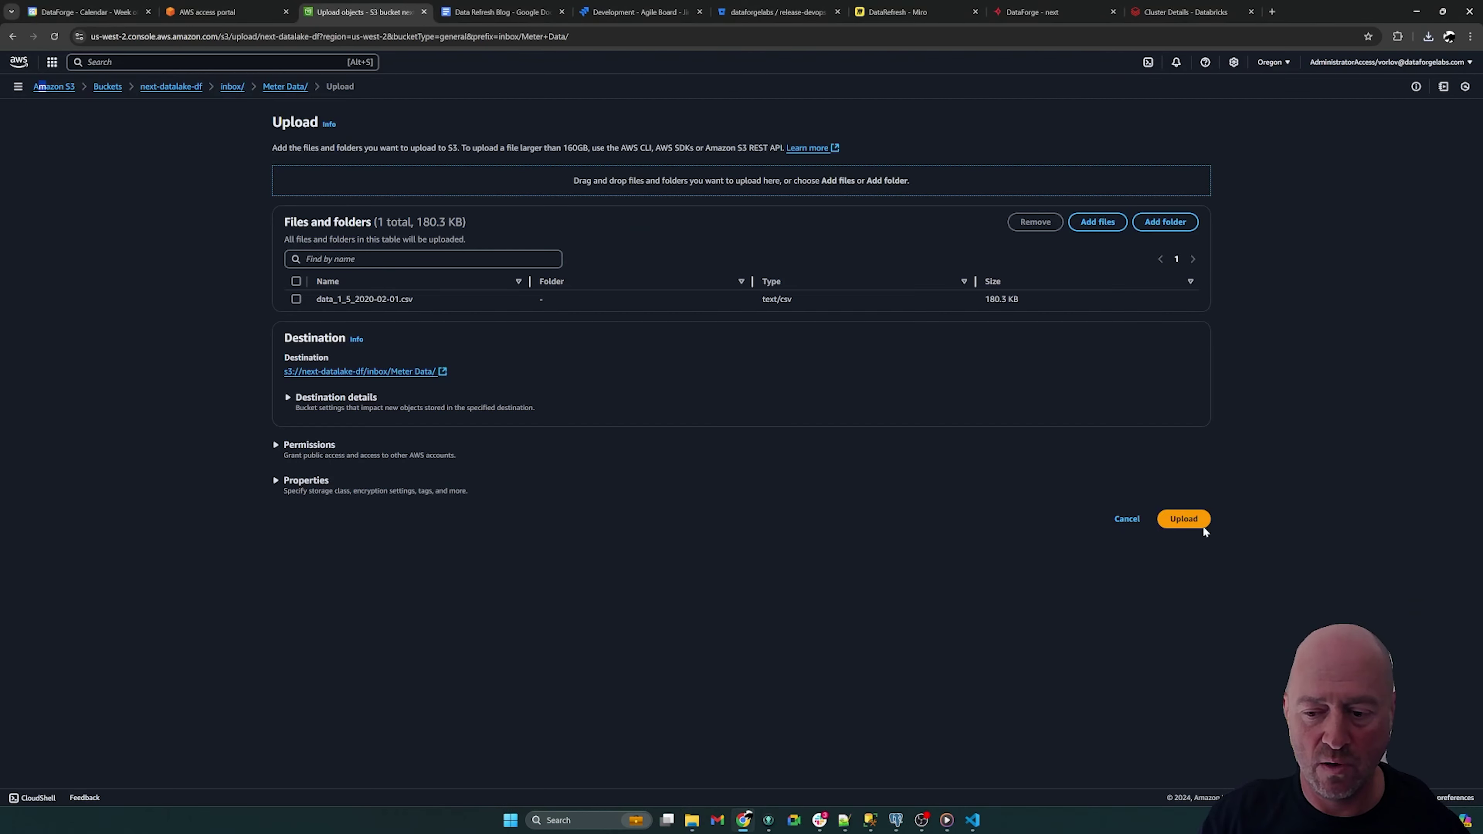
left_click(1202, 526)
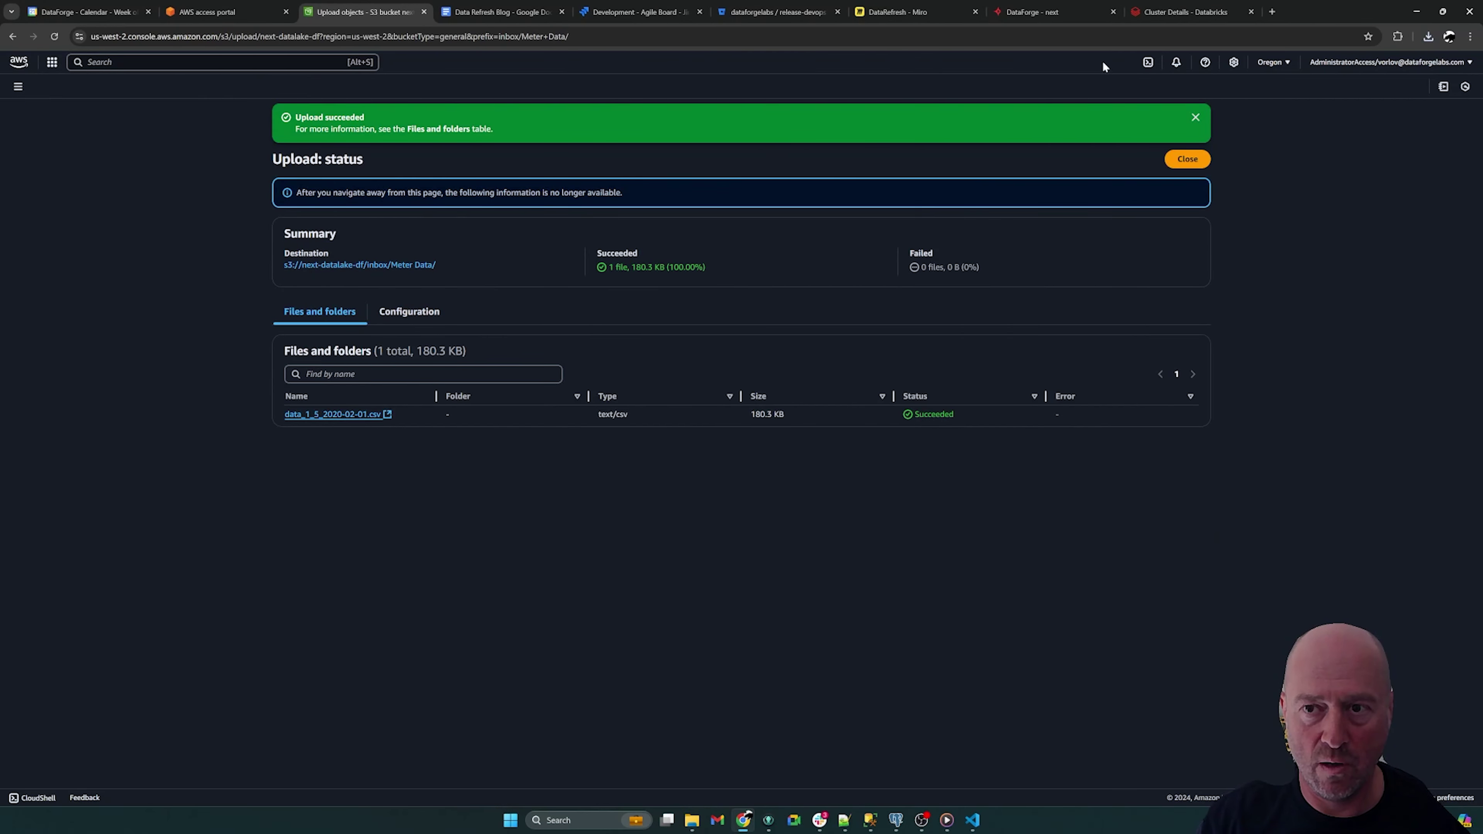
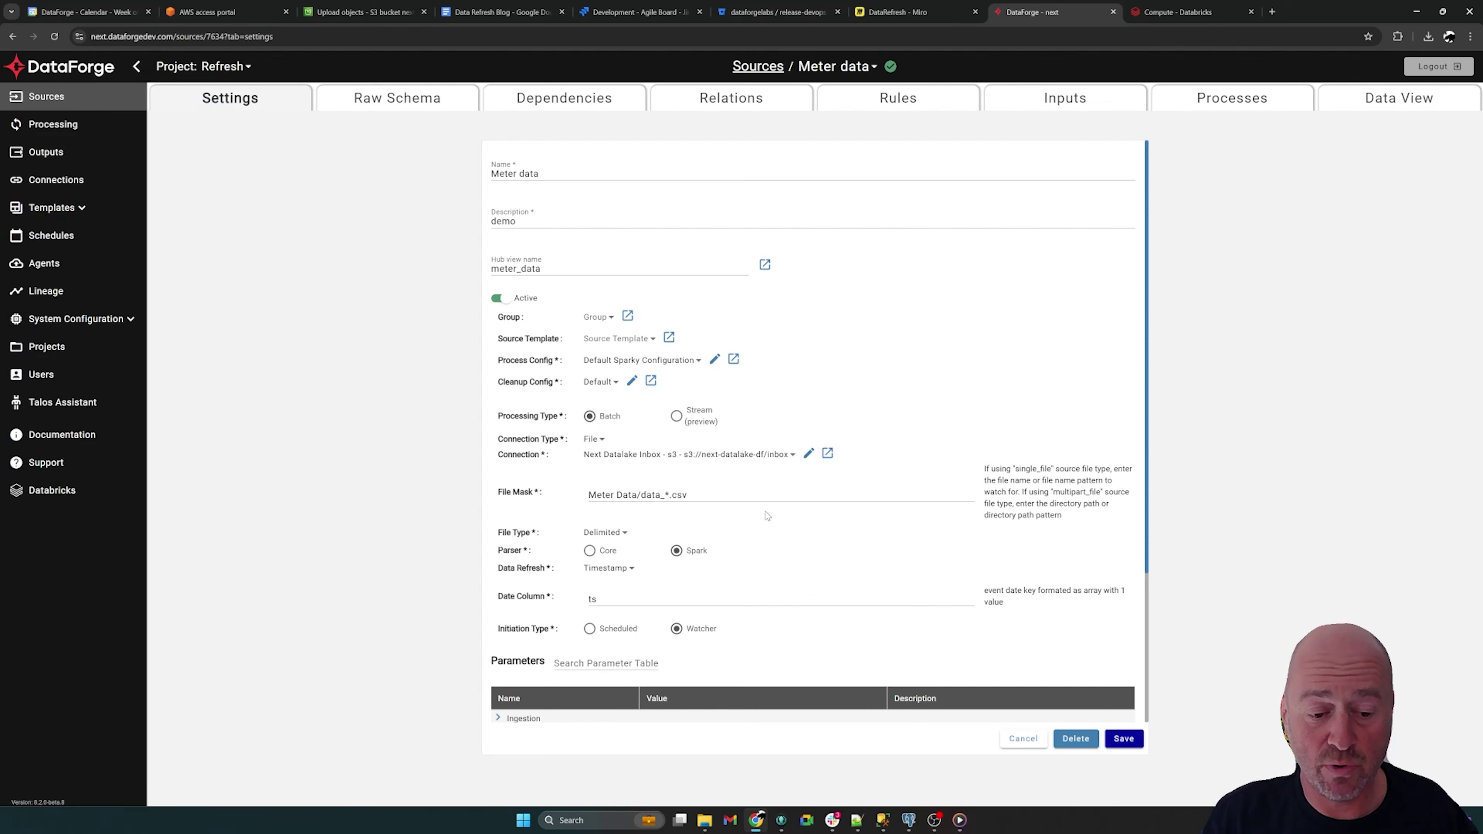
Set the Meter data source's data refresh to Sequence in DataForge and review the other available refresh types.
scroll(758, 520, "down", 3)
left_click(624, 399)
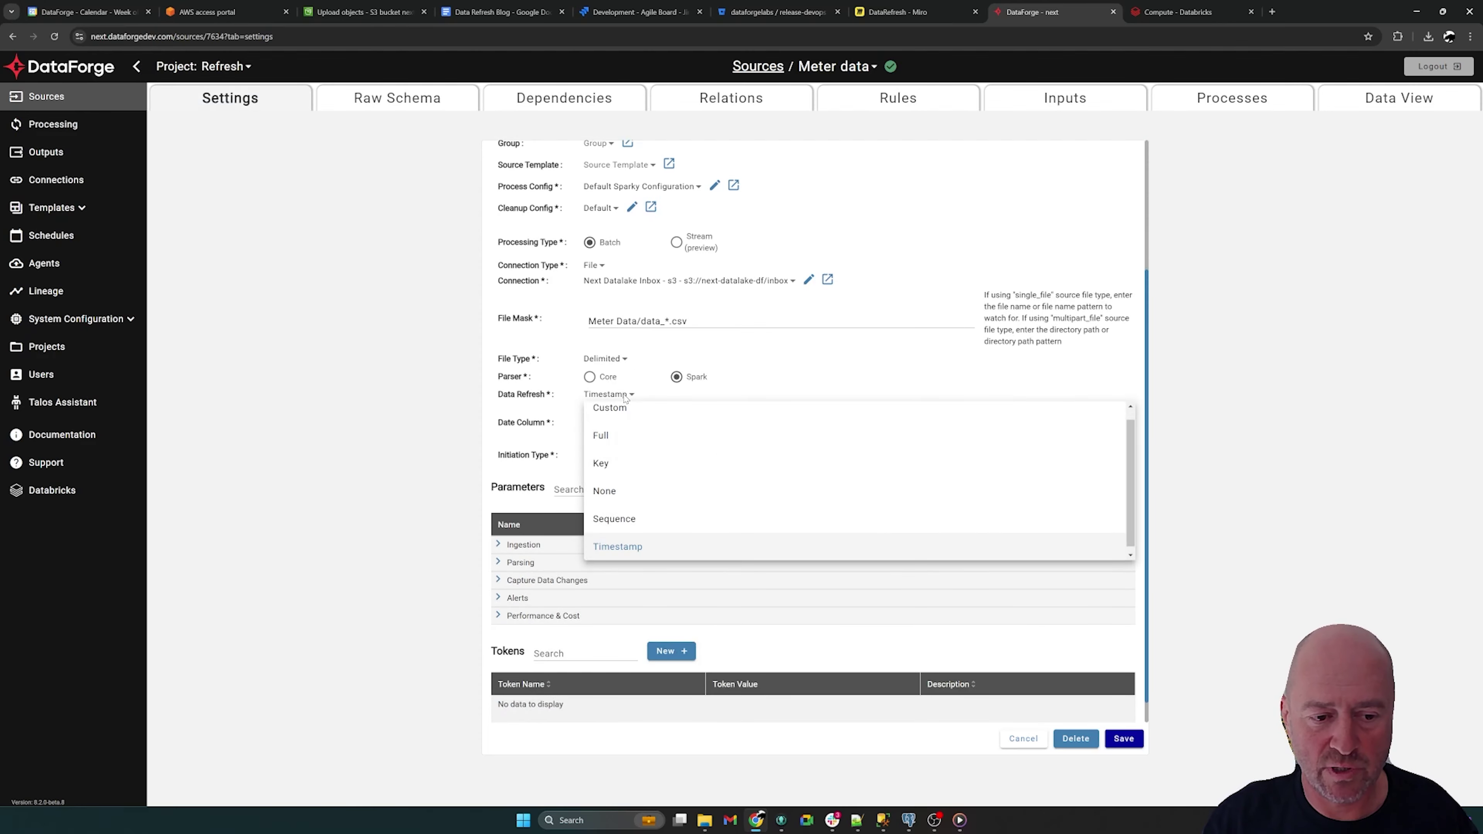
left_click(621, 519)
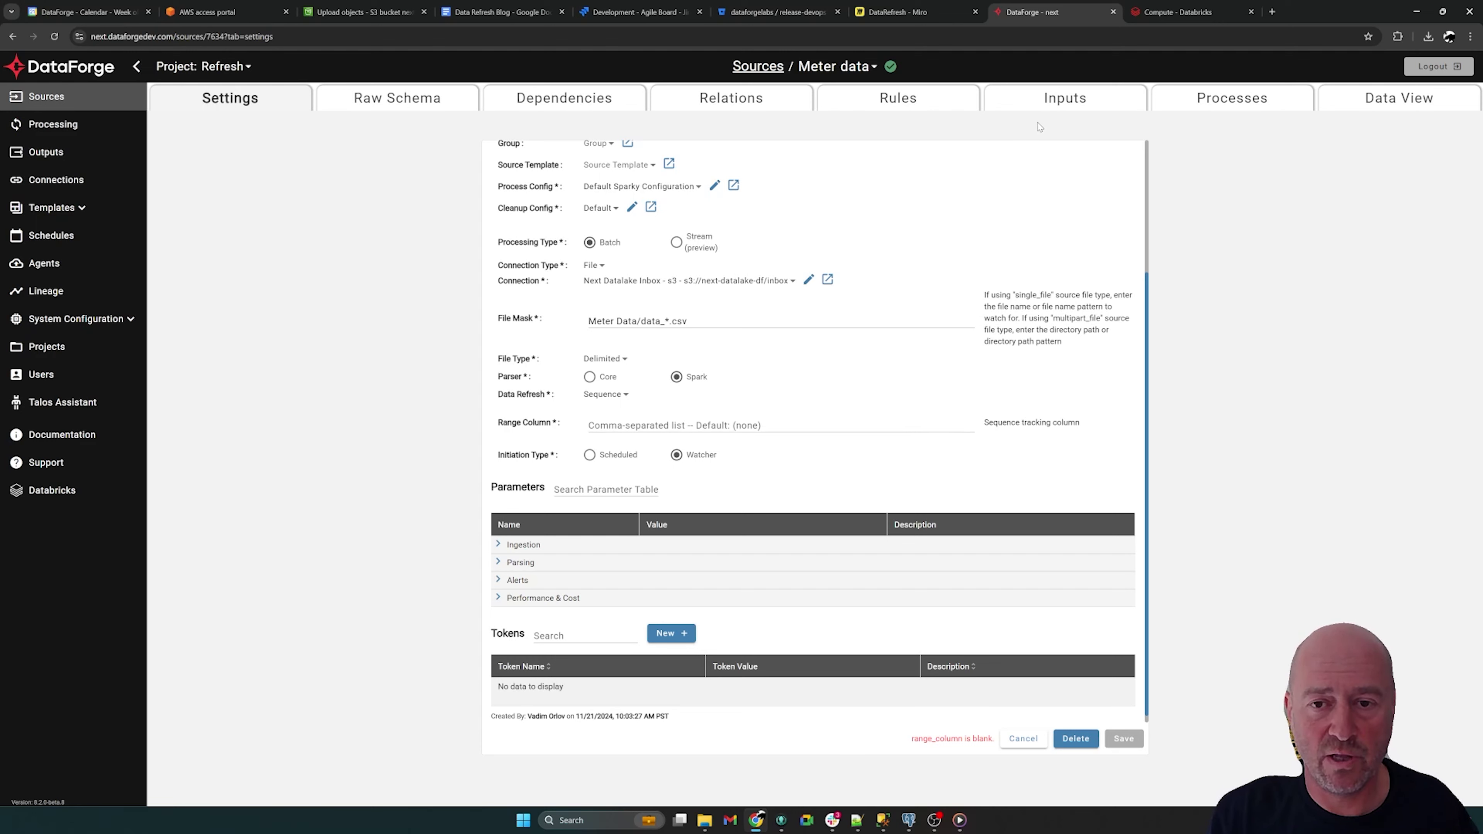
left_click(625, 395)
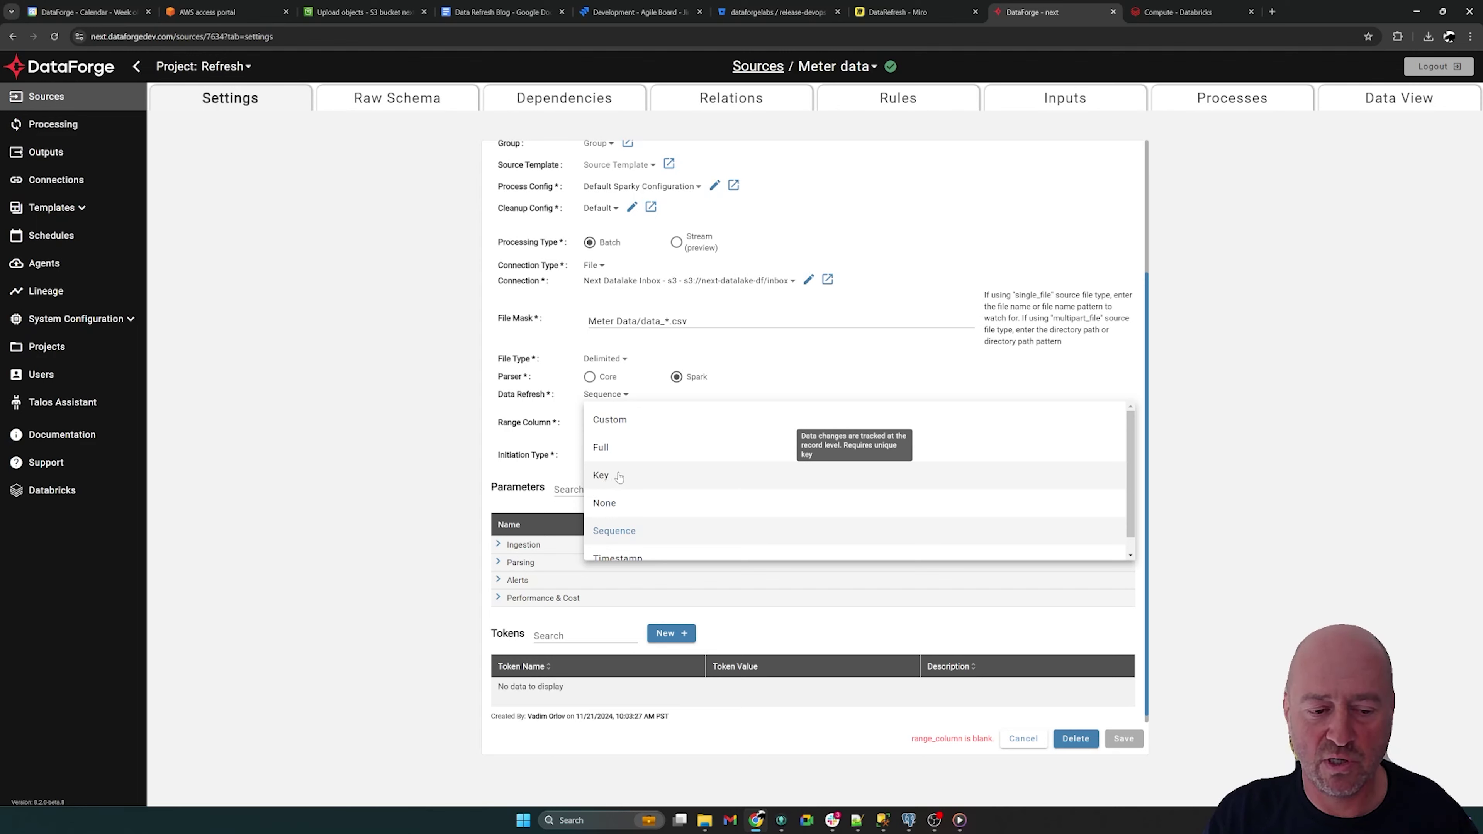
scroll(611, 476, "down", 1)
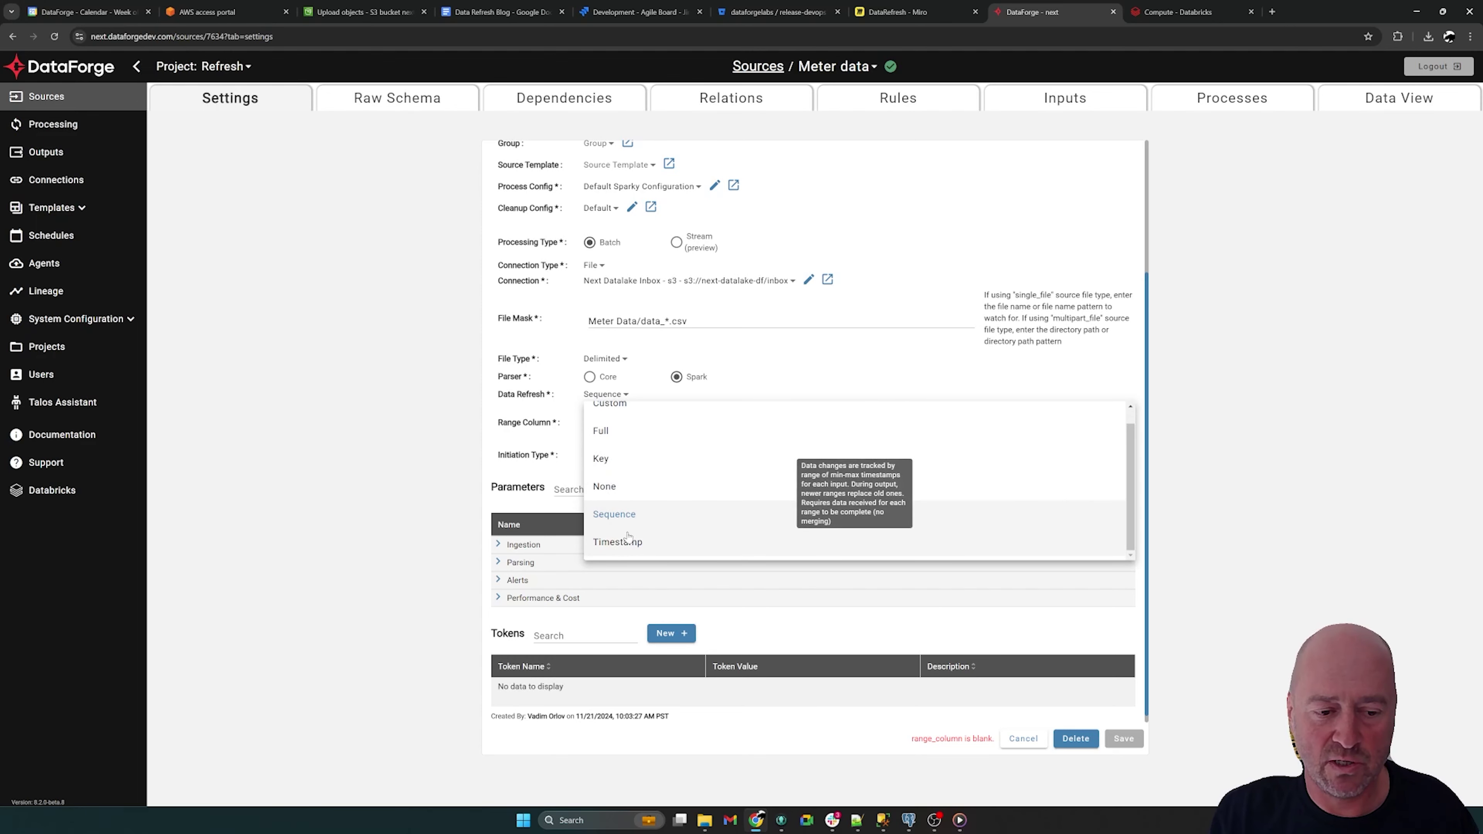
scroll(628, 534, "up", 1)
scroll(627, 520, "up", 1)
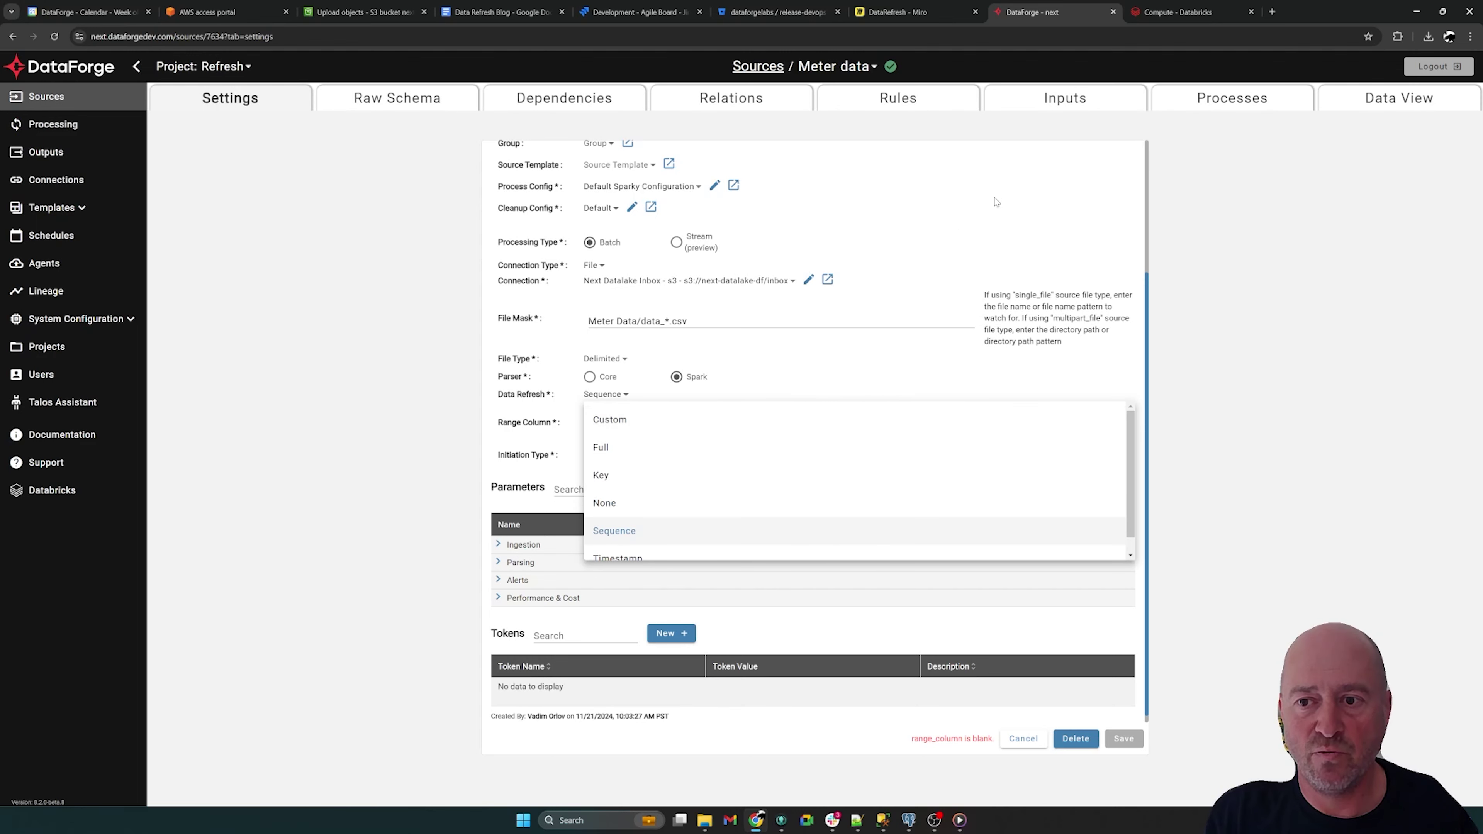
left_click(1219, 134)
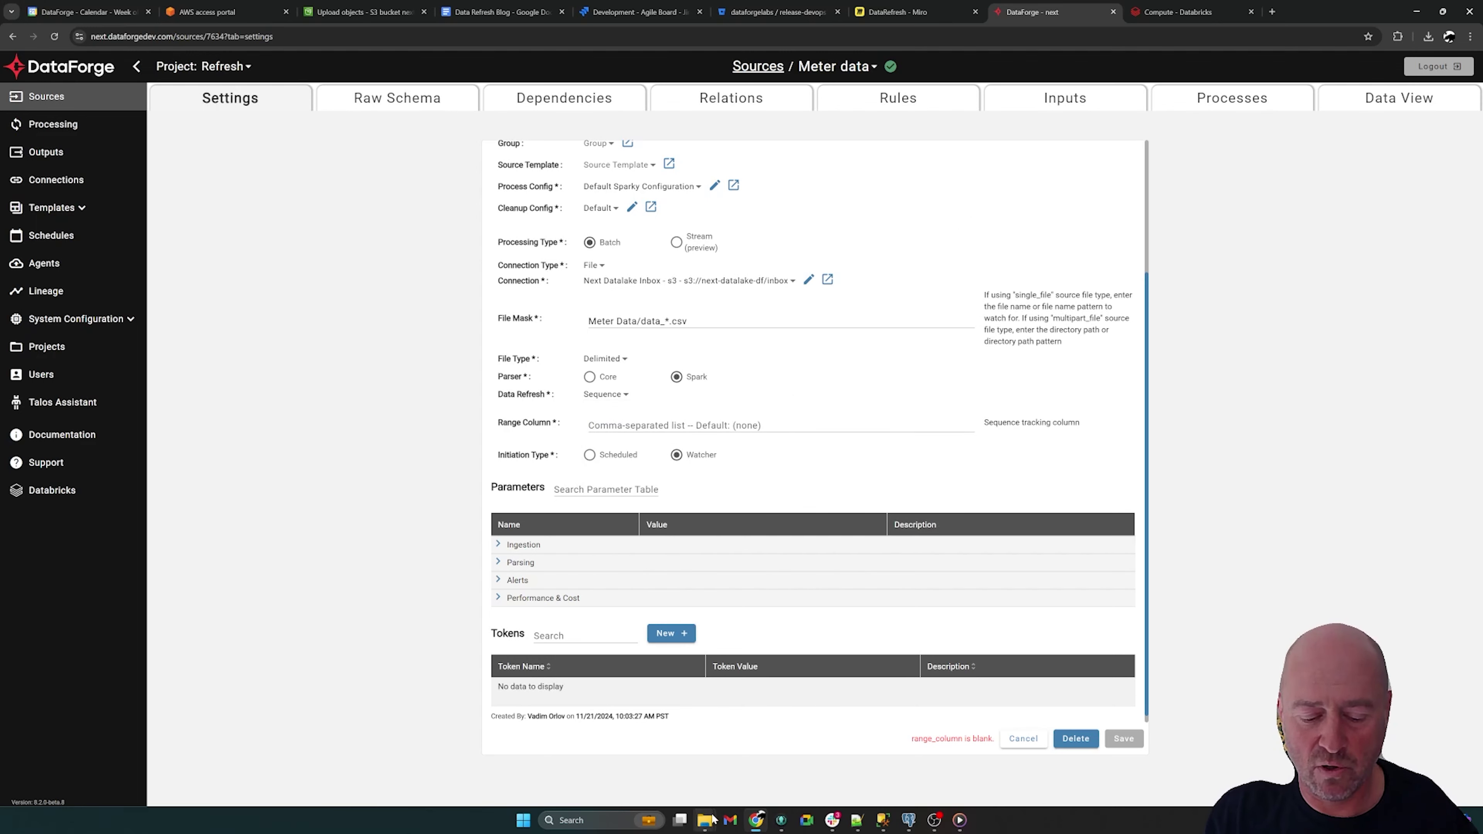
Open data_2_3_2020-01-10.csv from the local MeterData folder and examine the meter IDs and timestamps in its rows.
mouse_move(706, 821)
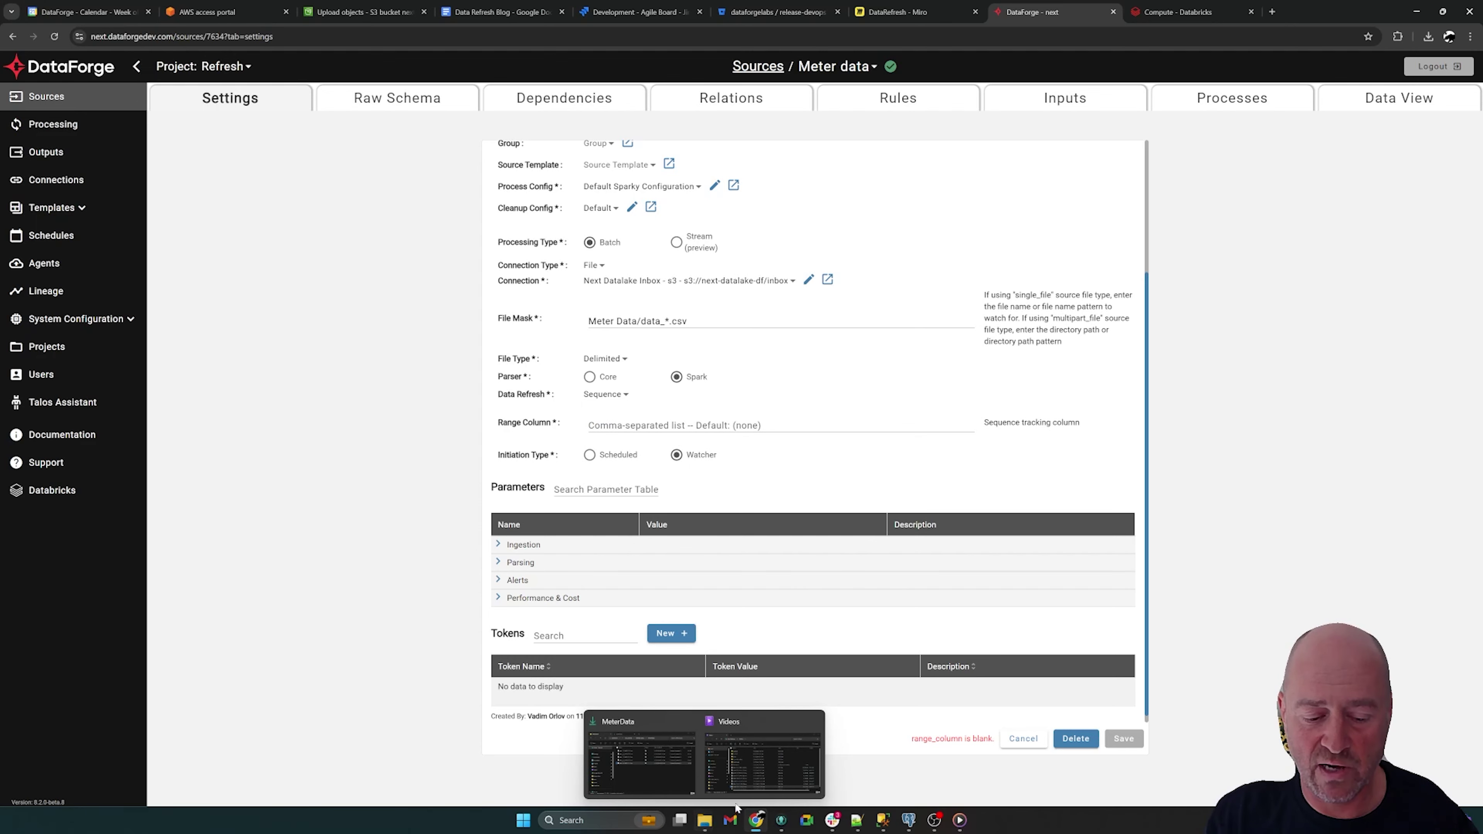
left_click(660, 765)
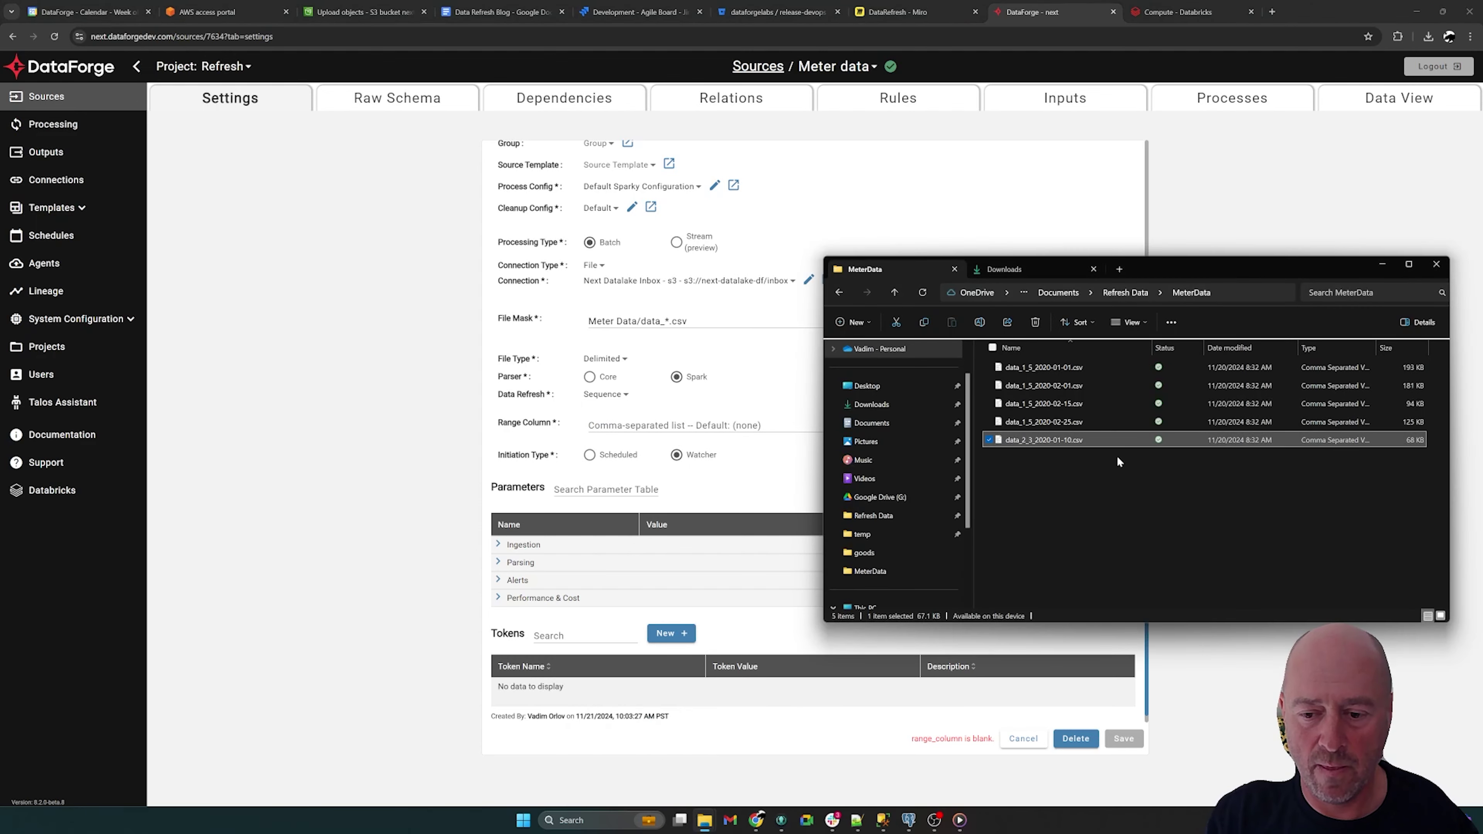
double_click(1017, 442)
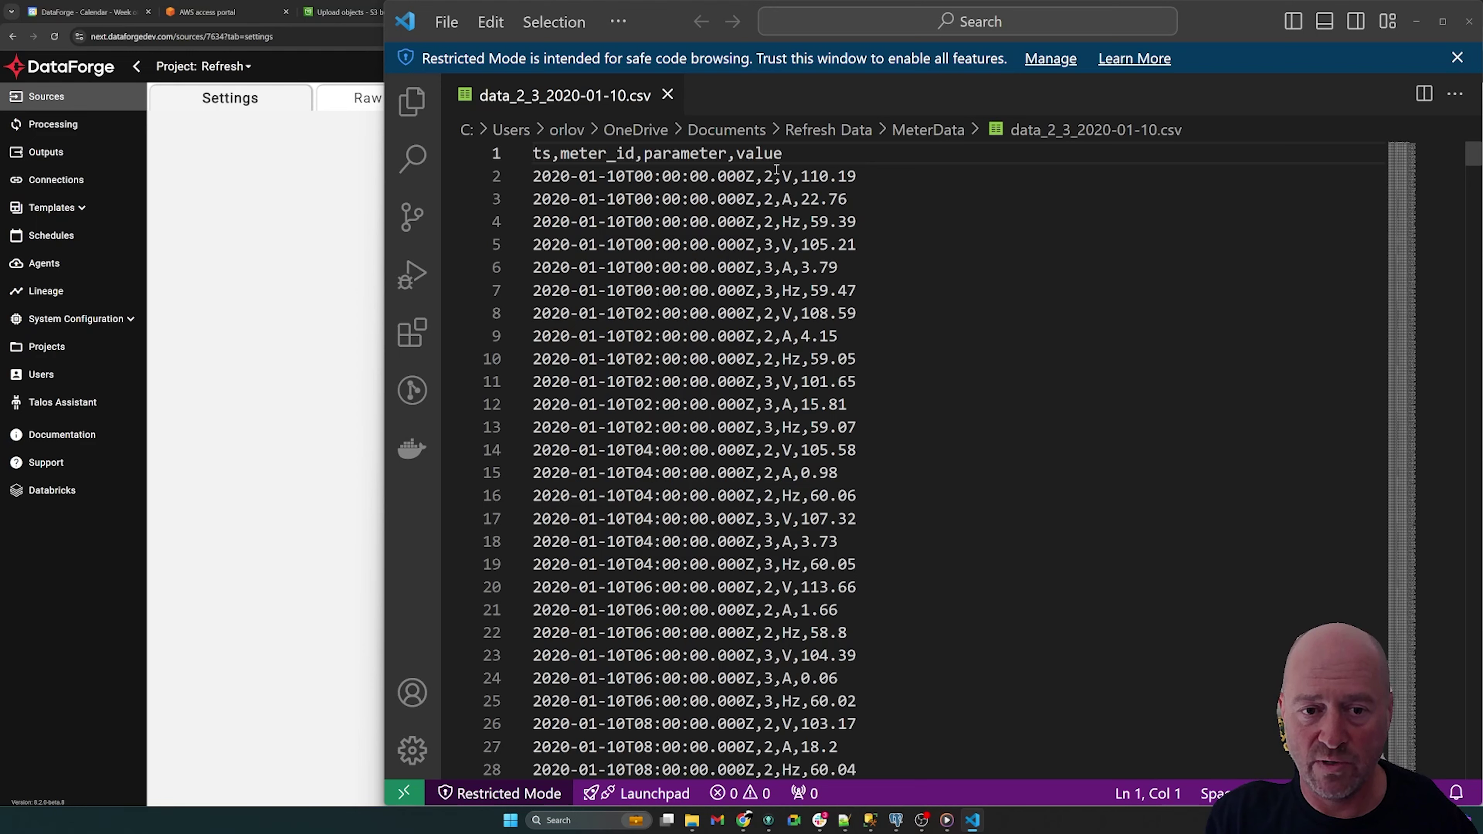
left_click_drag(768, 176, 773, 244)
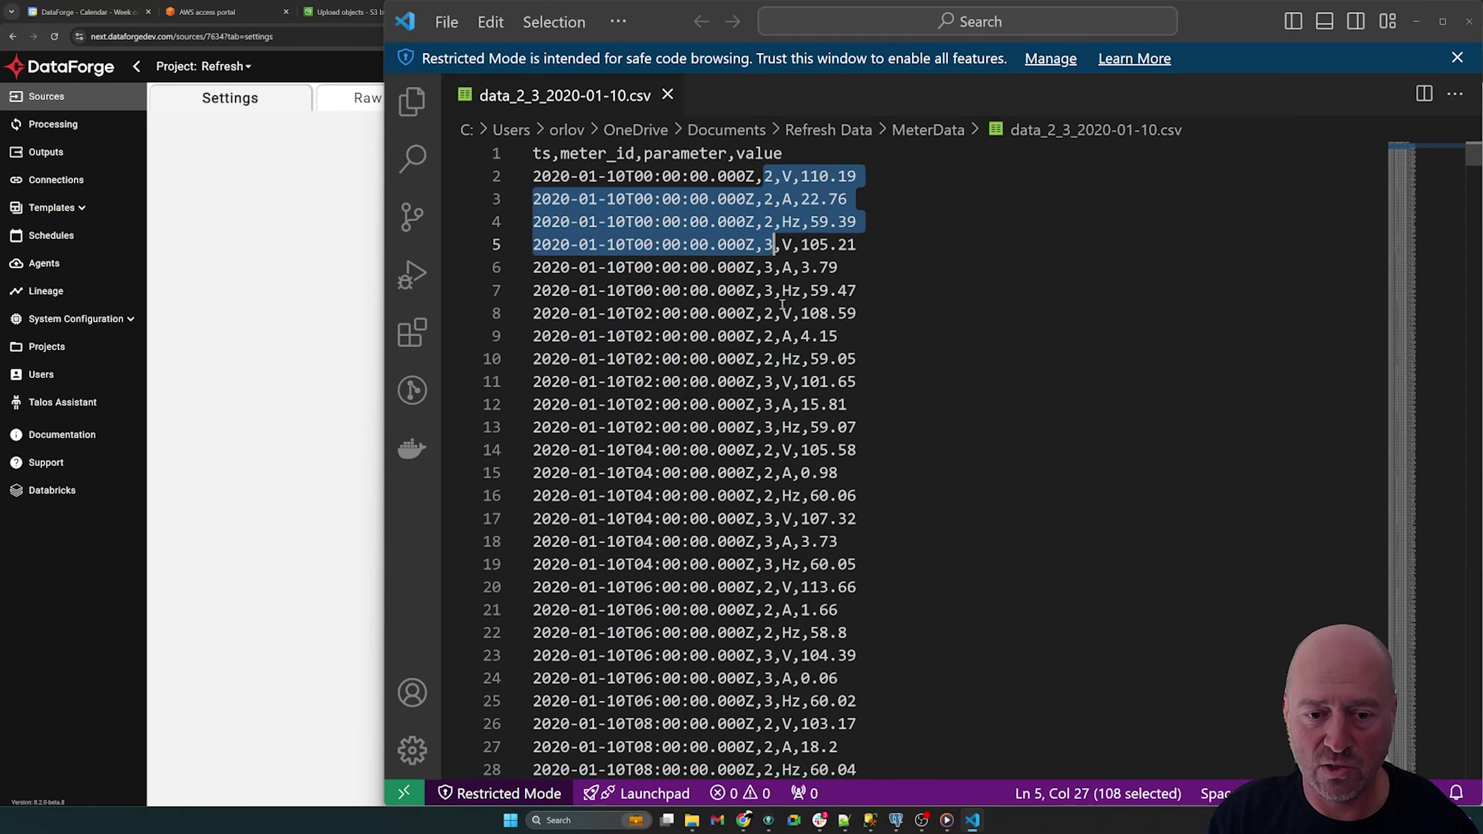
scroll(764, 268, "down", 4)
scroll(764, 268, "down", 20)
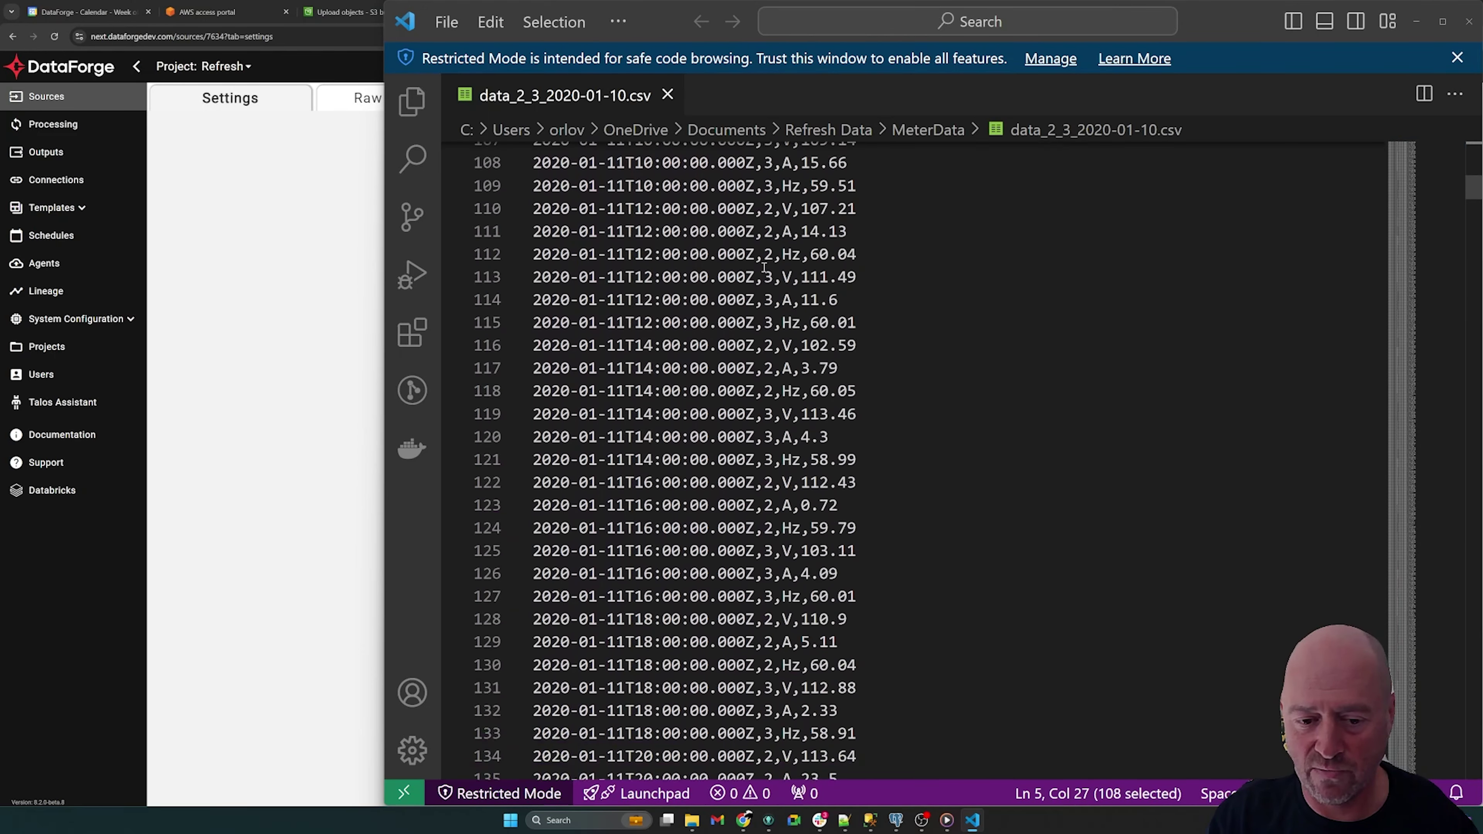
scroll(765, 268, "down", 20)
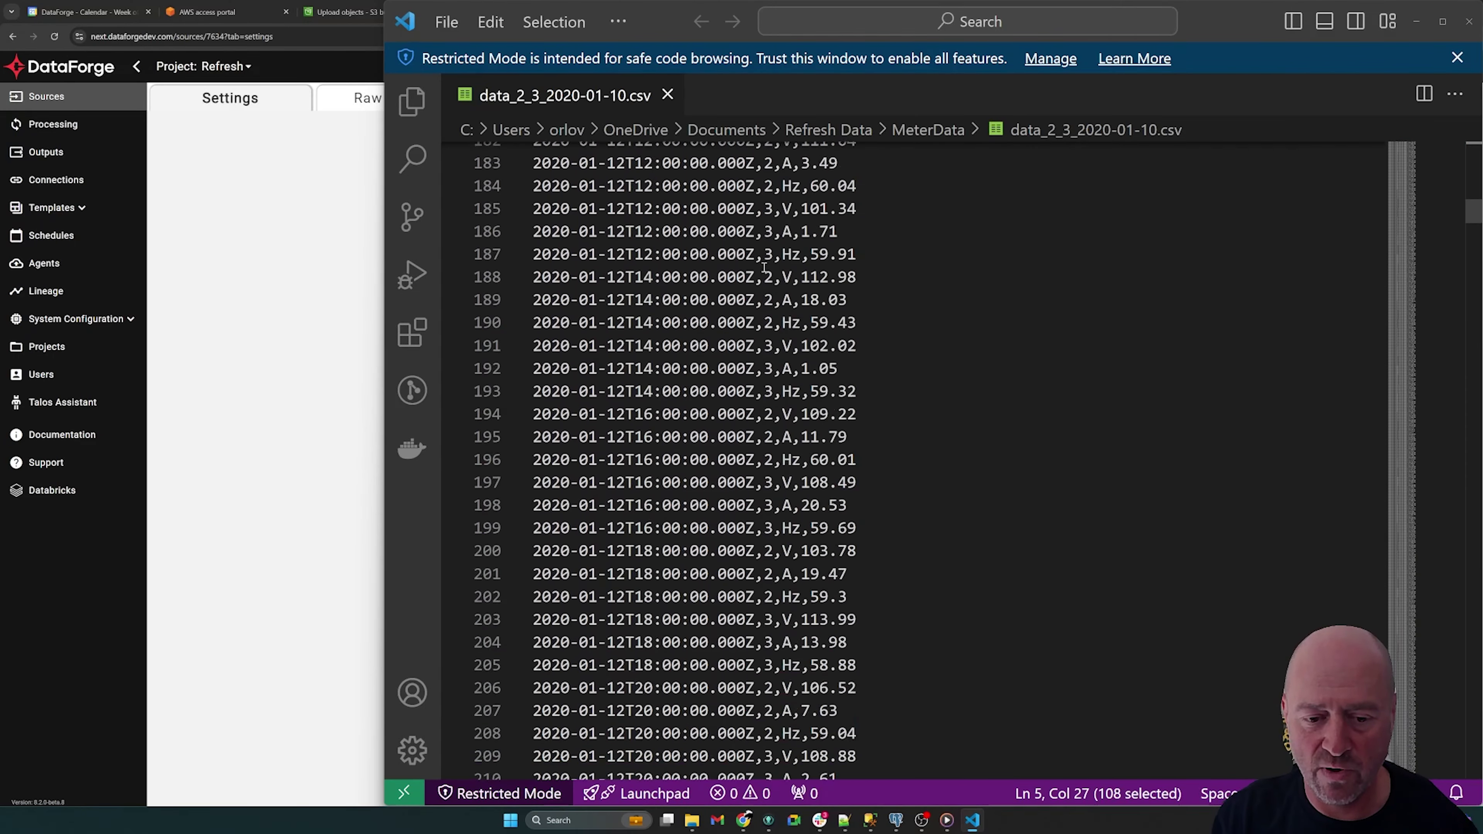
scroll(765, 268, "down", 19)
scroll(764, 268, "up", 14)
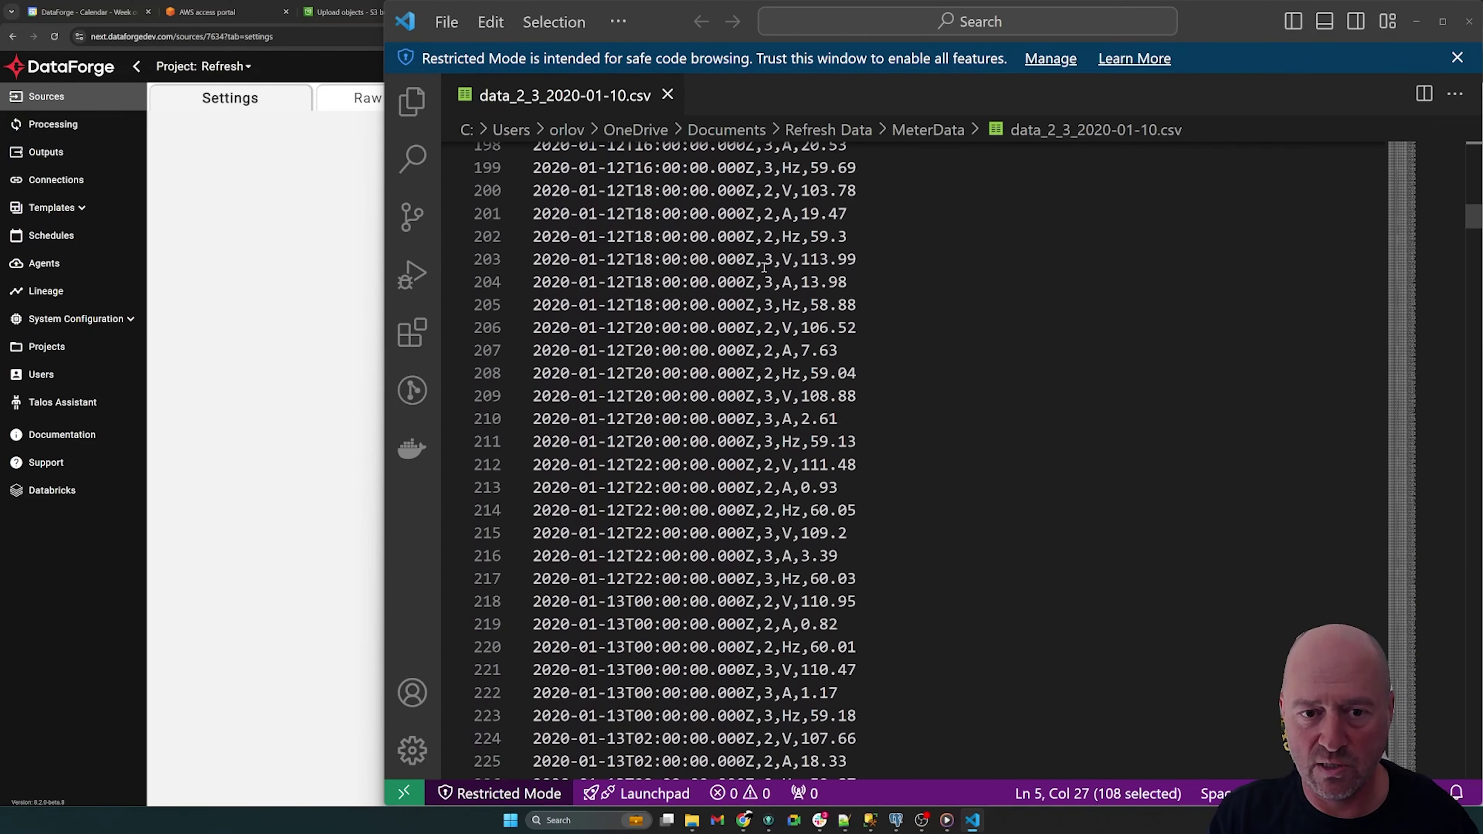
scroll(764, 268, "up", 20)
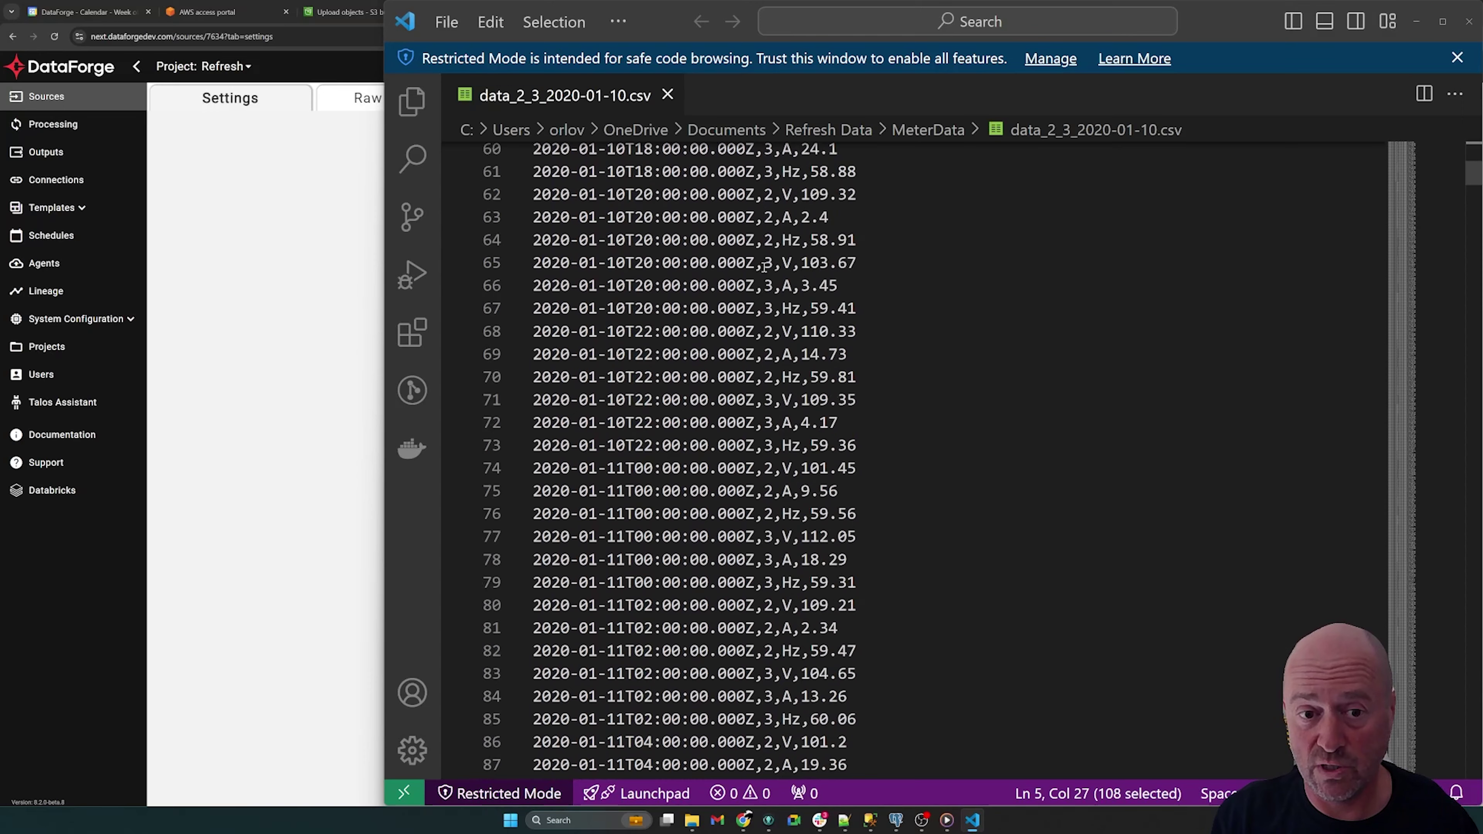
scroll(765, 268, "up", 8)
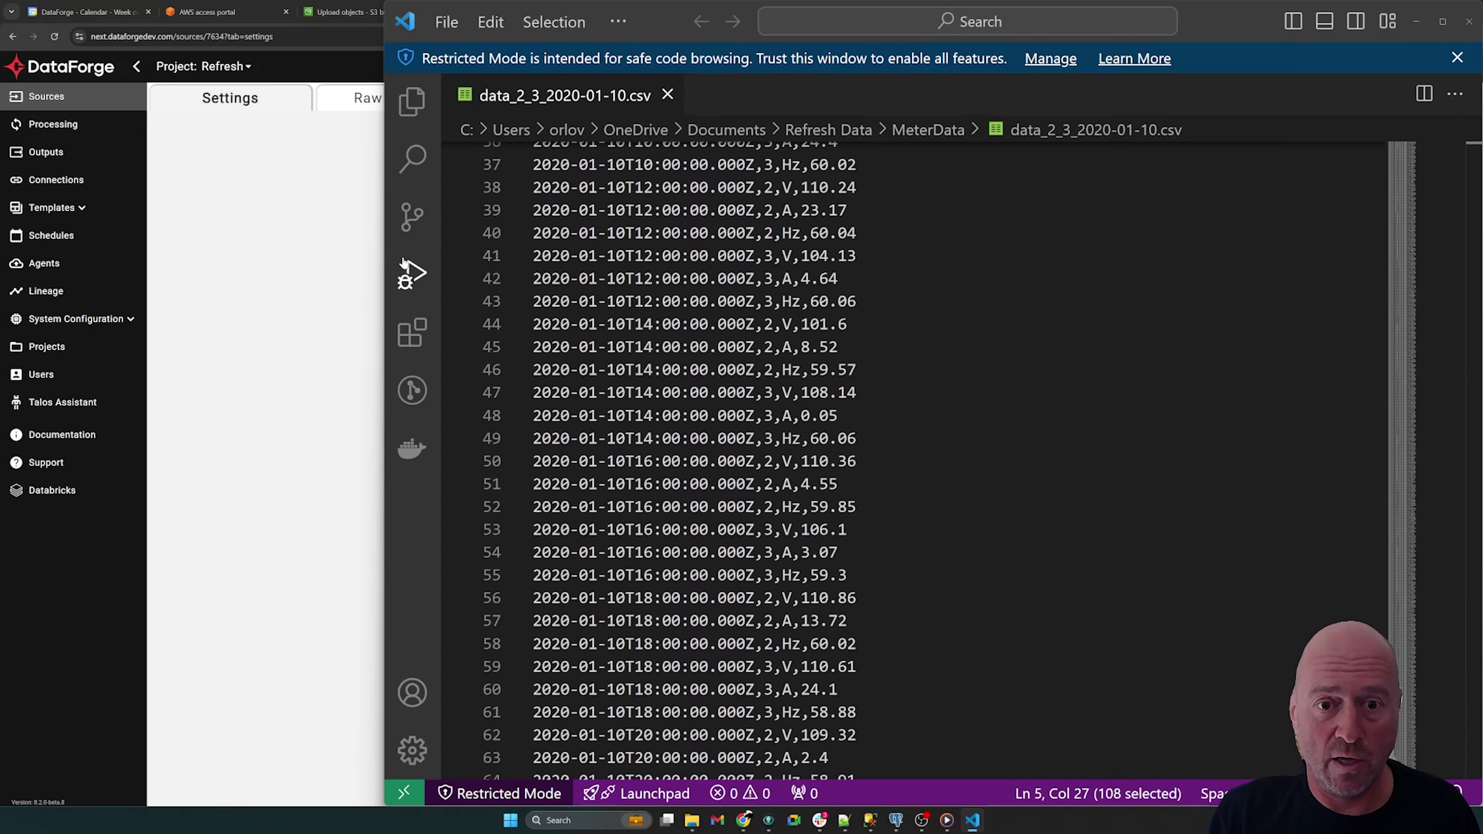
Switch back to DataForge and compare the Meter data inputs' effective record counts with the batch diagram on the Miro board.
key("alt+Tab")
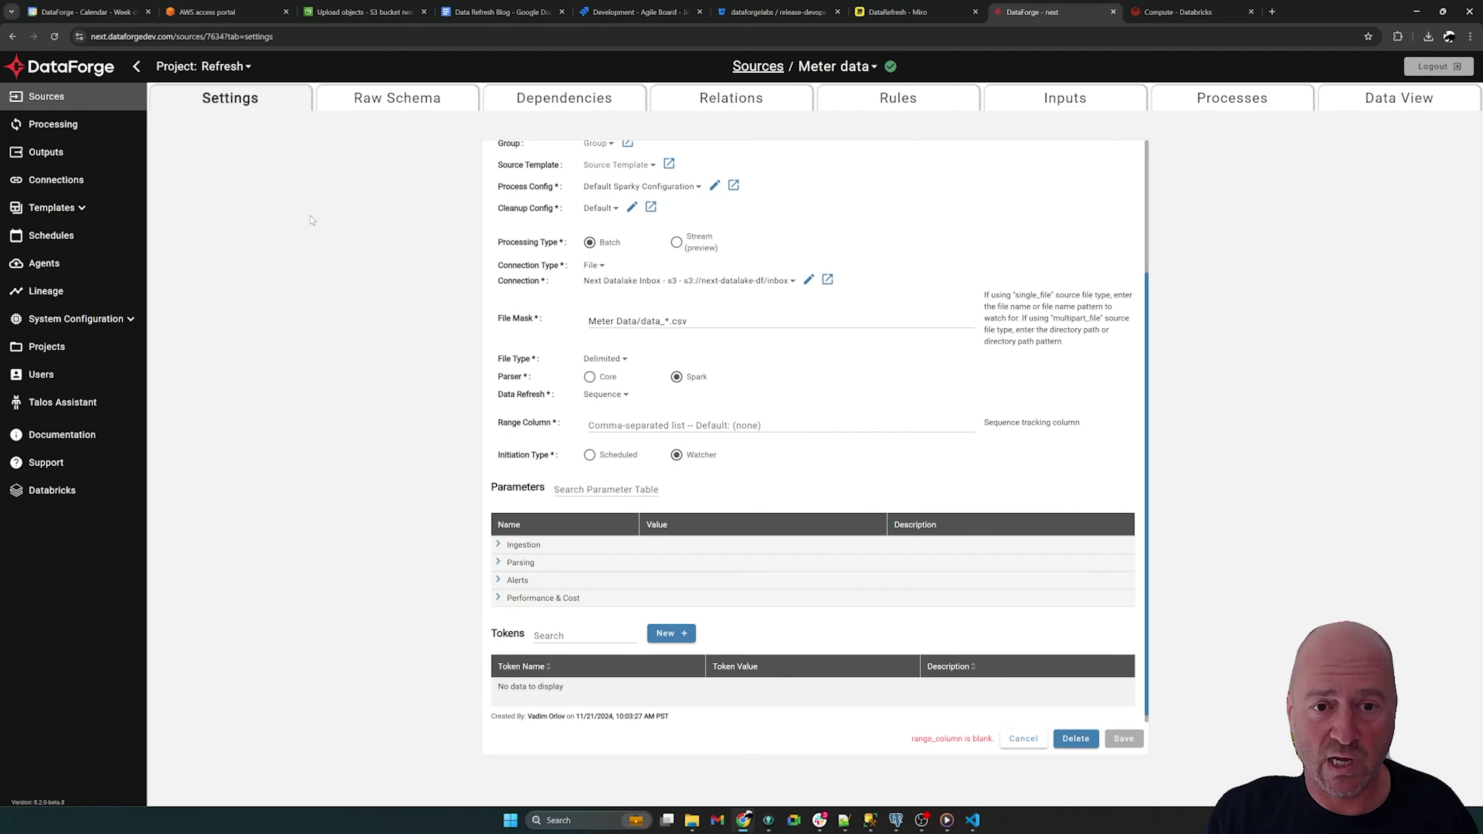
left_click(1056, 96)
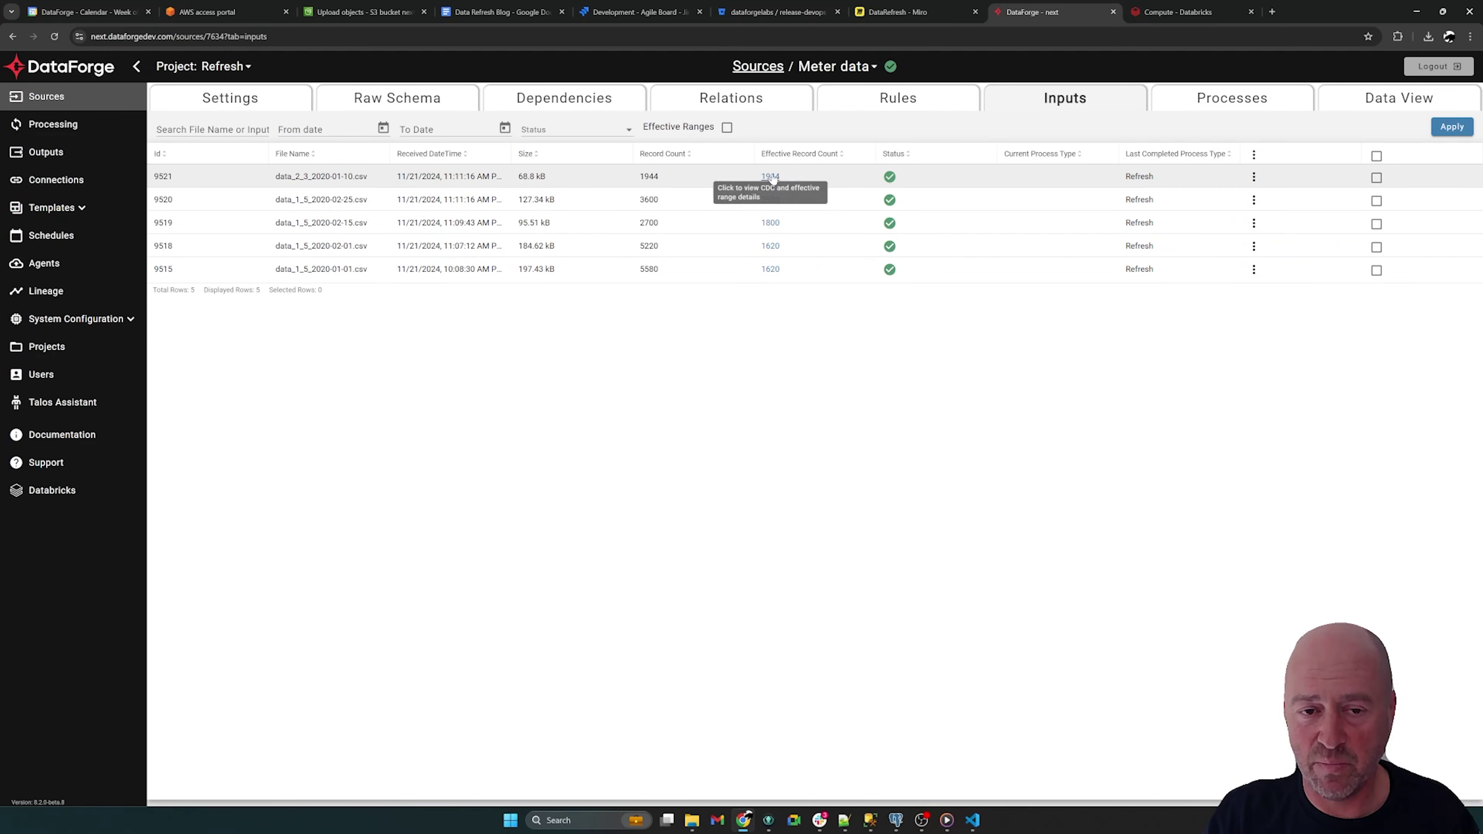
left_click(908, 19)
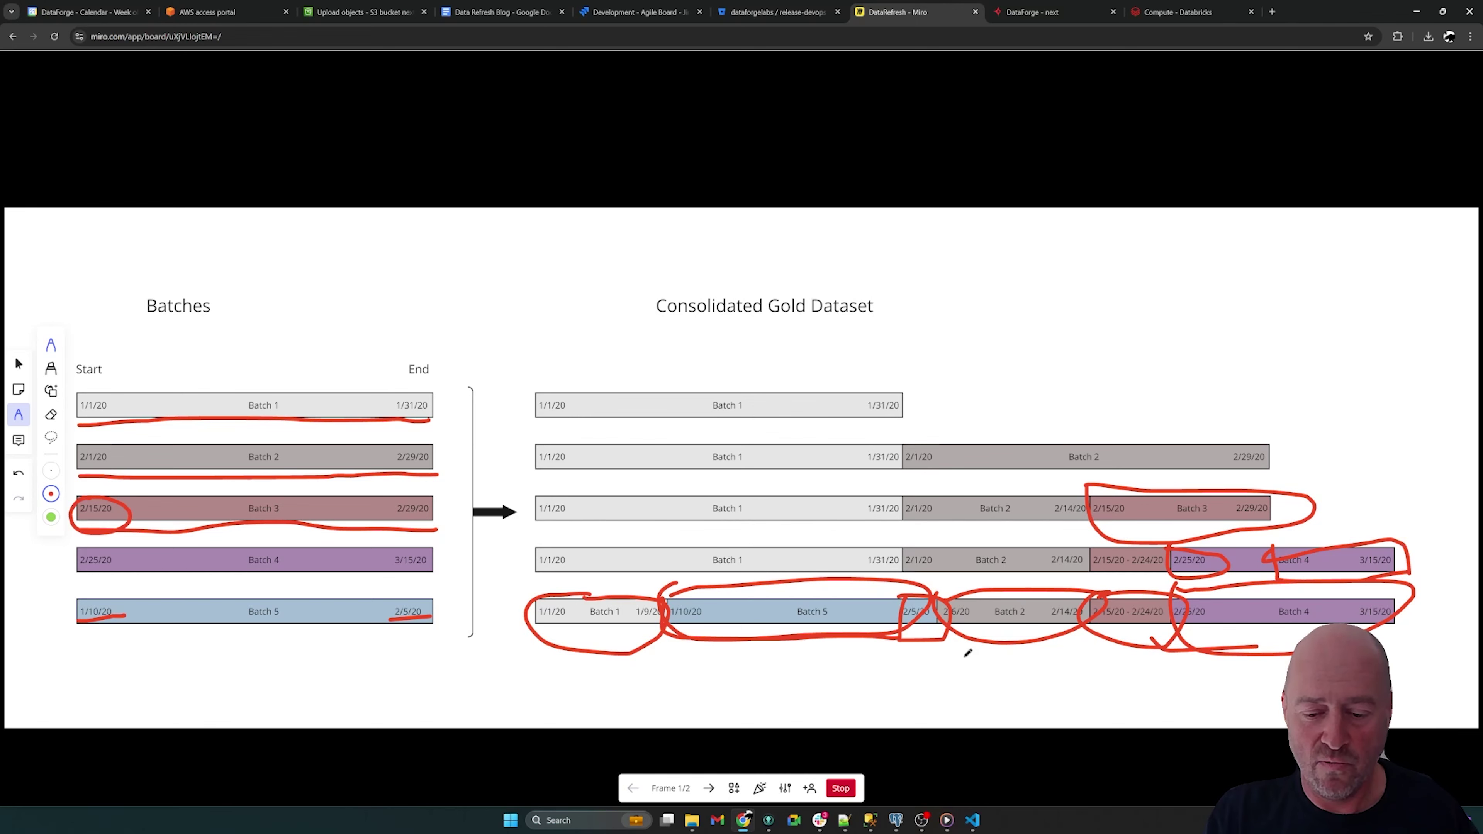
left_click(1052, 13)
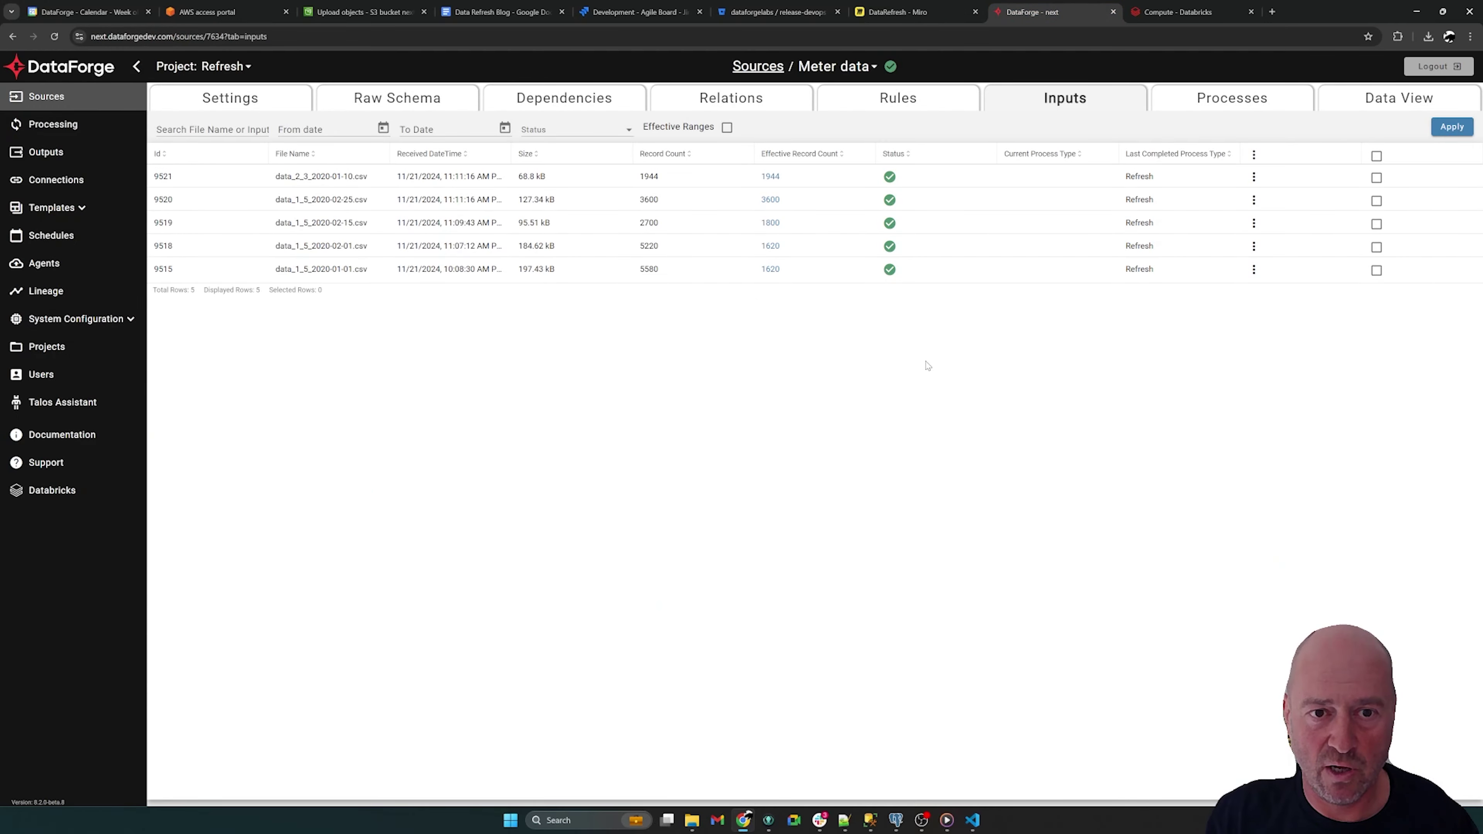
Set data refresh to Custom with delete query EXISTS( SELECT 1 FROM [Input] WHERE [Input].meter_id = [This].meter_id GROUP by [Input].meter_id HAVING [This].ts BETWEEN min([Input].ts) AND max([Input].ts) ).
left_click(246, 99)
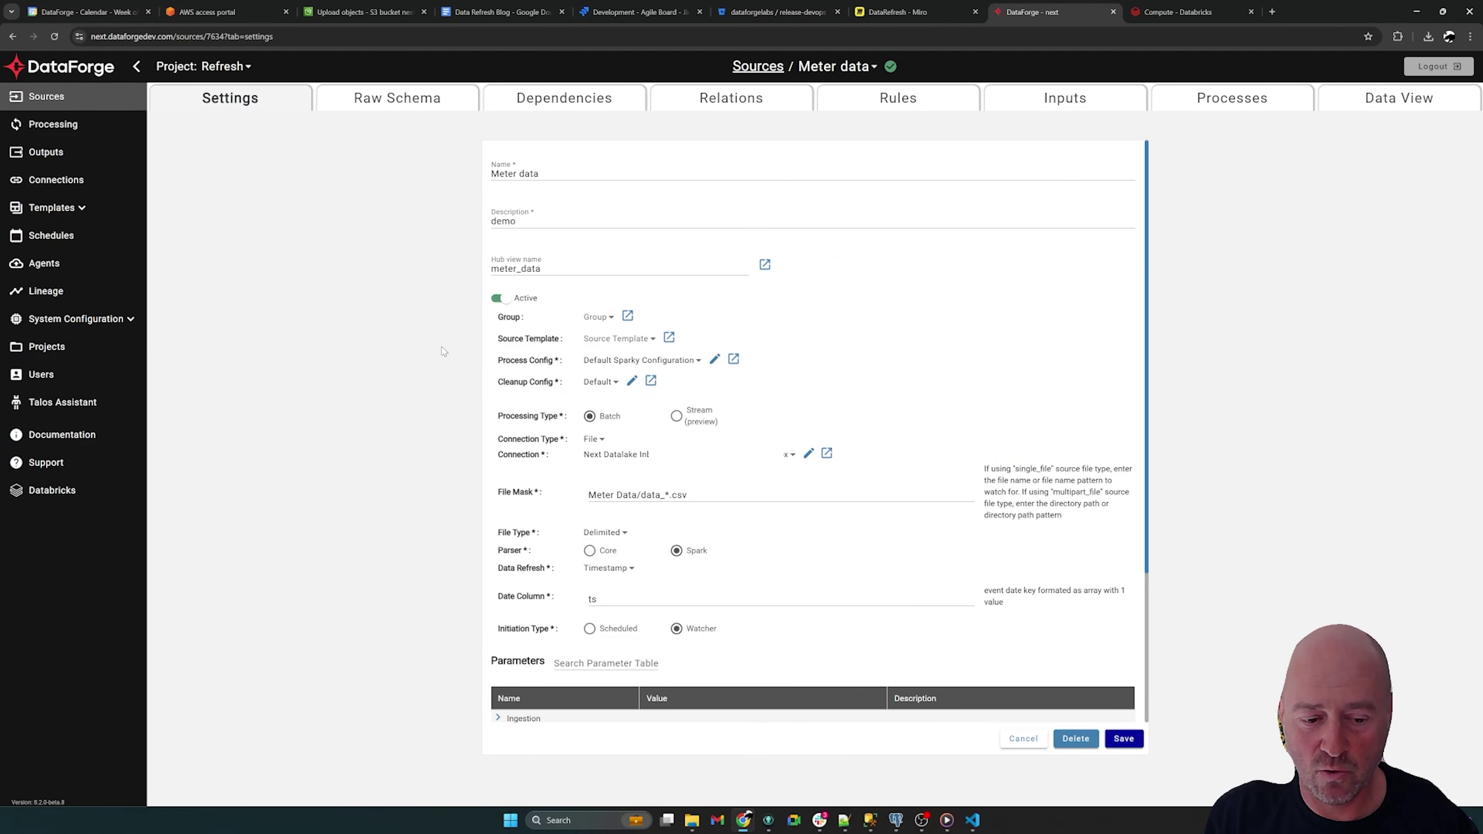
left_click(627, 569)
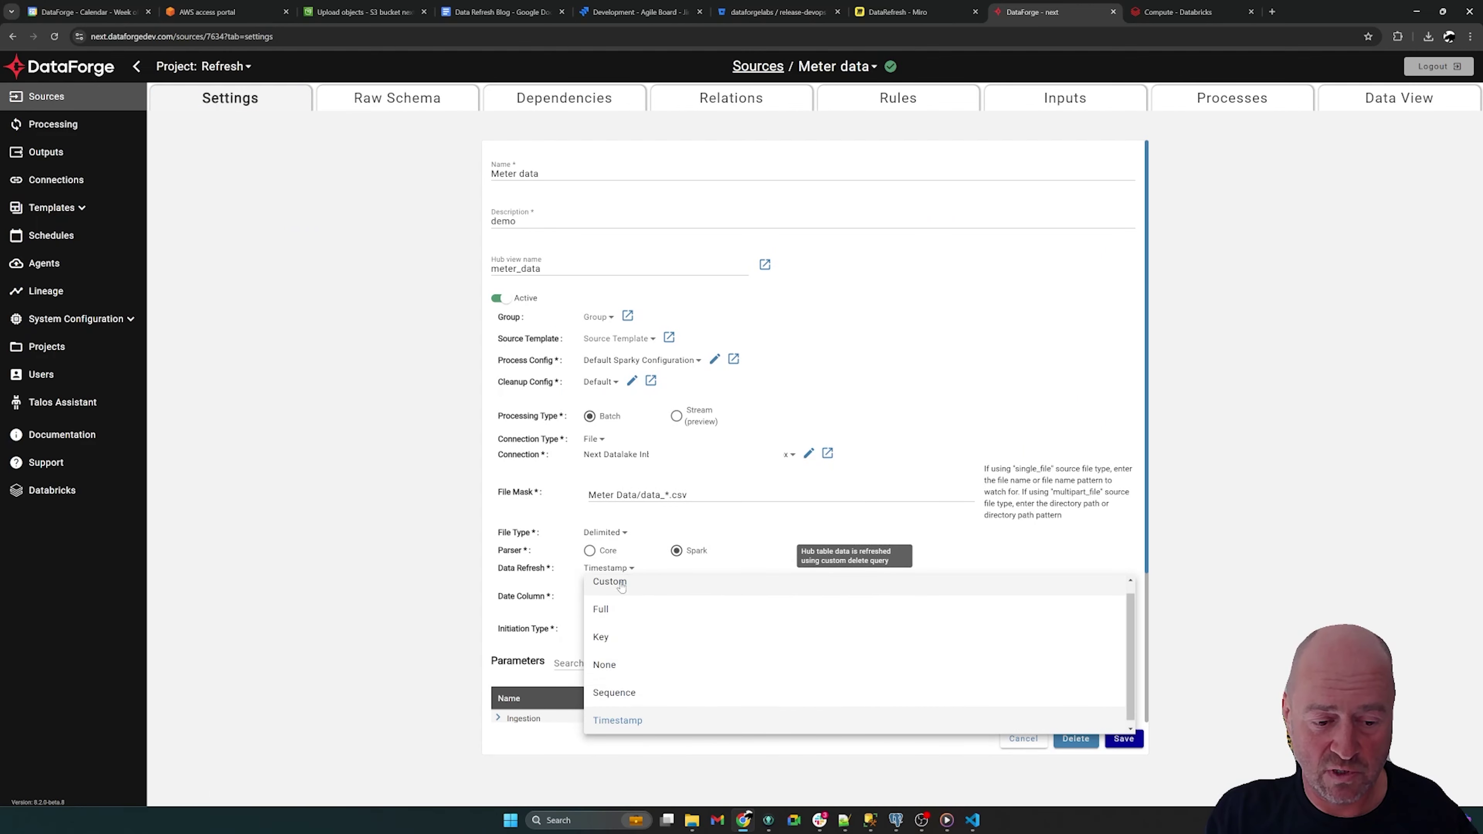
left_click(642, 582)
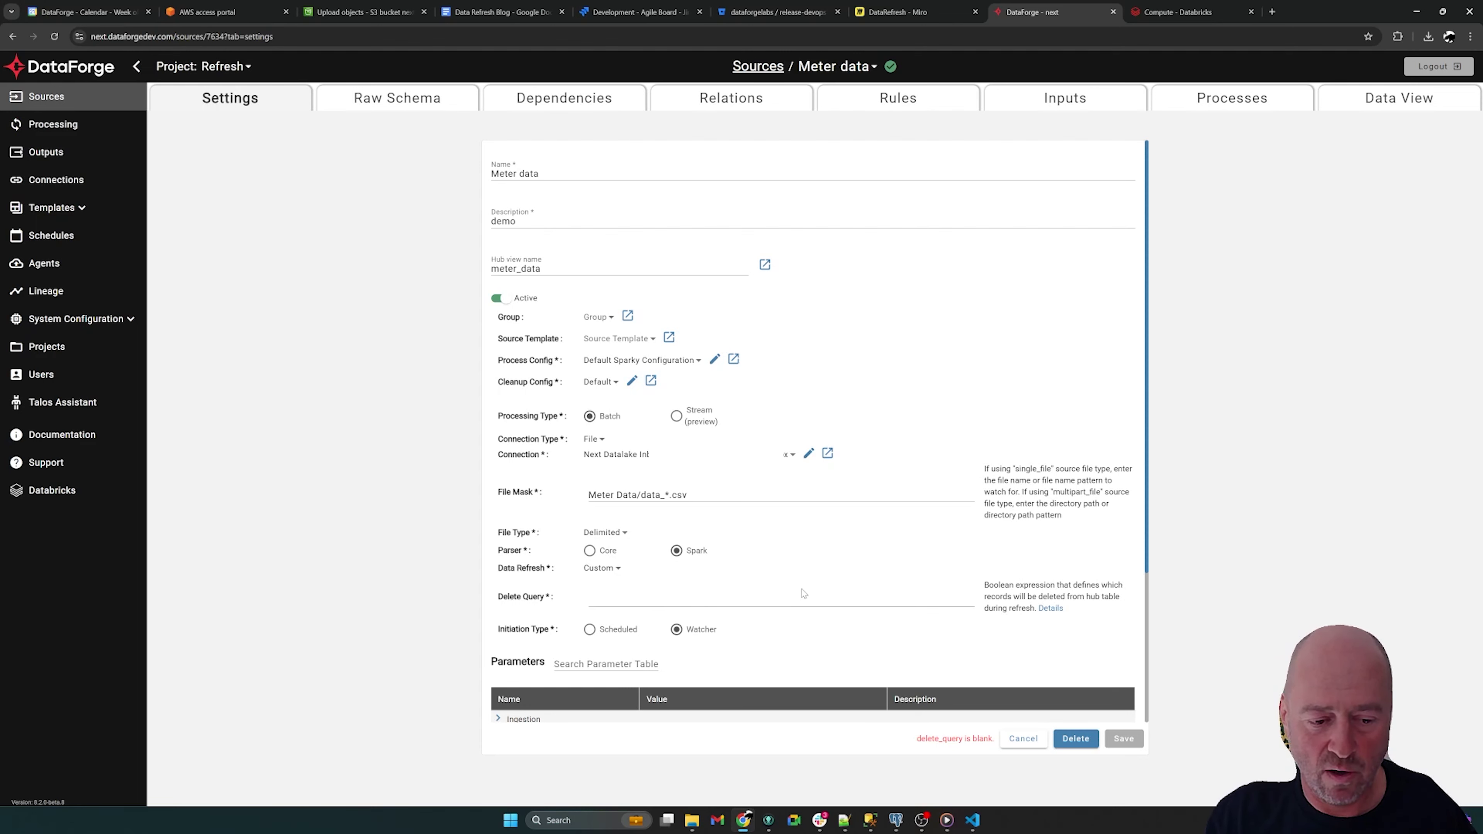
left_click(615, 594)
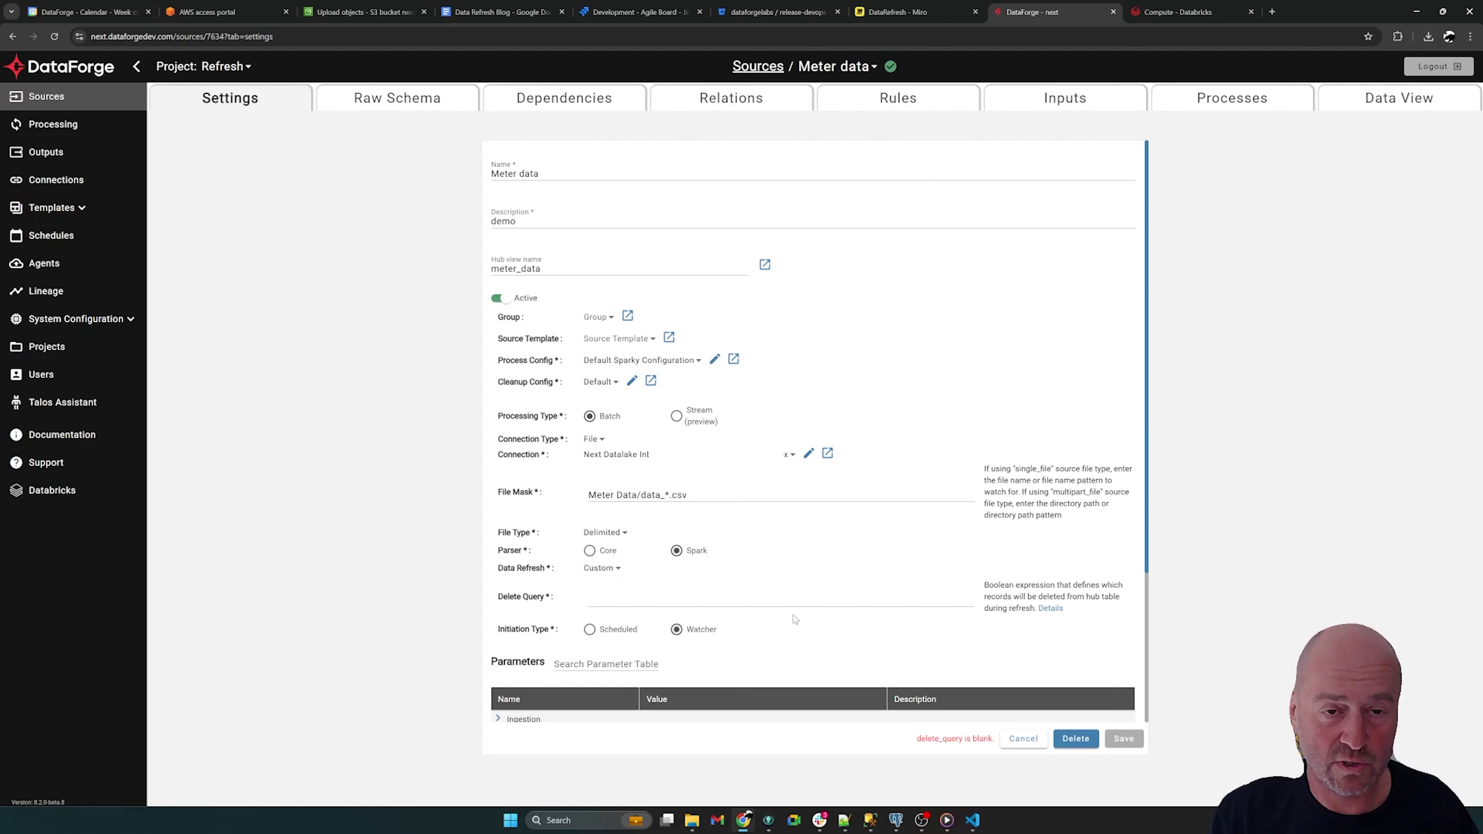
left_click(762, 601)
type("EXISTS( SELECT 1 FROM [Input] WHERE [Input].meter_id = [This].meter_id GROUP by [Input].meter_id HAVING [This].ts BETWEEN min([Input].ts) AND max([Input].ts) )")
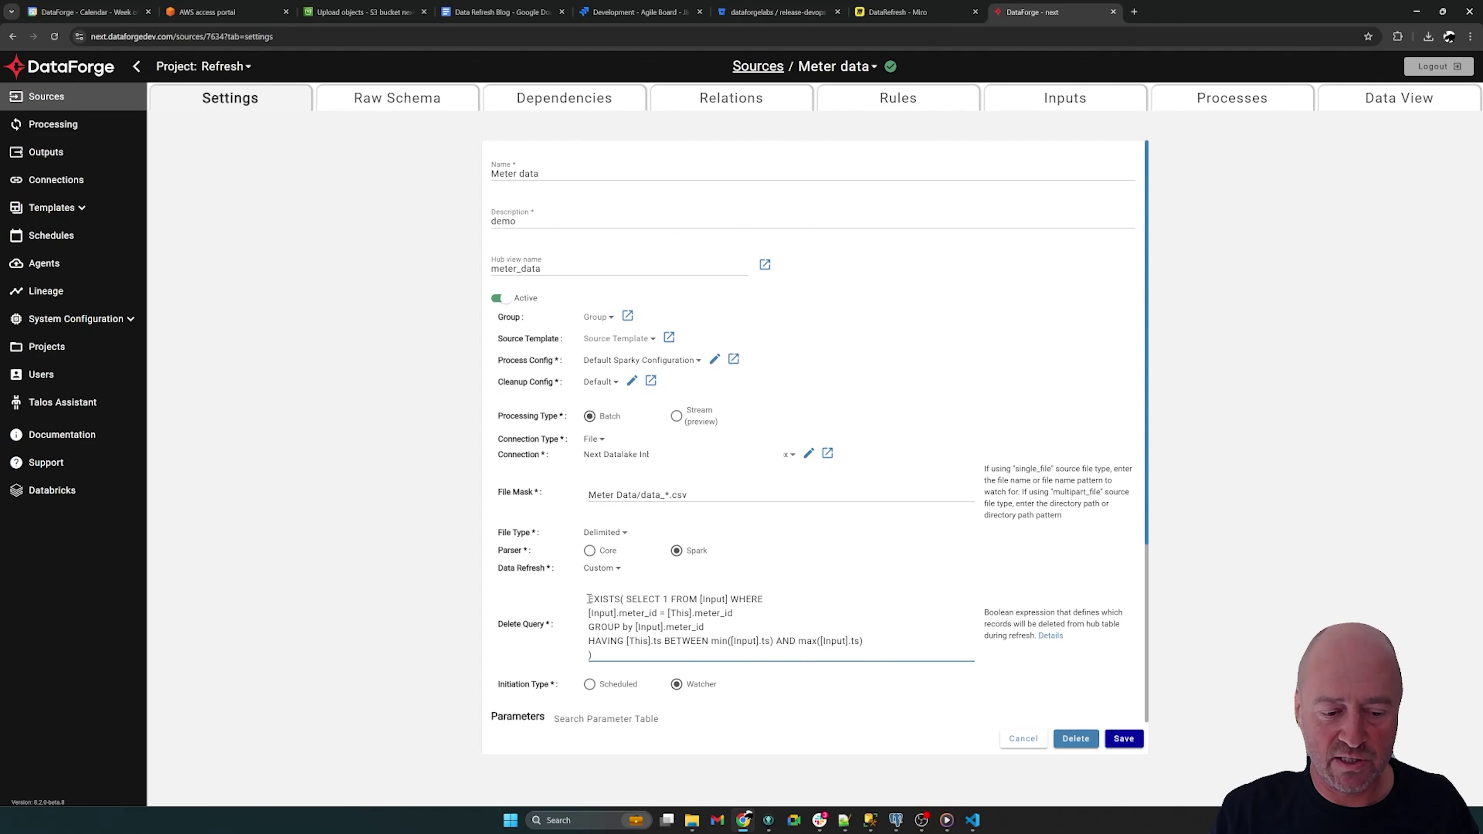
Examine the delete query's EXISTS clause, the [Input] and [This] references, the meter_id match and the HAVING condition on ts.
left_click_drag(588, 600, 622, 599)
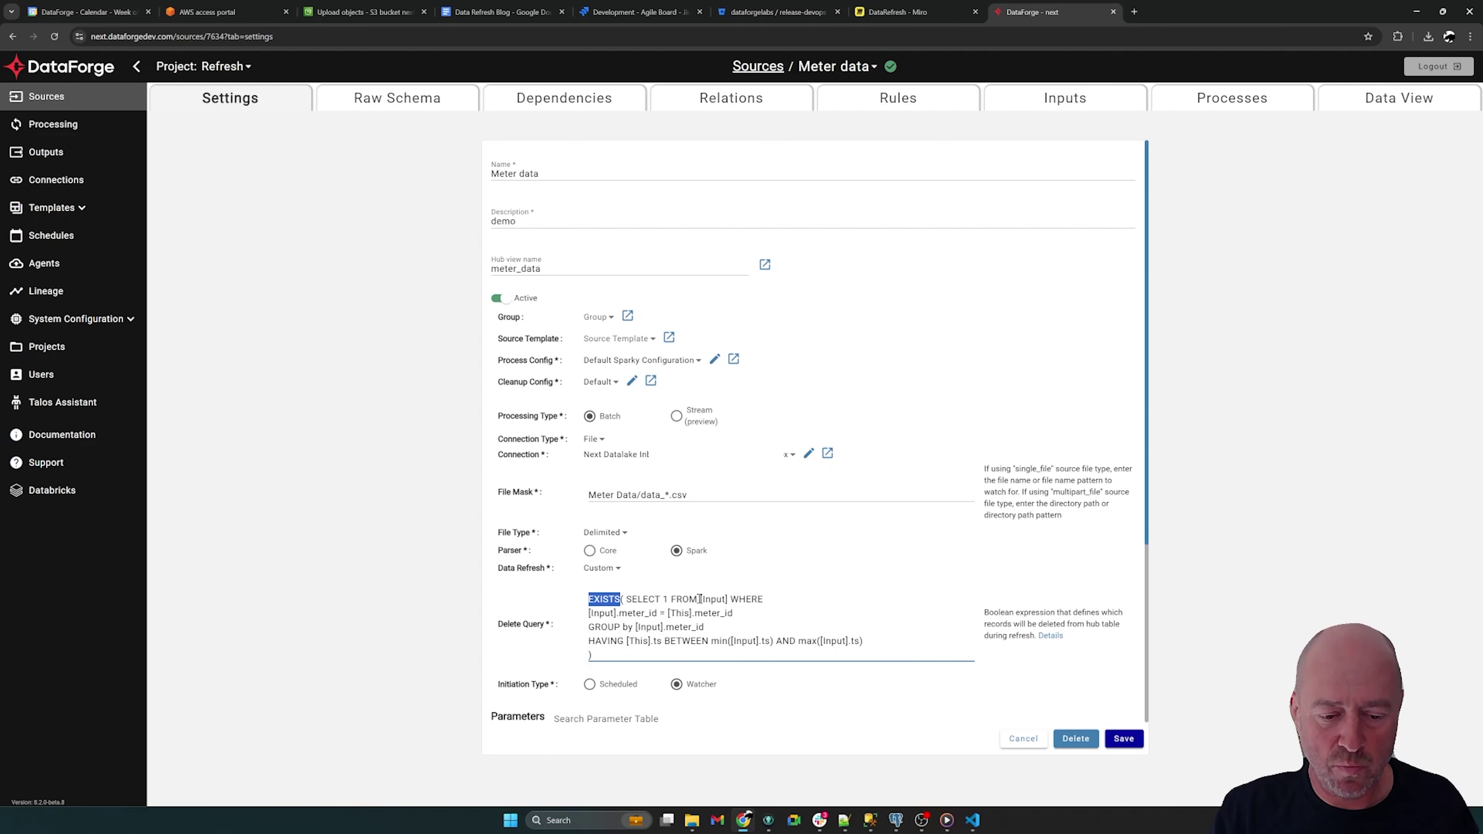
left_click_drag(699, 598, 729, 599)
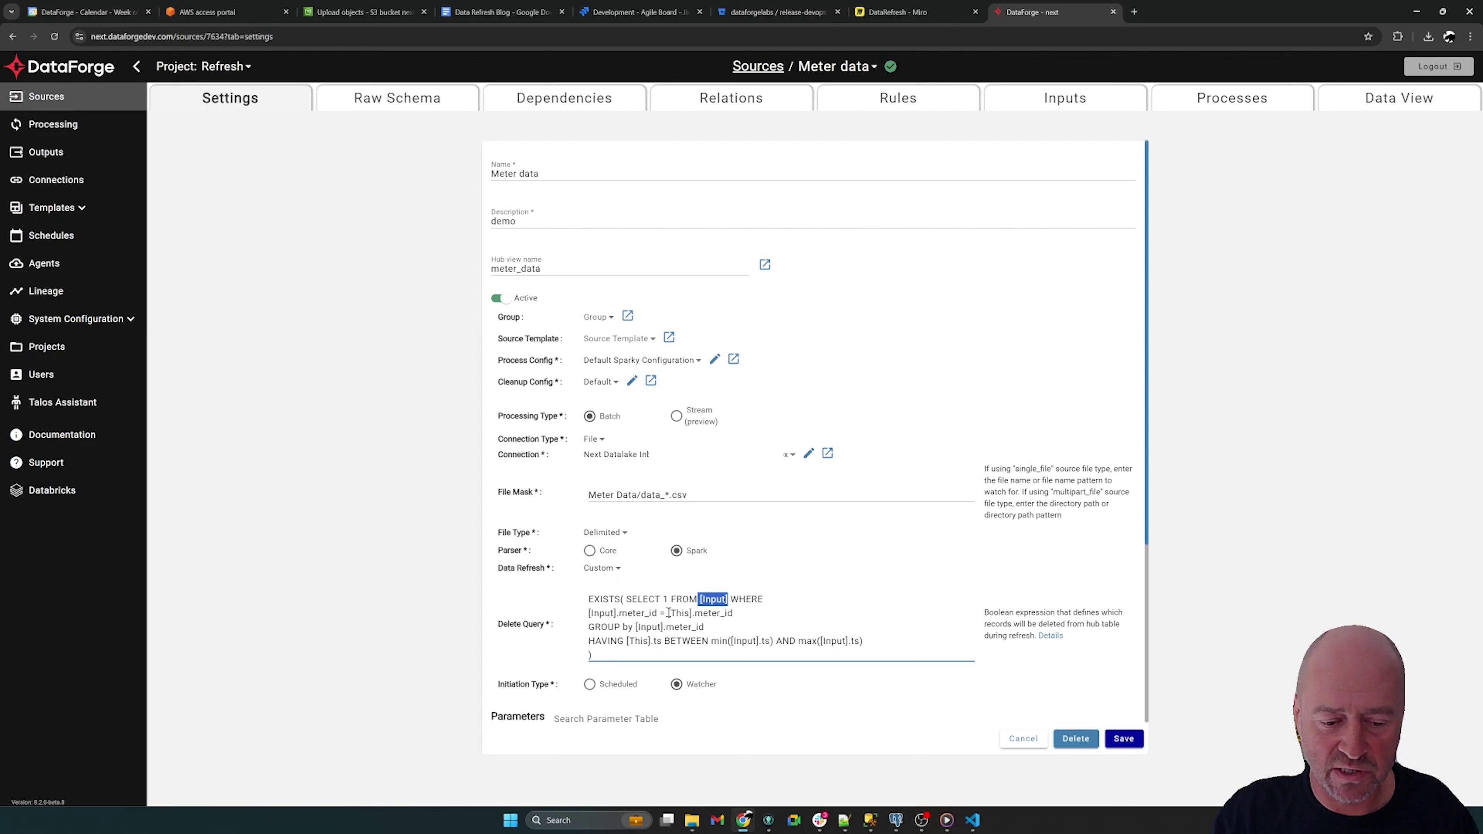
left_click_drag(669, 612, 693, 610)
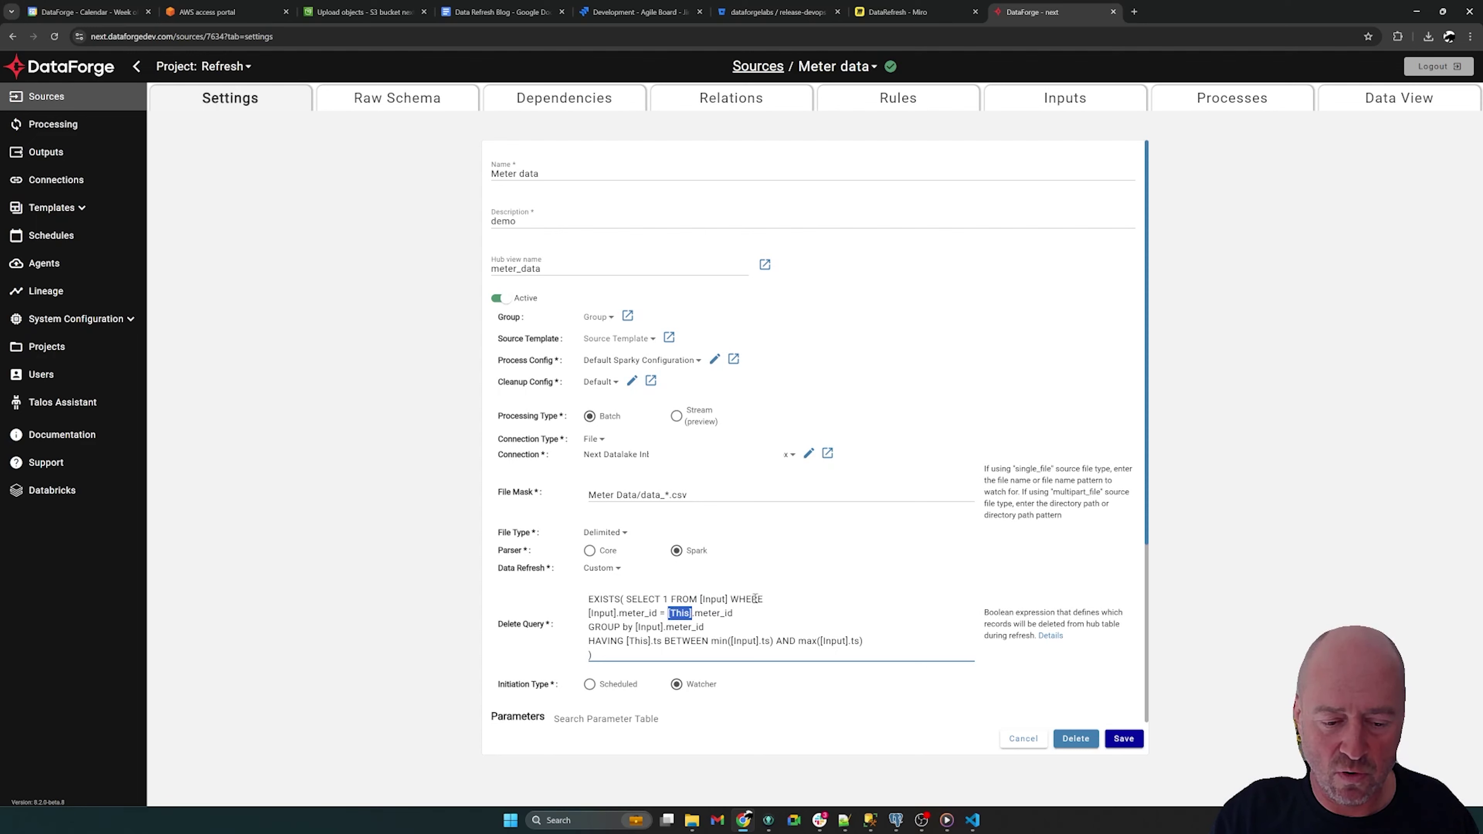
left_click(729, 601)
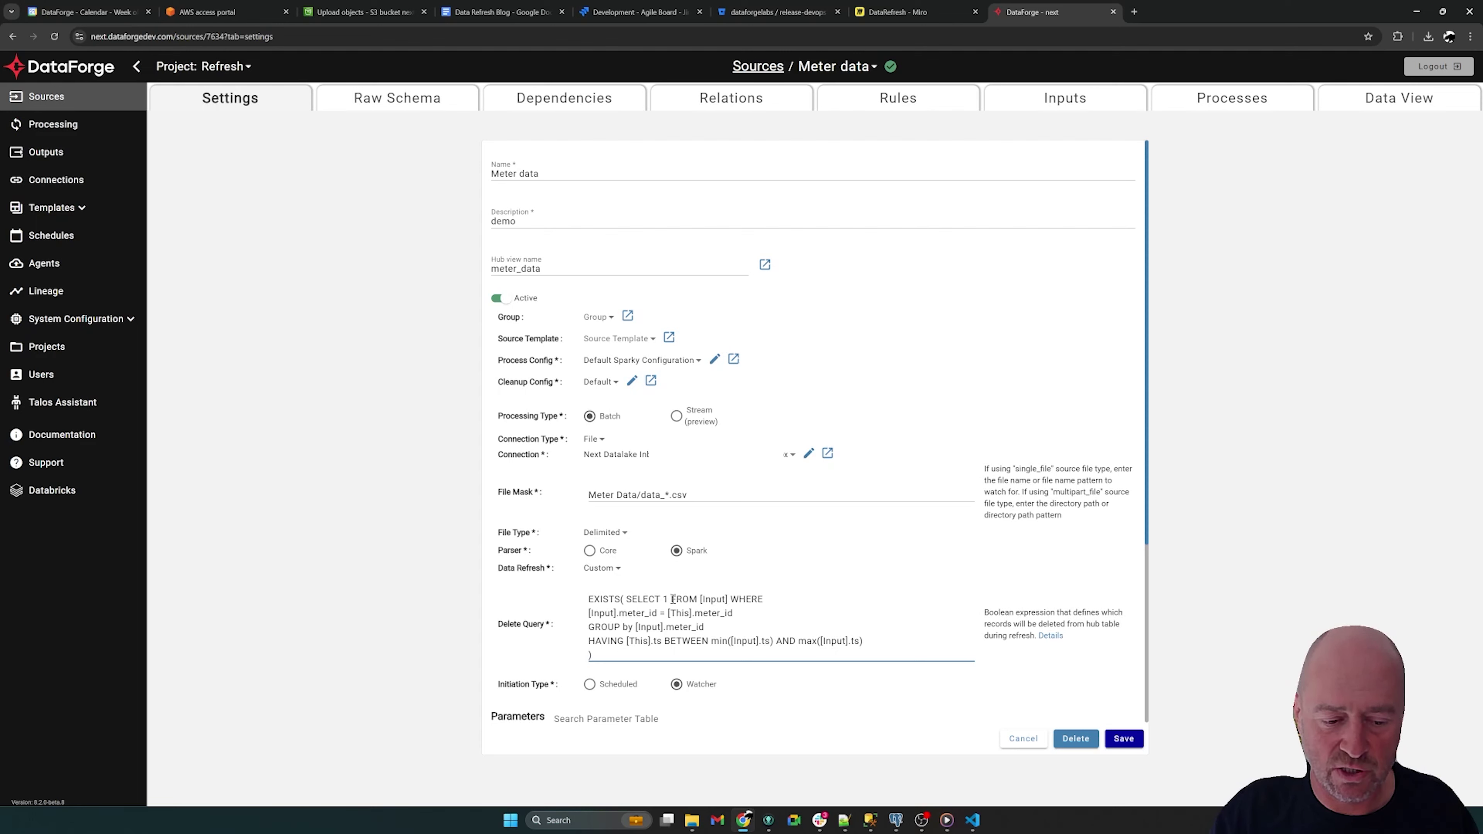
left_click(591, 614)
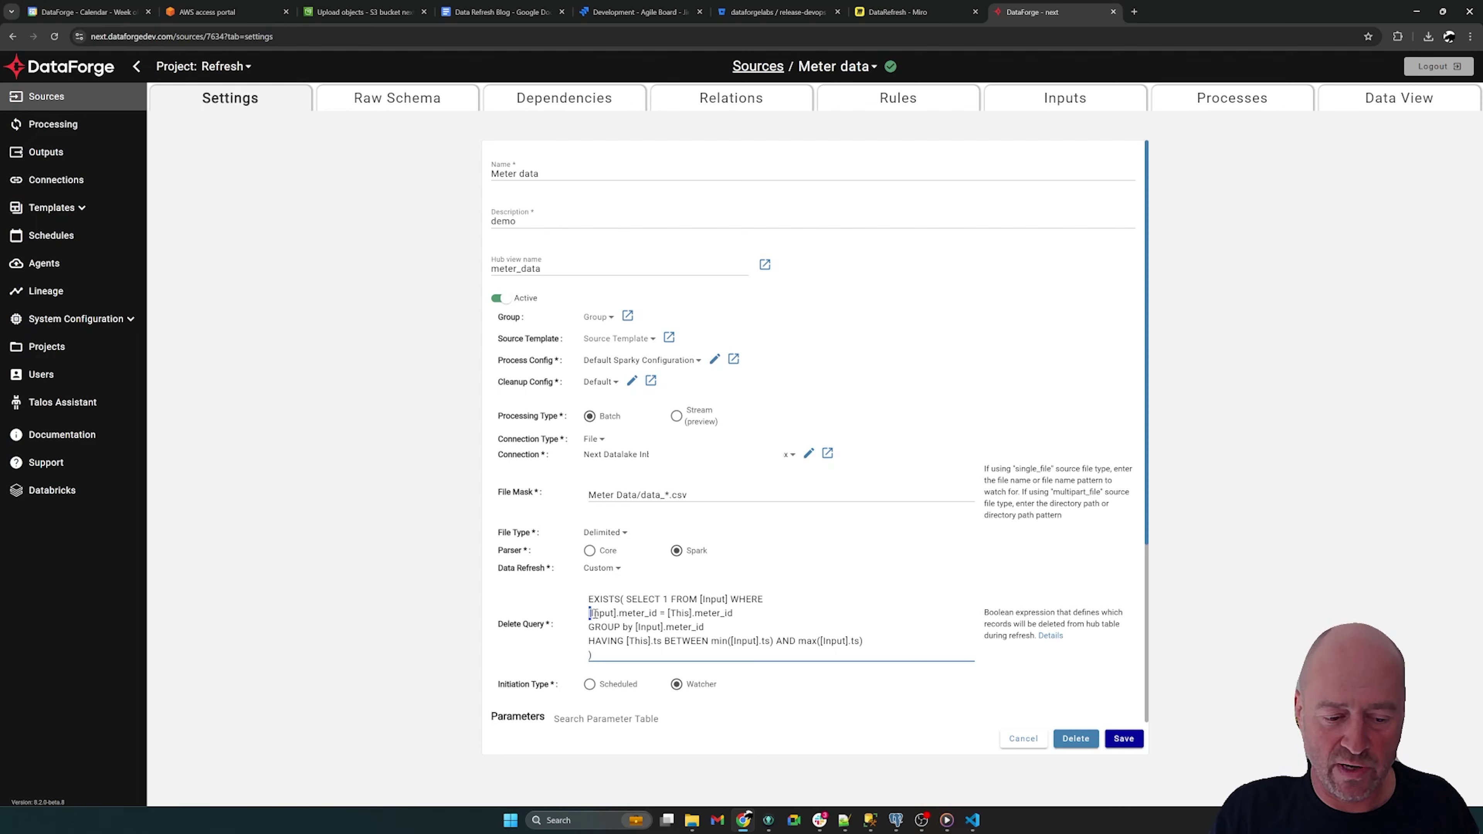
left_click_drag(591, 613, 738, 613)
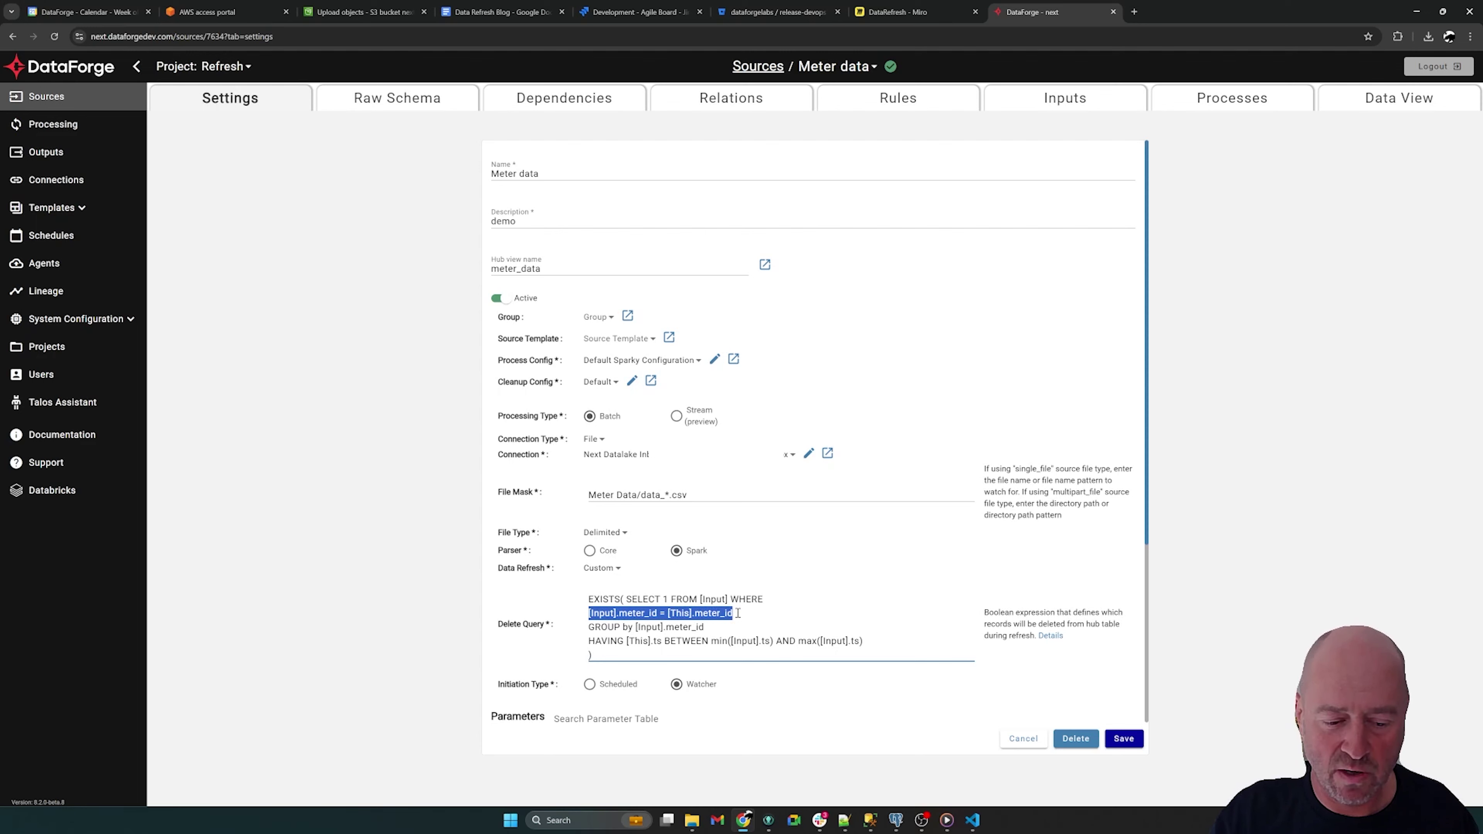
left_click(663, 642)
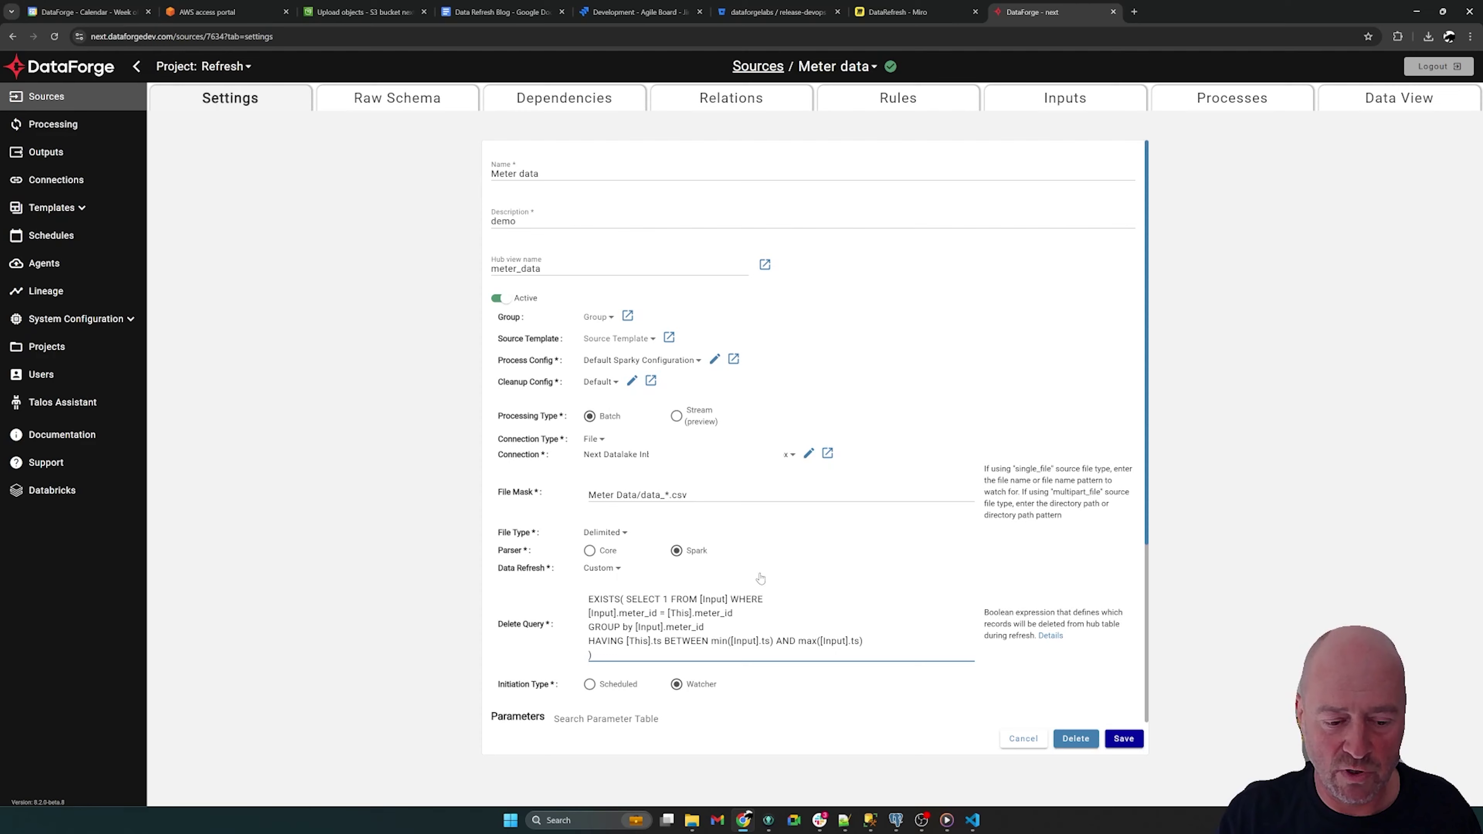
Save the Meter data source settings and start a reset of all processing for its inputs.
scroll(718, 613, "down", 4)
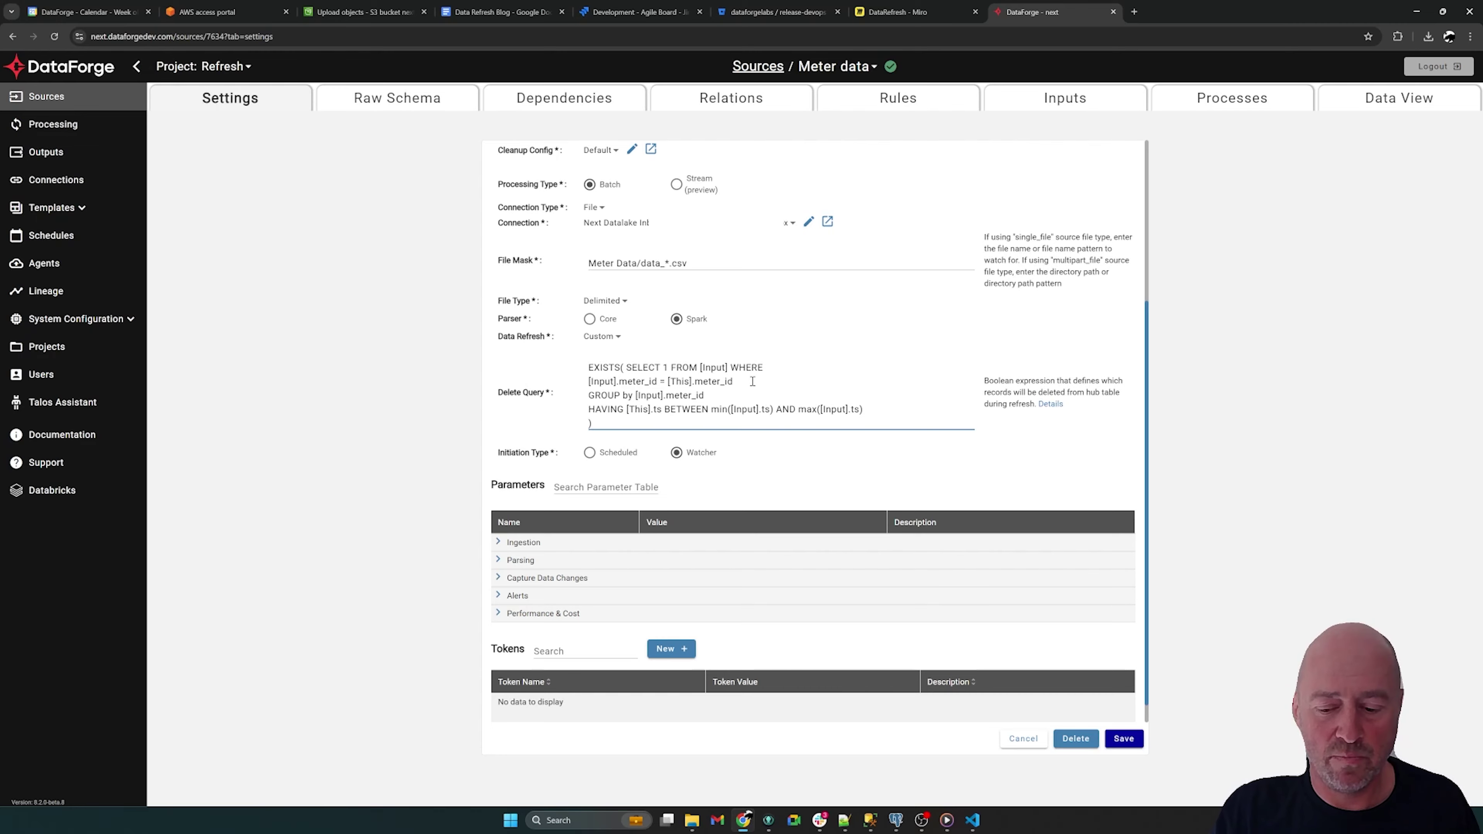
left_click(1124, 740)
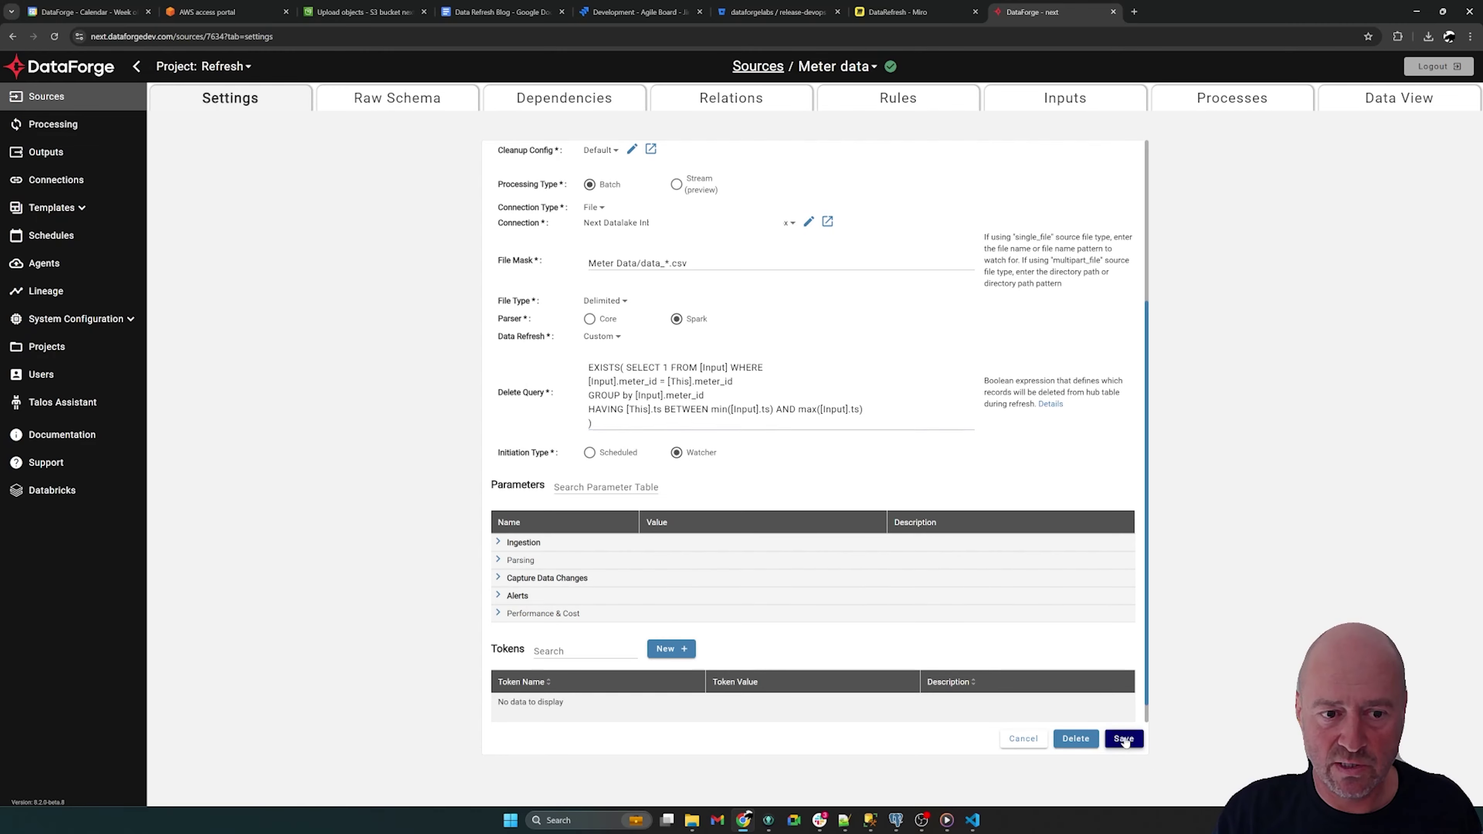
left_click(654, 458)
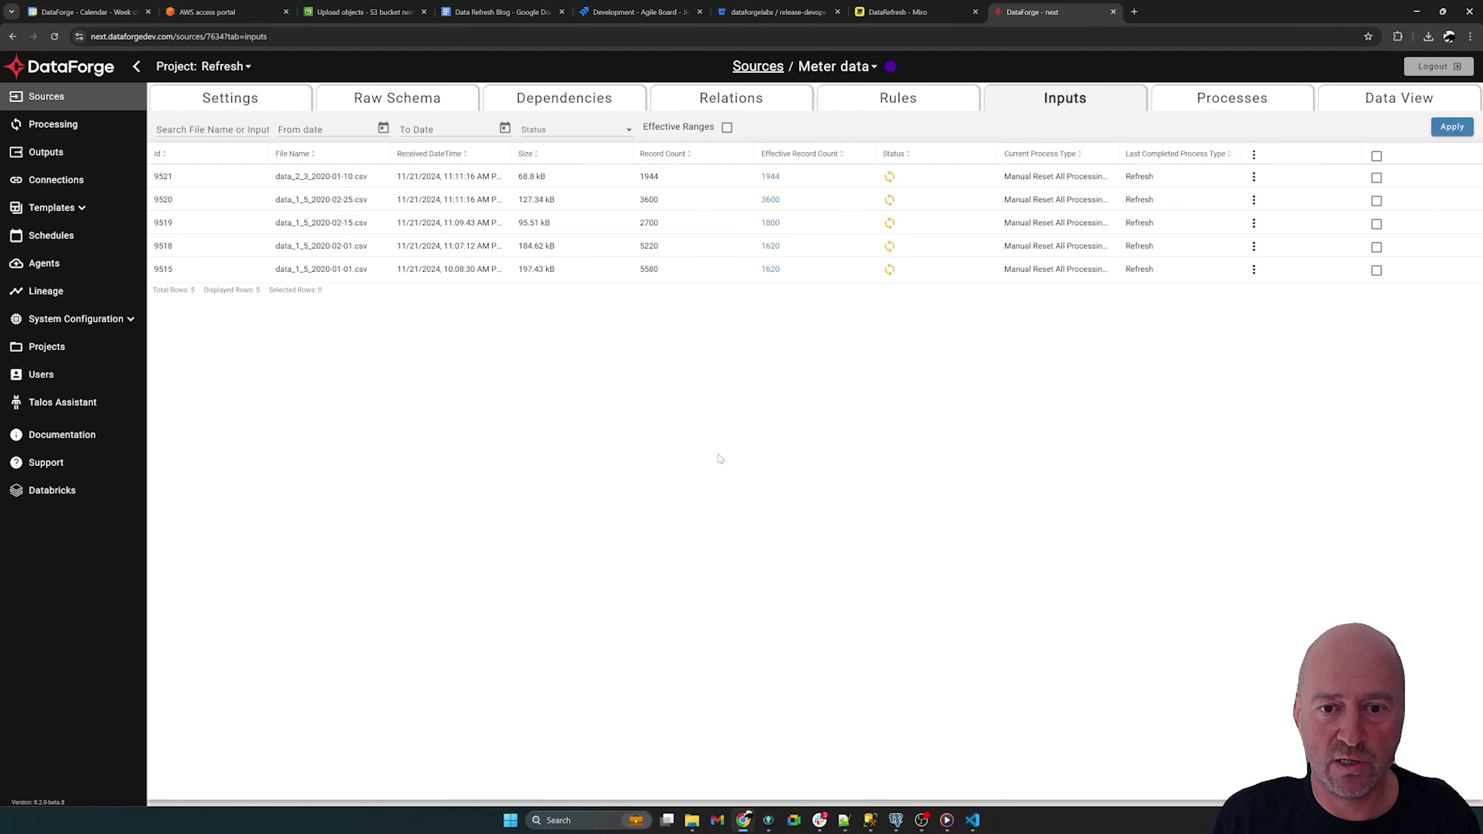
Switch to the Miro board and review the diagram of batches and the consolidated gold dataset.
key("ctrl+shift+Tab")
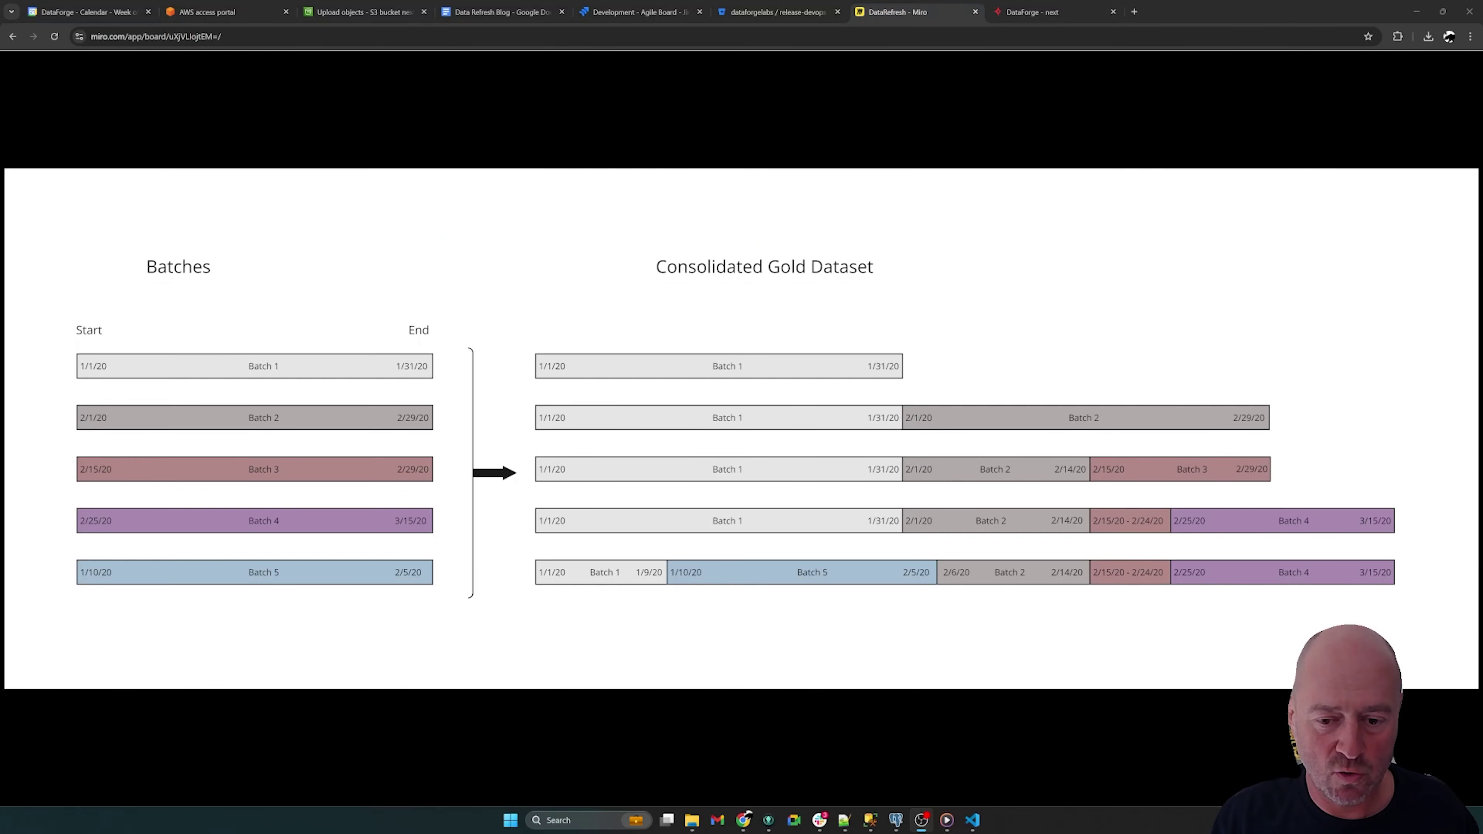